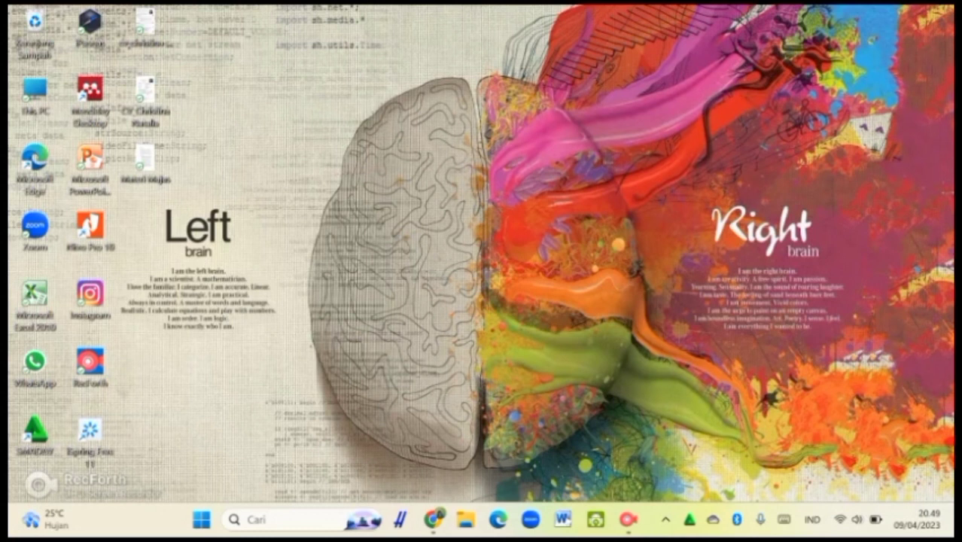
In a new Chrome tab, search Google for 'ispring free' using the recent suggestion
{"action": "left_click", "coordinate": [432, 519]}
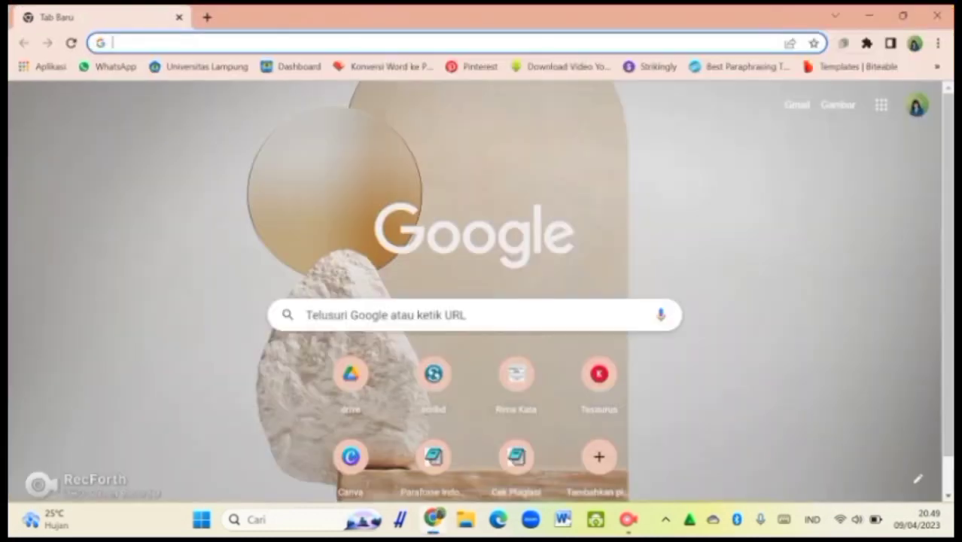
{"action": "left_click", "coordinate": [399, 314]}
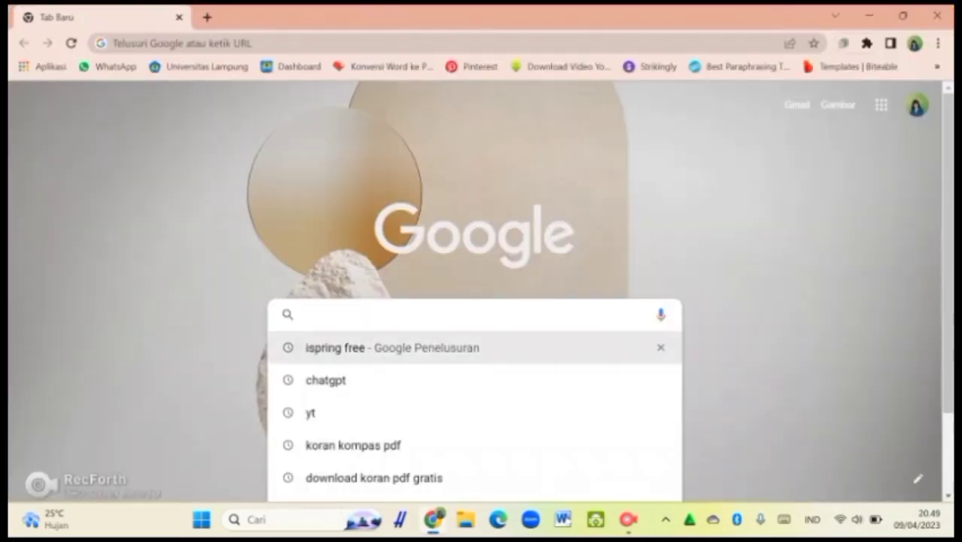
{"action": "left_click", "coordinate": [393, 348]}
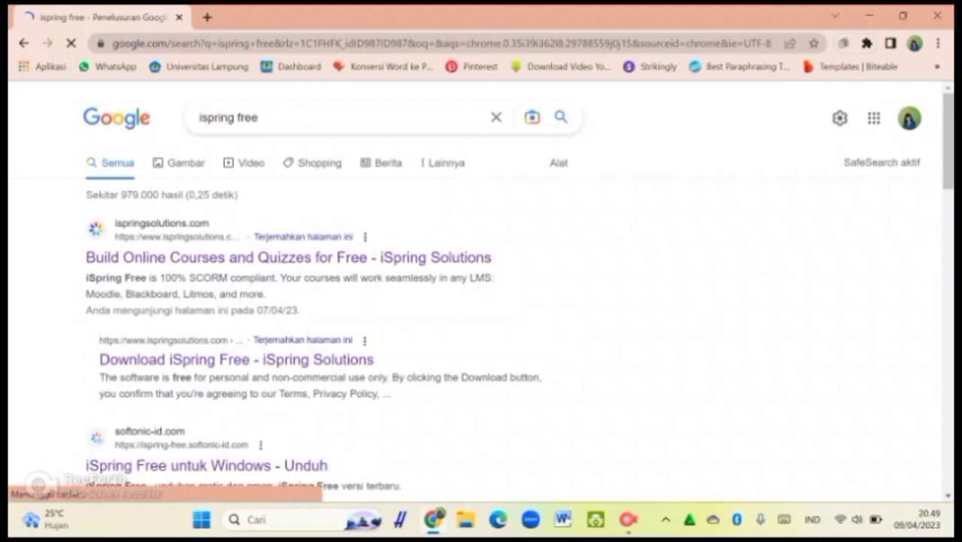
Open the Download iSpring Free page and submit the form with a saved email address
{"action": "left_click", "coordinate": [237, 360]}
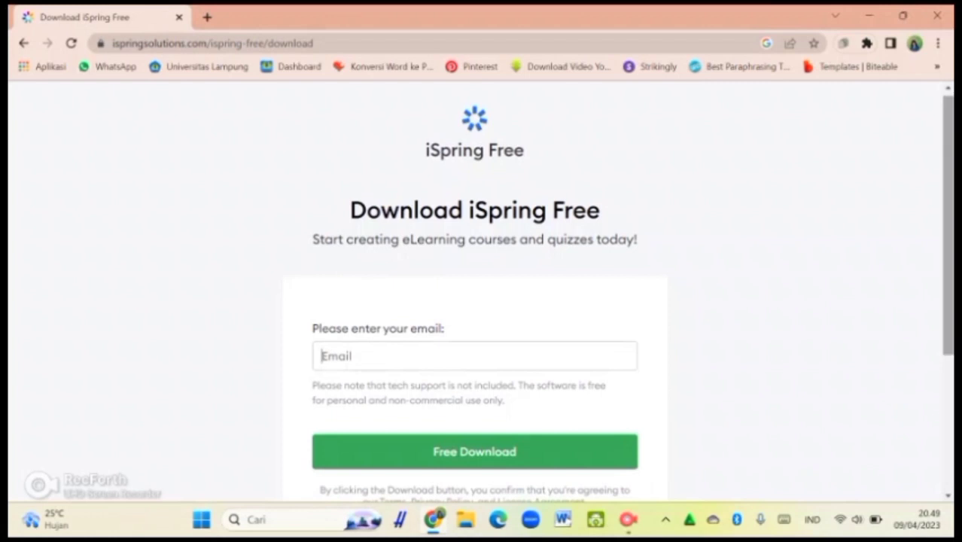
{"action": "left_click", "coordinate": [474, 356]}
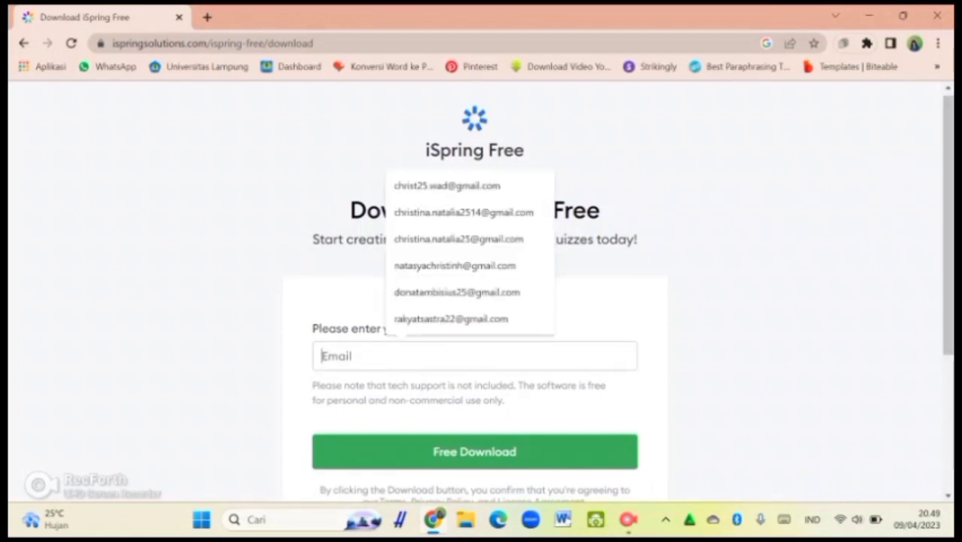
{"action": "type", "text": "chri"}
{"action": "key", "text": "Down"}
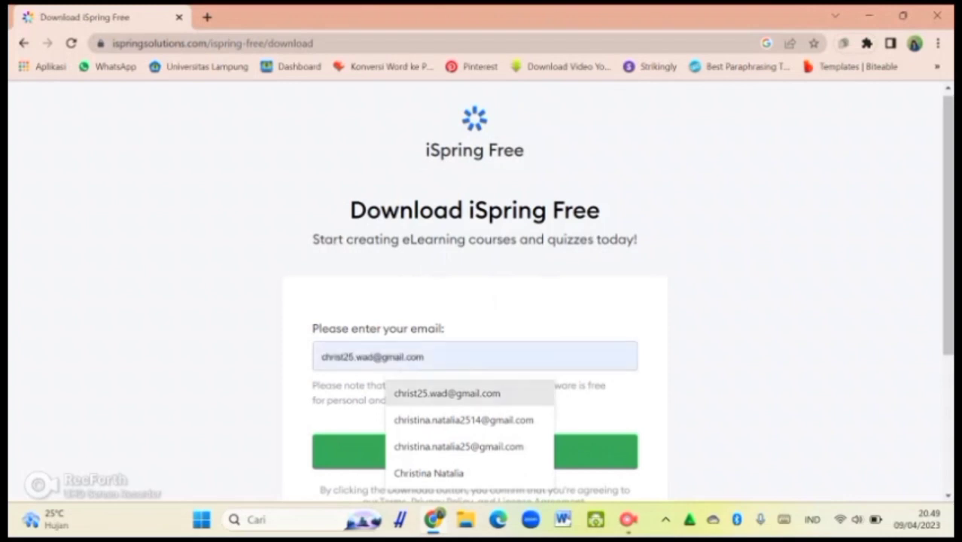
{"action": "key", "text": "Return"}
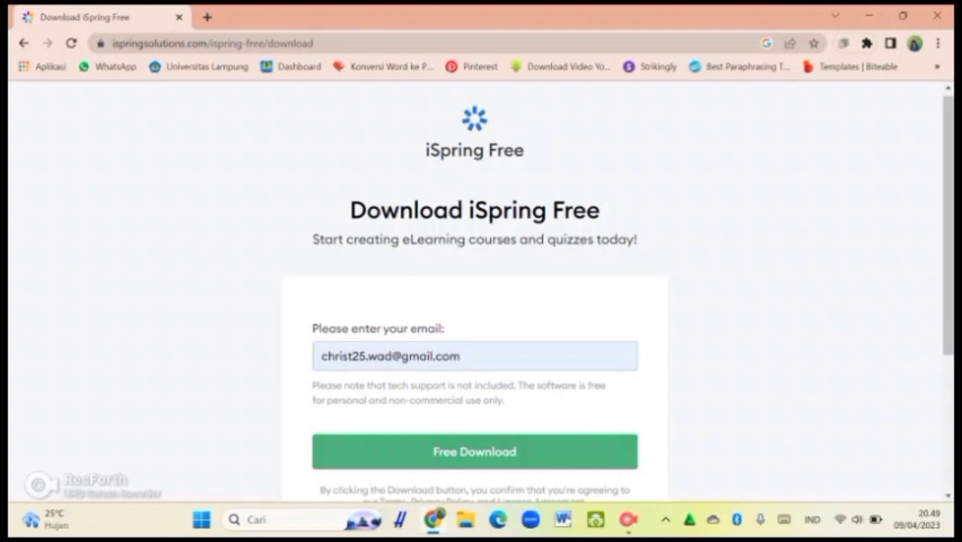
{"action": "key", "text": "Return"}
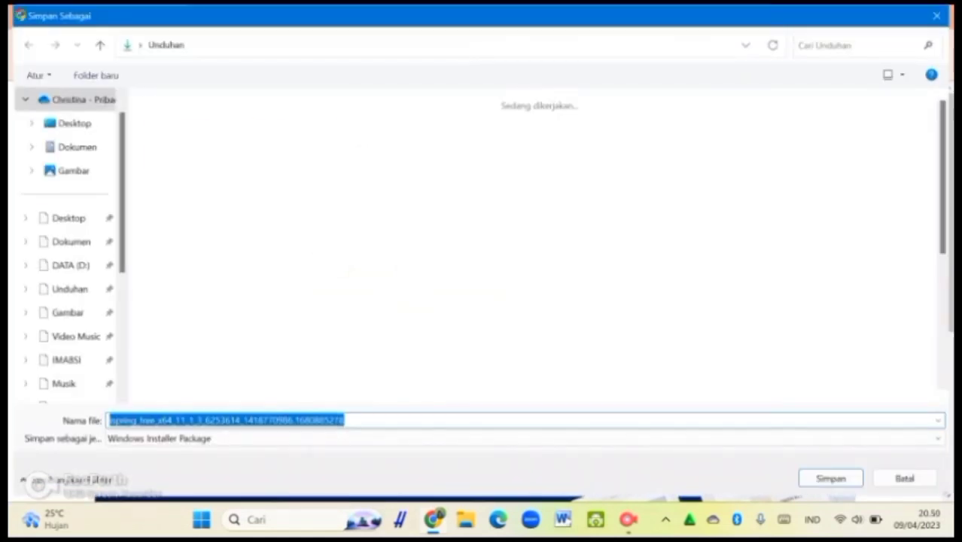
Save the iSpring Free installer into the Downloads (Unduhan) folder
{"action": "key", "text": "Return"}
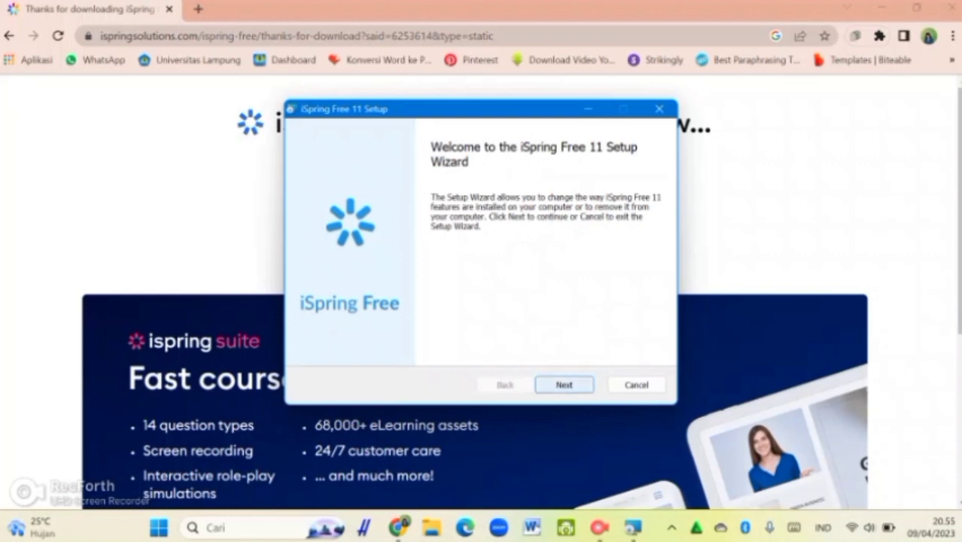
Run a Repair of the existing iSpring Free 11 installation, then launch the program
{"action": "left_click", "coordinate": [564, 384]}
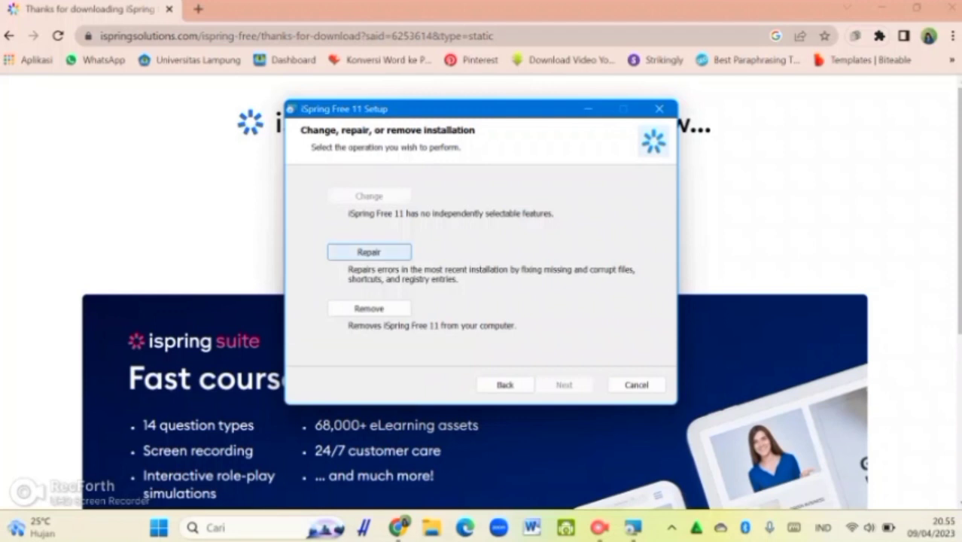
{"action": "left_click", "coordinate": [369, 253]}
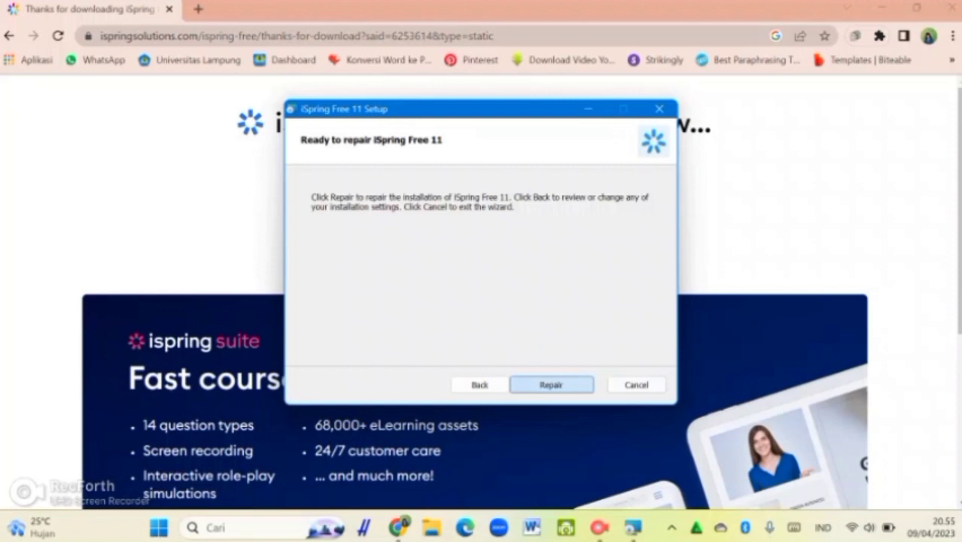
{"action": "key", "text": "Return"}
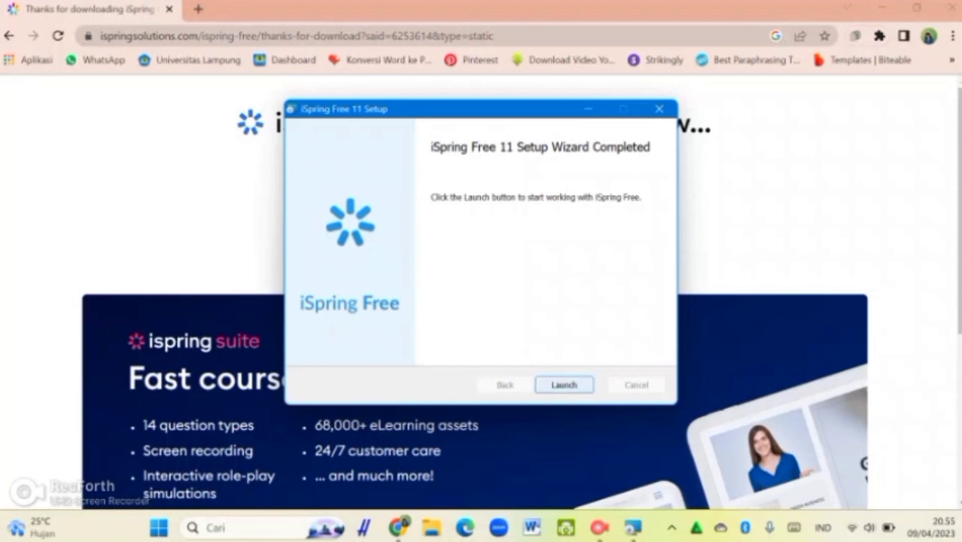
{"action": "left_click", "coordinate": [564, 384]}
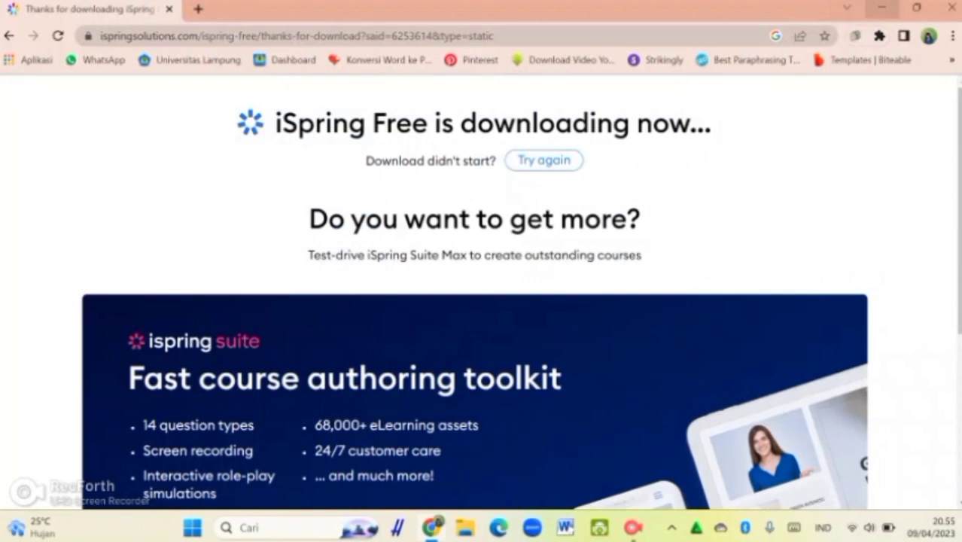
Minimize Chrome to reveal iSpring Free's Quick Start window
{"action": "left_click", "coordinate": [881, 8]}
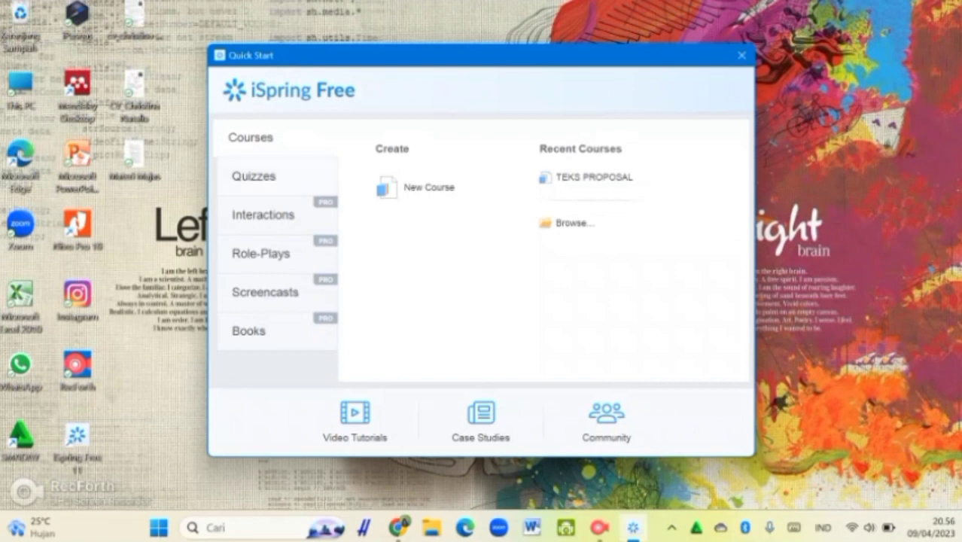
Switch Quick Start to Quizzes, showing Graded Quiz, Survey, quiz1 and Kuis Proposal
{"action": "left_click", "coordinate": [254, 176]}
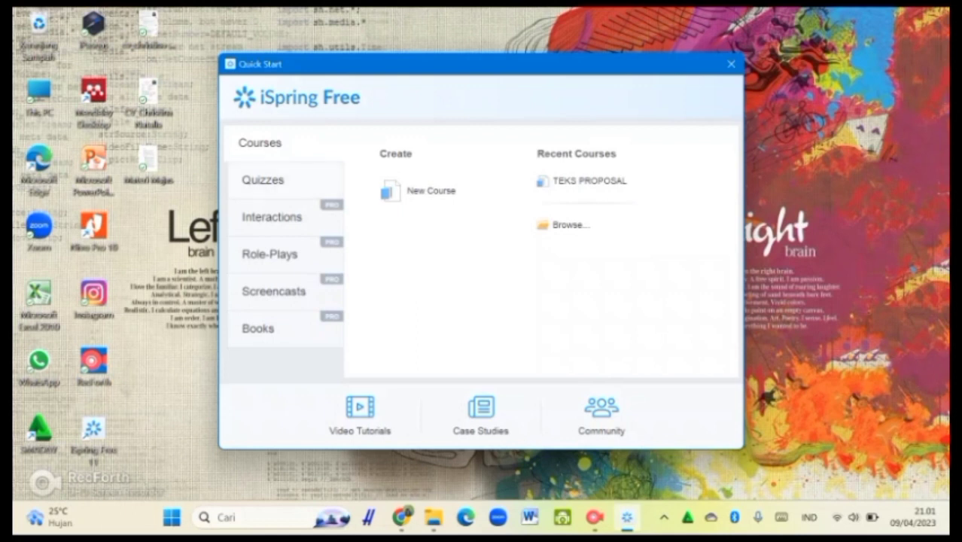
{"action": "left_click", "coordinate": [263, 180]}
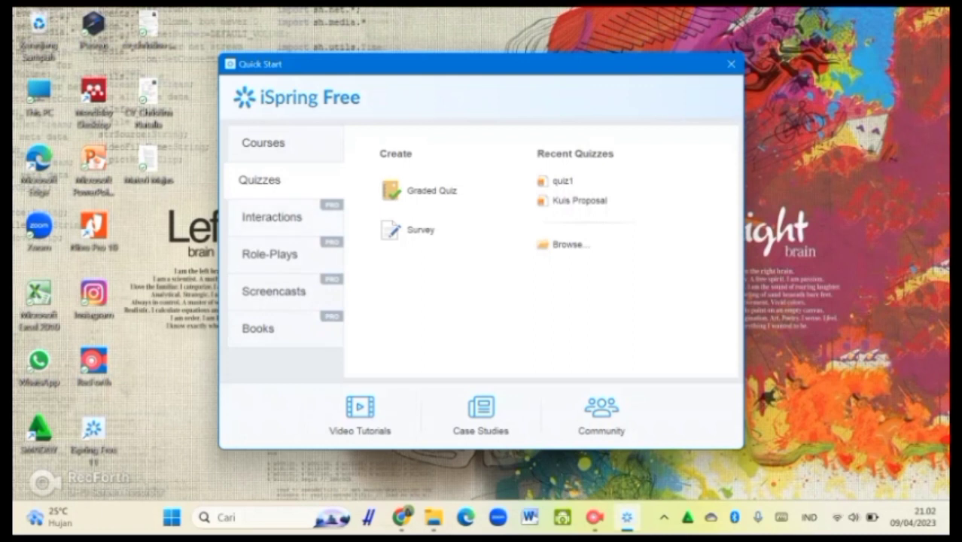
Browse the Interactions, Role-Plays, Screencasts and Books sections of Quick Start
{"action": "left_click", "coordinate": [271, 217]}
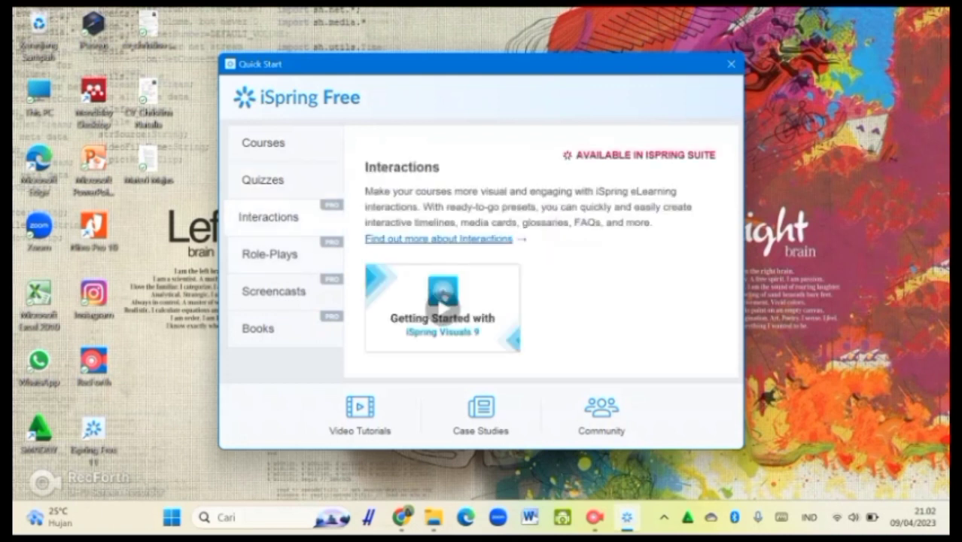
{"action": "left_click", "coordinate": [269, 254]}
{"action": "left_click", "coordinate": [272, 291]}
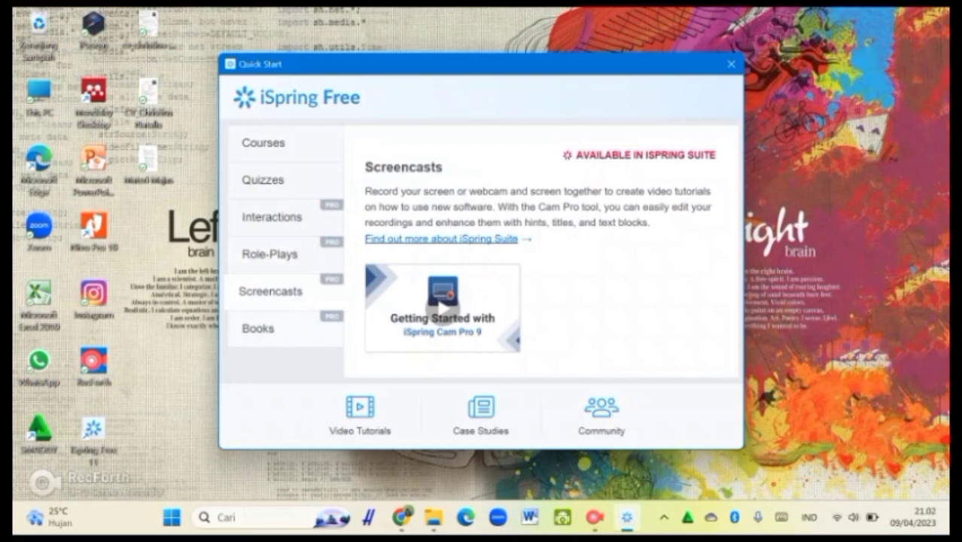
{"action": "left_click", "coordinate": [257, 328]}
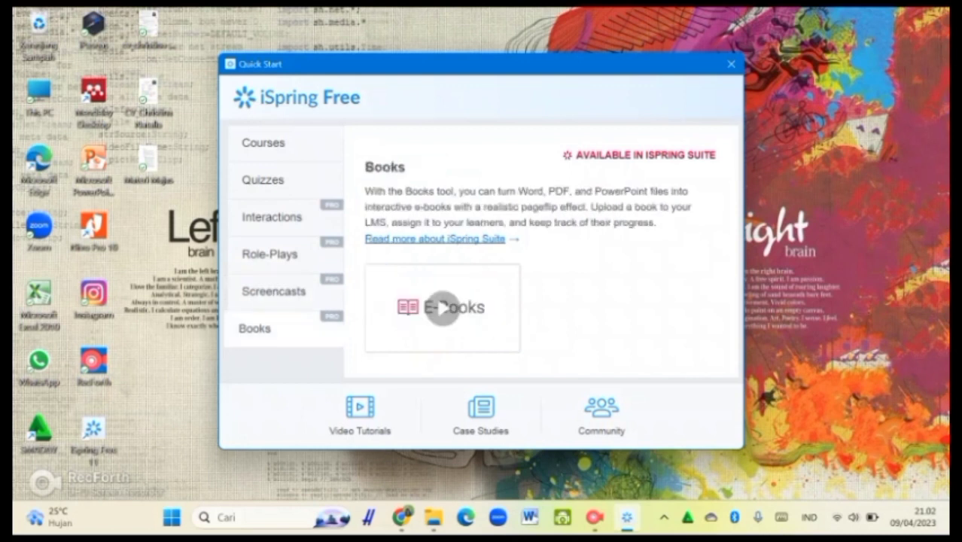
{"action": "left_click", "coordinate": [269, 217]}
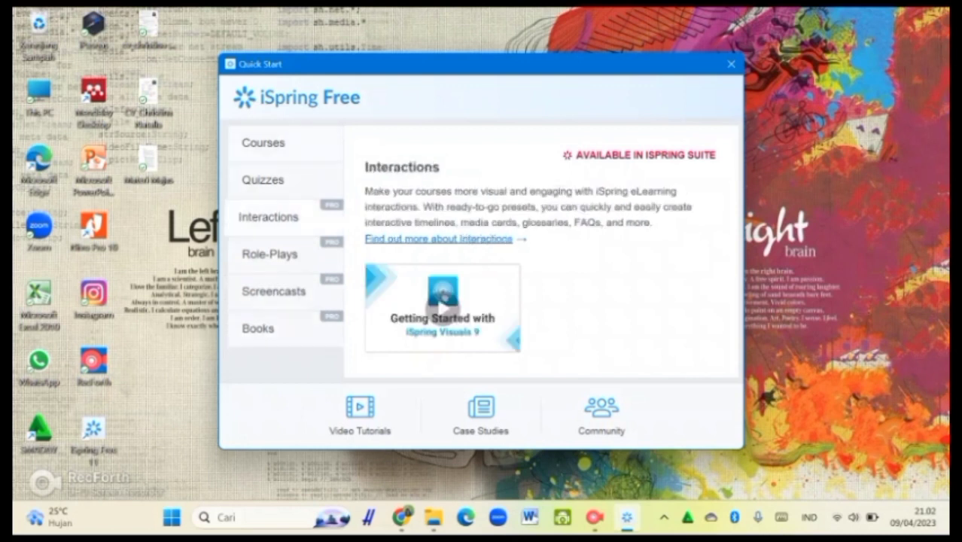
Return to Courses and open the recent course TEKS PROPOSAL
{"action": "left_click", "coordinate": [263, 143]}
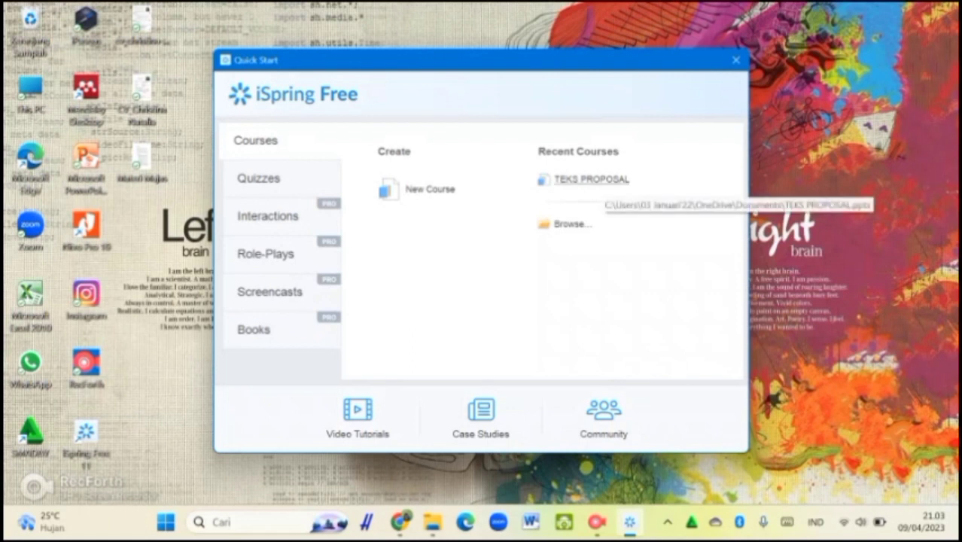
{"action": "left_click", "coordinate": [591, 179]}
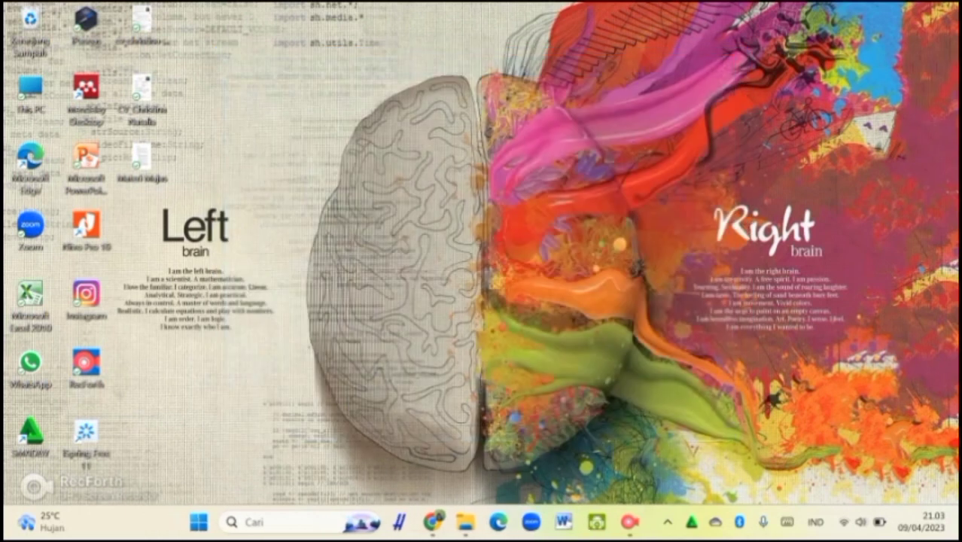
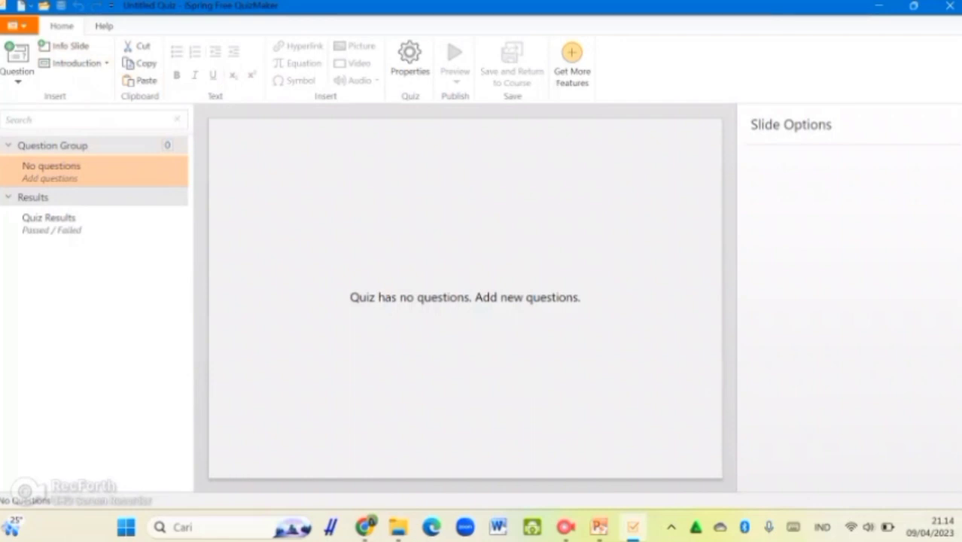
{"action": "left_click", "coordinate": [62, 26]}
{"action": "left_click", "coordinate": [19, 25]}
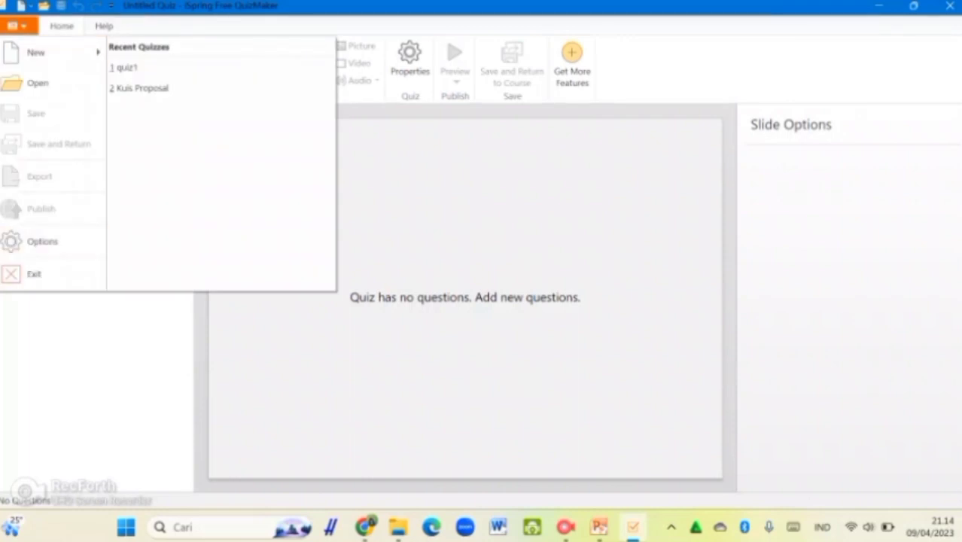
{"action": "left_click", "coordinate": [88, 335]}
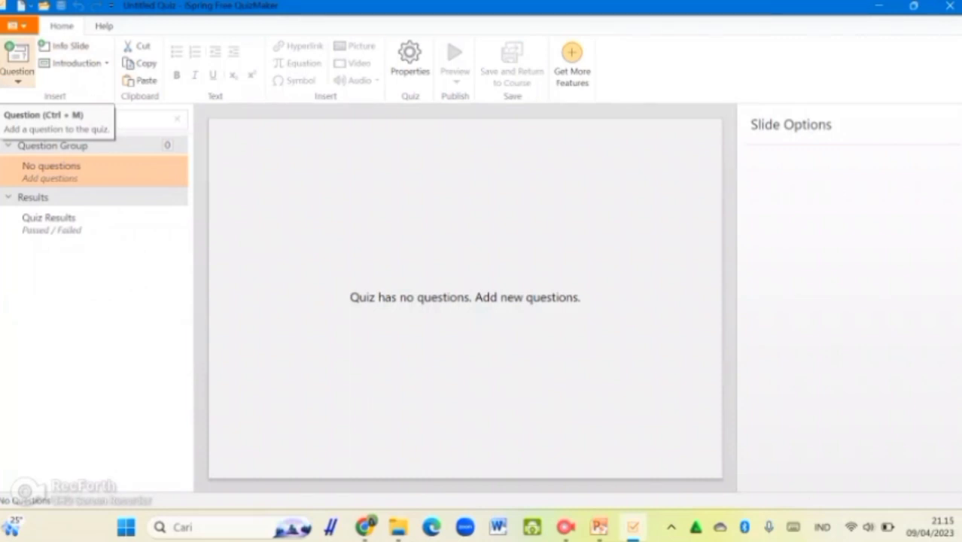
{"action": "left_click", "coordinate": [18, 66]}
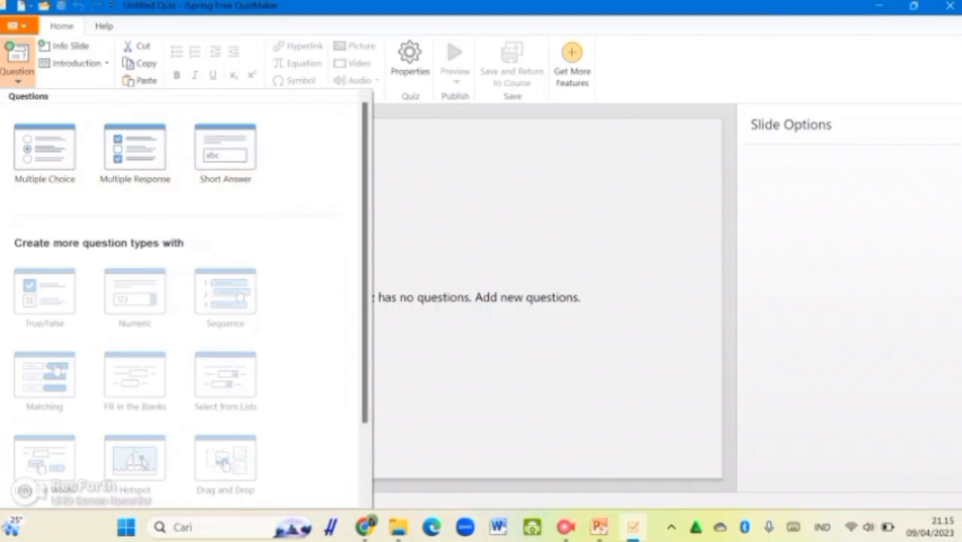
{"action": "scroll", "coordinate": [184, 301], "scroll_direction": "down", "scroll_amount": 3}
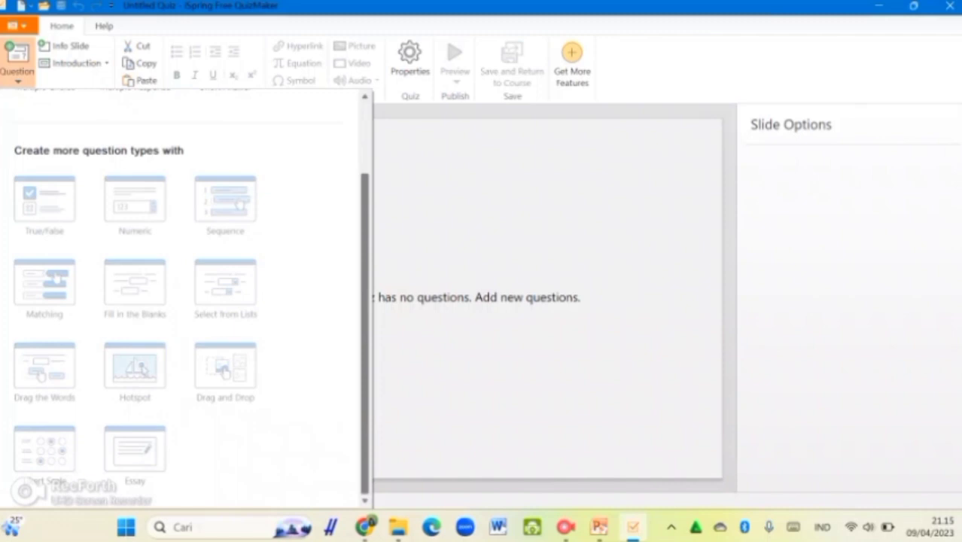
{"action": "scroll", "coordinate": [189, 302], "scroll_direction": "up", "scroll_amount": 3}
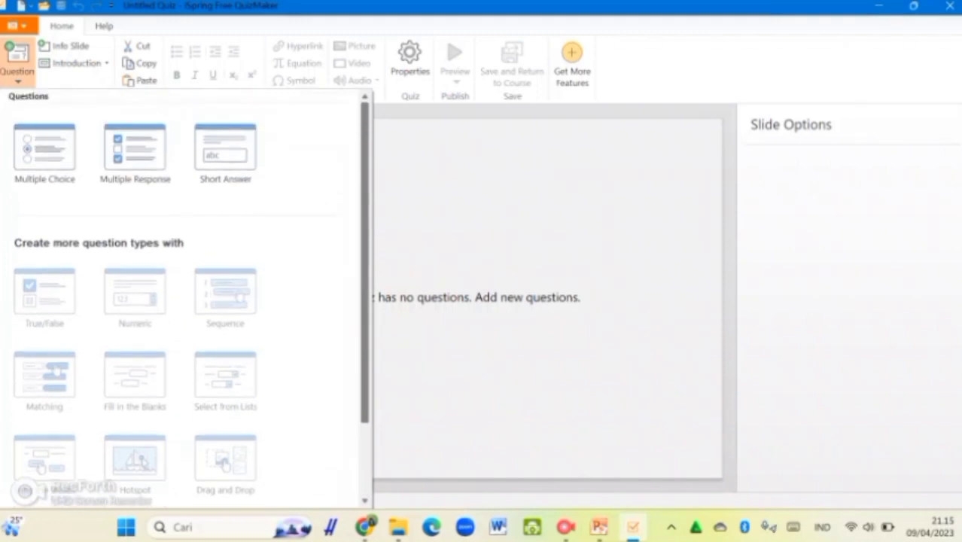
{"action": "key", "text": "Escape"}
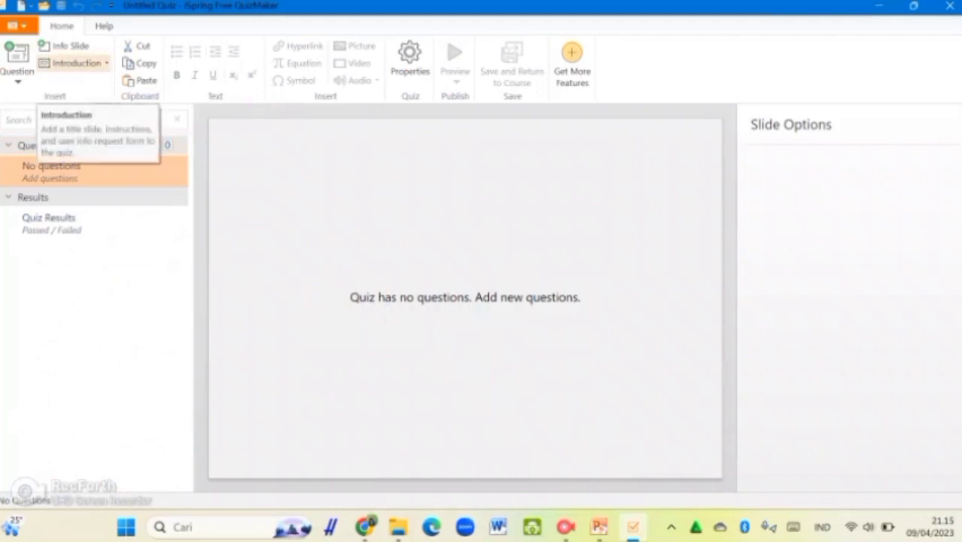
Add an Intro Slide with the 'Welcome to the quiz' message at the start of the quiz
{"action": "left_click", "coordinate": [75, 62]}
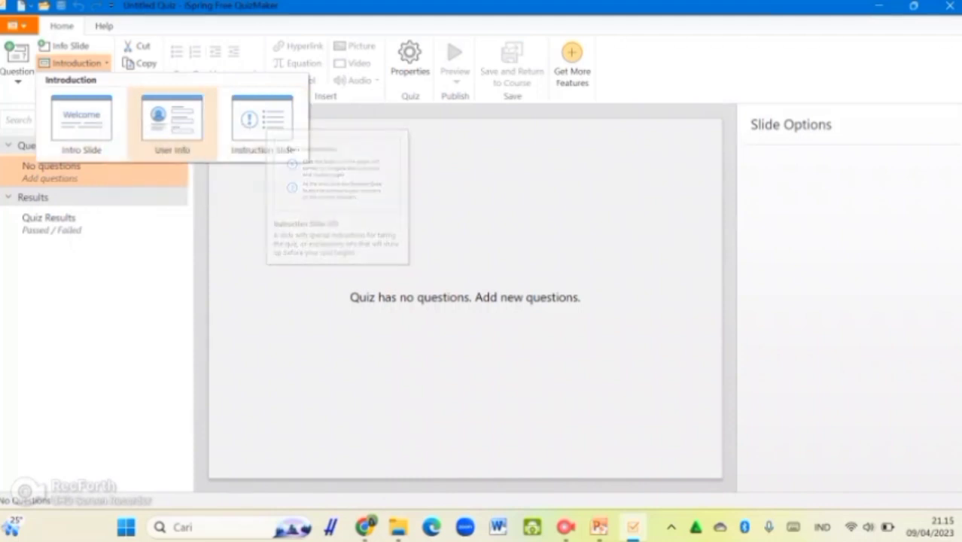
{"action": "left_click", "coordinate": [82, 120]}
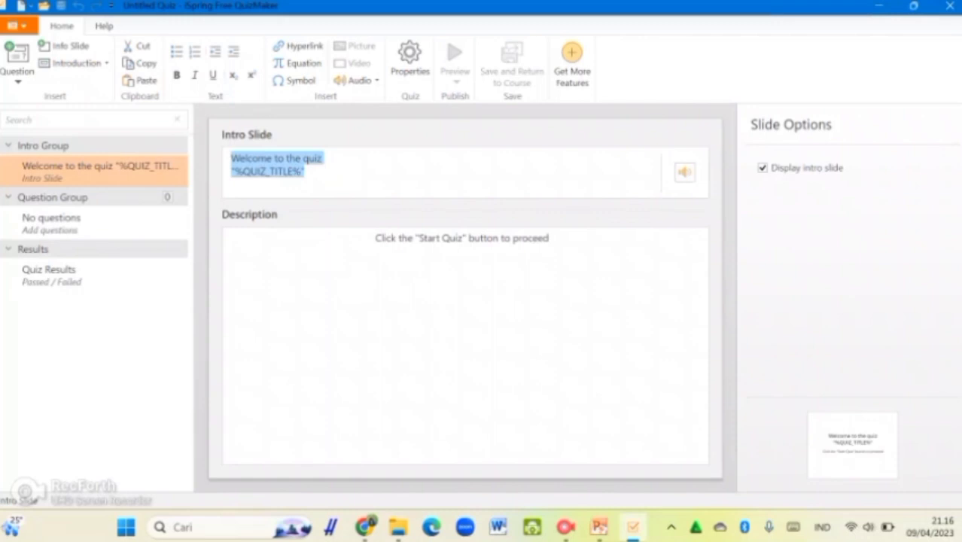
Title the intro slide 'Kuis Teks Proposal' with description 'Kuis ini dibuat untuk menguji kemampuanmu setelah belajar mengenai teks proposal'
{"action": "type", "text": "Kuis "}
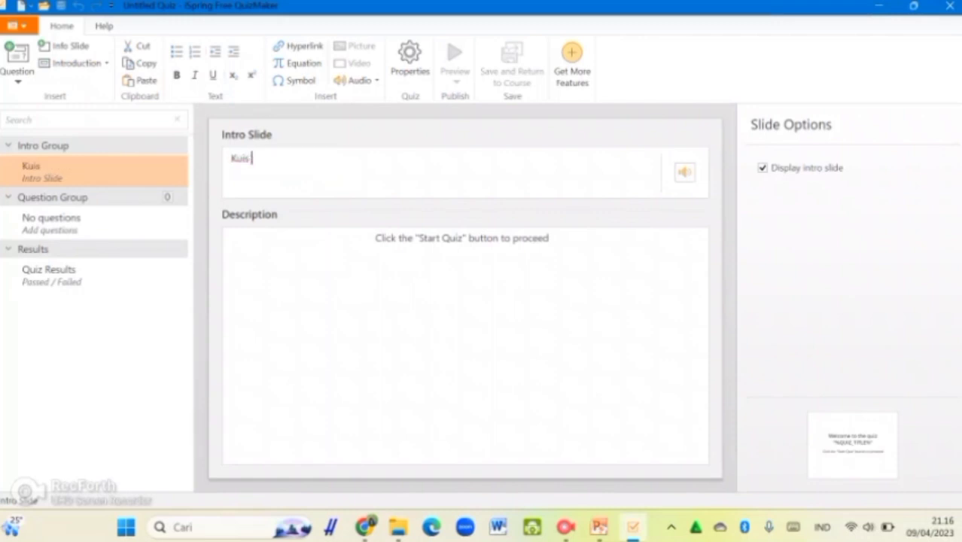
{"action": "type", "text": "1eks "}
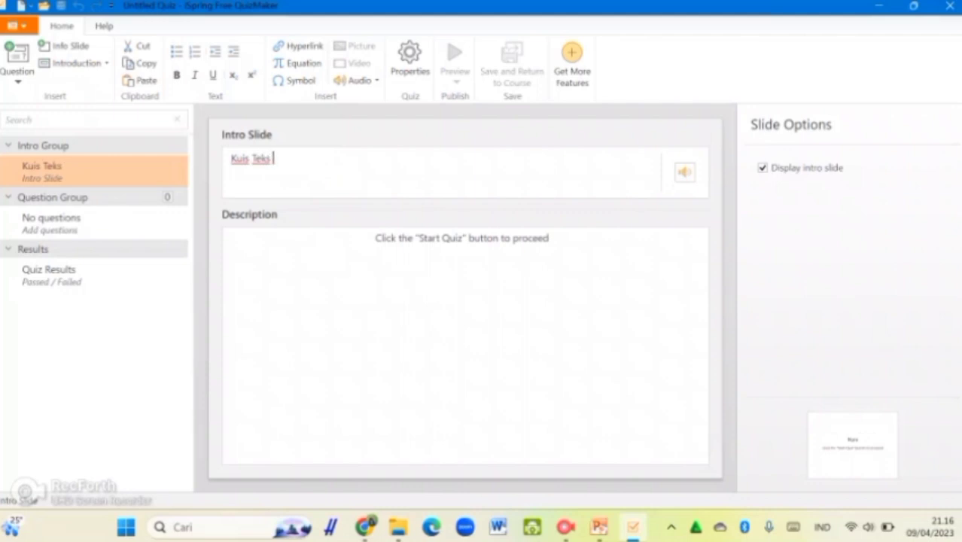
{"action": "type", "text": "Proposal"}
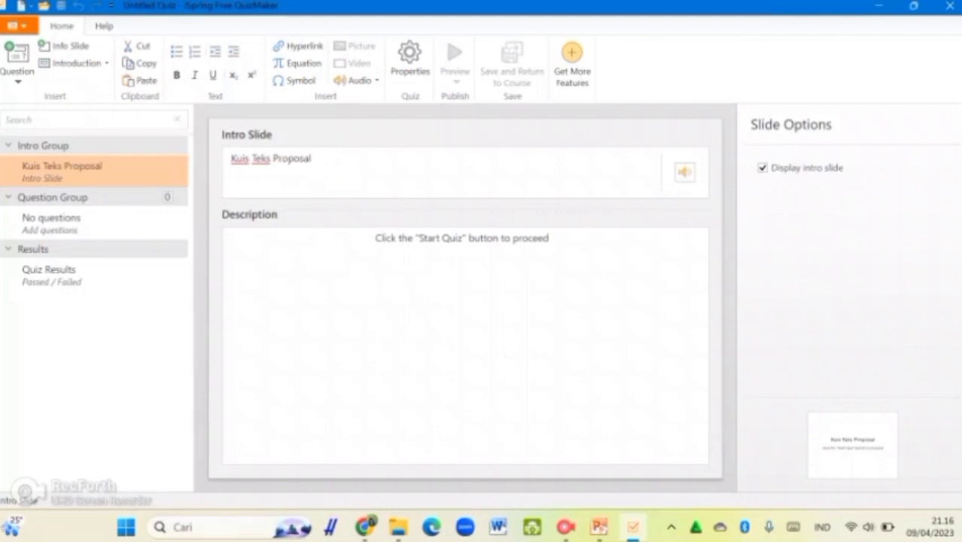
{"action": "left_click", "coordinate": [375, 239]}
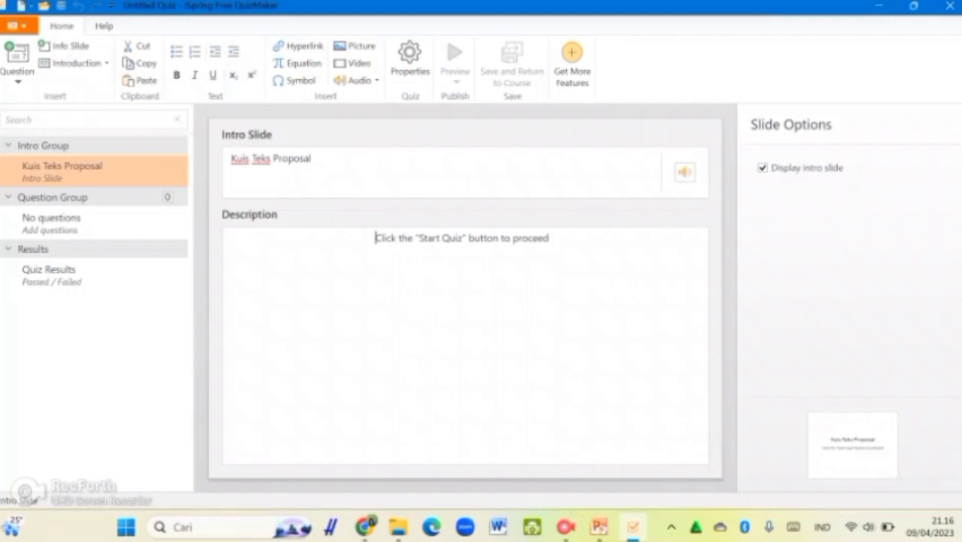
{"action": "type", "text": "Kuis"}
{"action": "key", "text": "ctrl+a"}
{"action": "key", "text": "BackSpace"}
{"action": "type", "text": "Kuis ini dibuat untuk menguji kemampuan"}
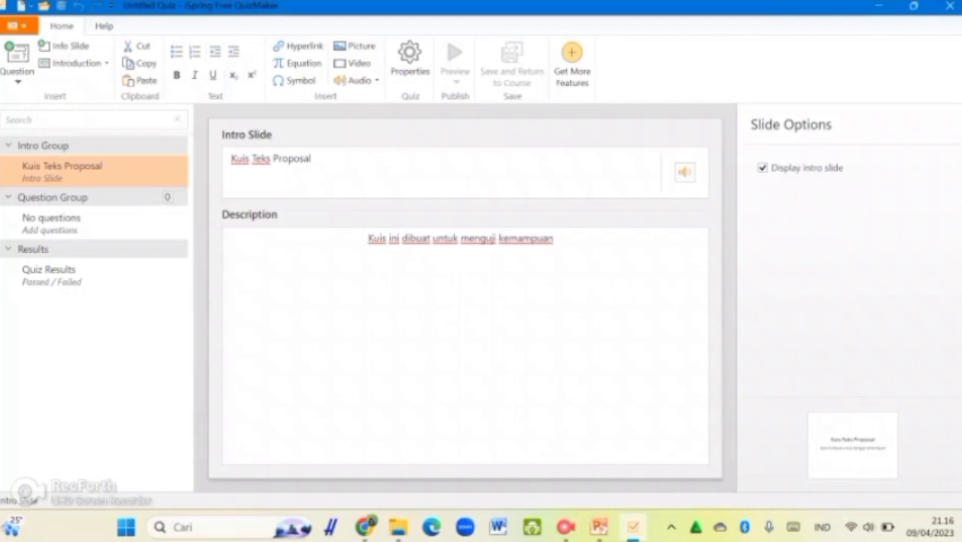
{"action": "type", "text": "mu setelah belajar mengenai teks proposal"}
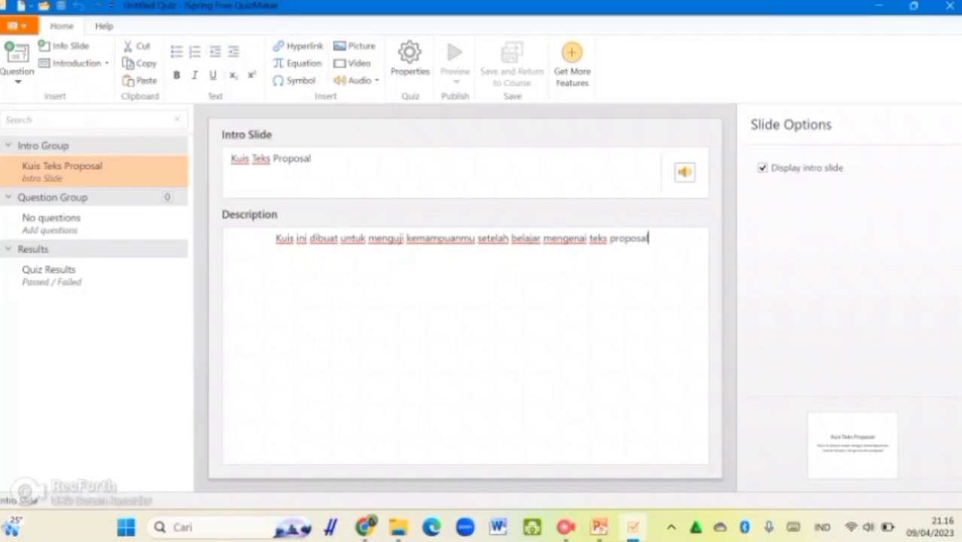
{"action": "left_click", "coordinate": [684, 173]}
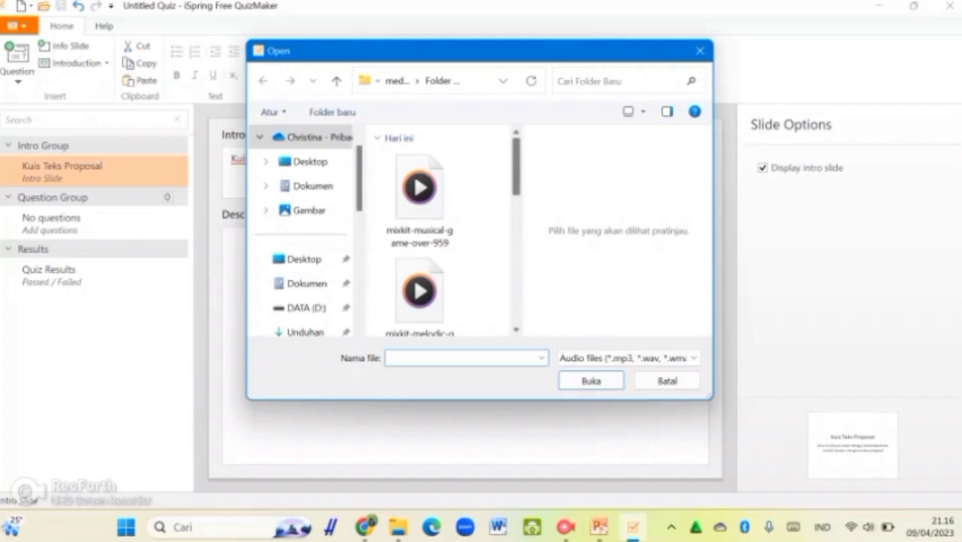
{"action": "scroll", "coordinate": [444, 234], "scroll_direction": "down", "scroll_amount": 1}
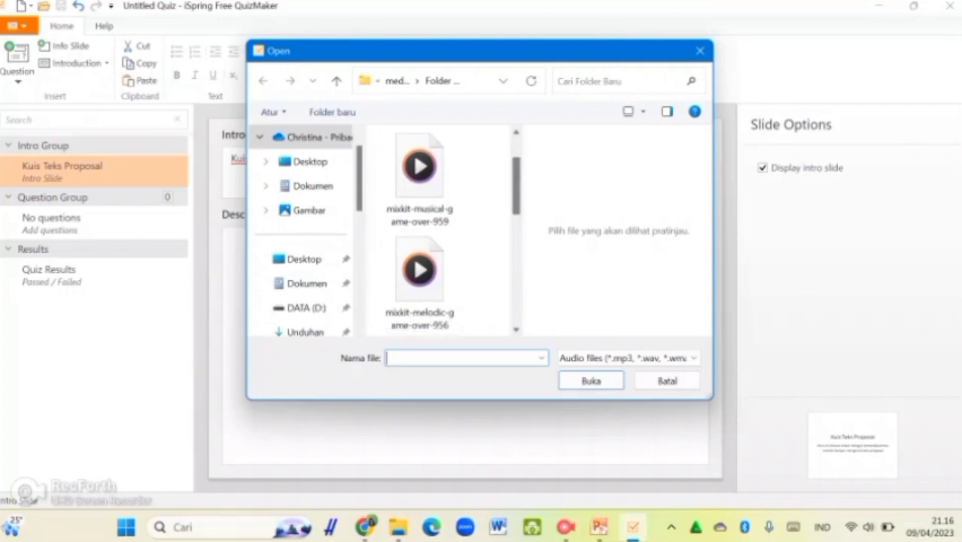
{"action": "scroll", "coordinate": [444, 233], "scroll_direction": "up", "scroll_amount": 1}
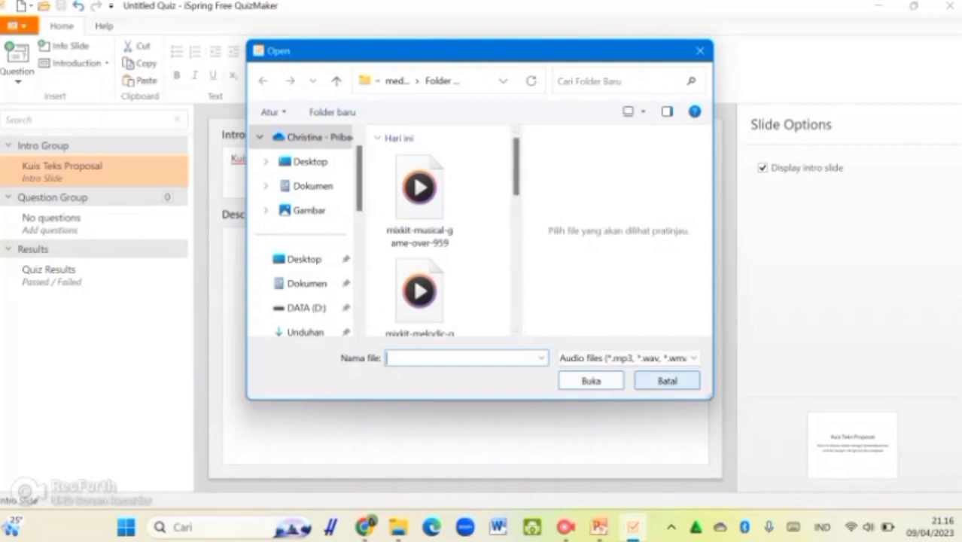
{"action": "left_click", "coordinate": [667, 380]}
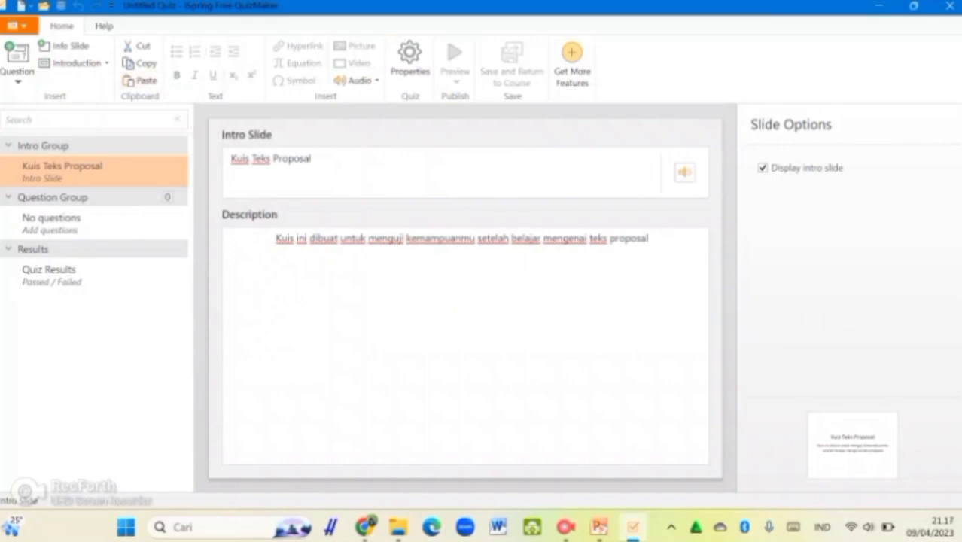
Add a User Info form and remove its Email, Company, Department, Job Title and Phone fields
{"action": "left_click", "coordinate": [76, 62]}
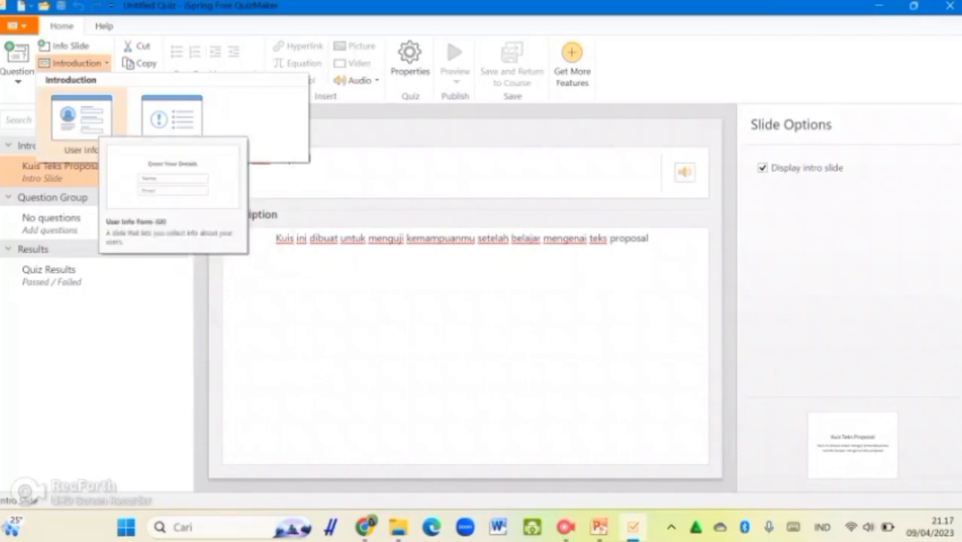
{"action": "left_click", "coordinate": [81, 118]}
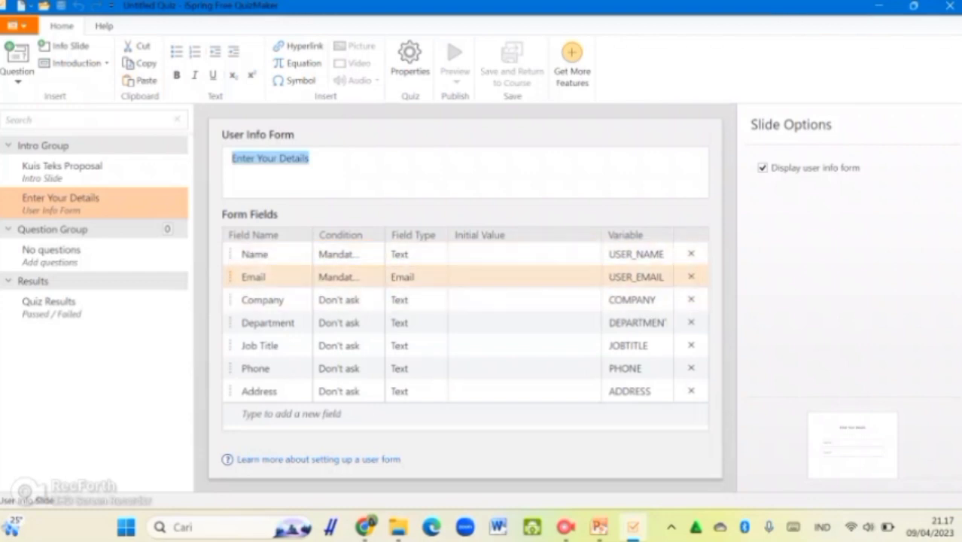
{"action": "left_click", "coordinate": [691, 276]}
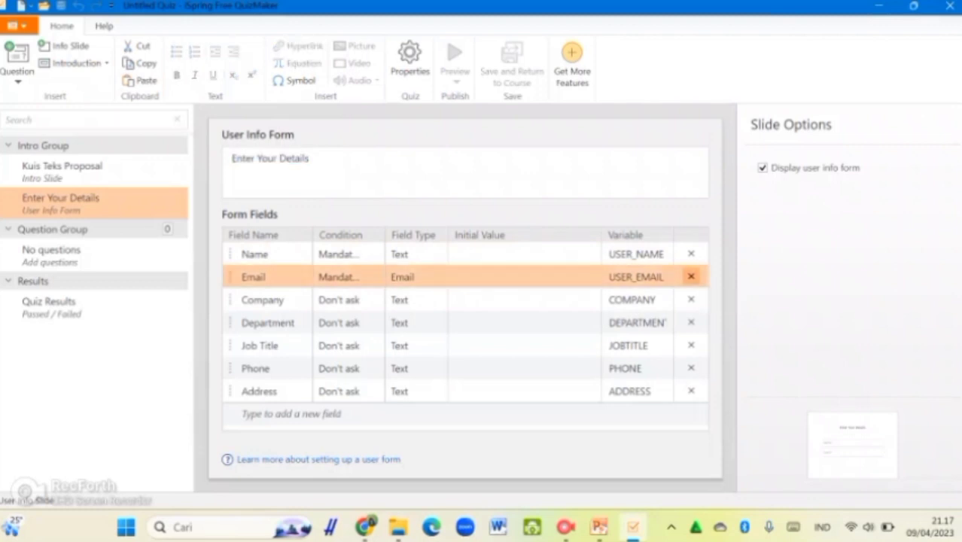
{"action": "left_click", "coordinate": [691, 277]}
{"action": "left_click", "coordinate": [691, 276]}
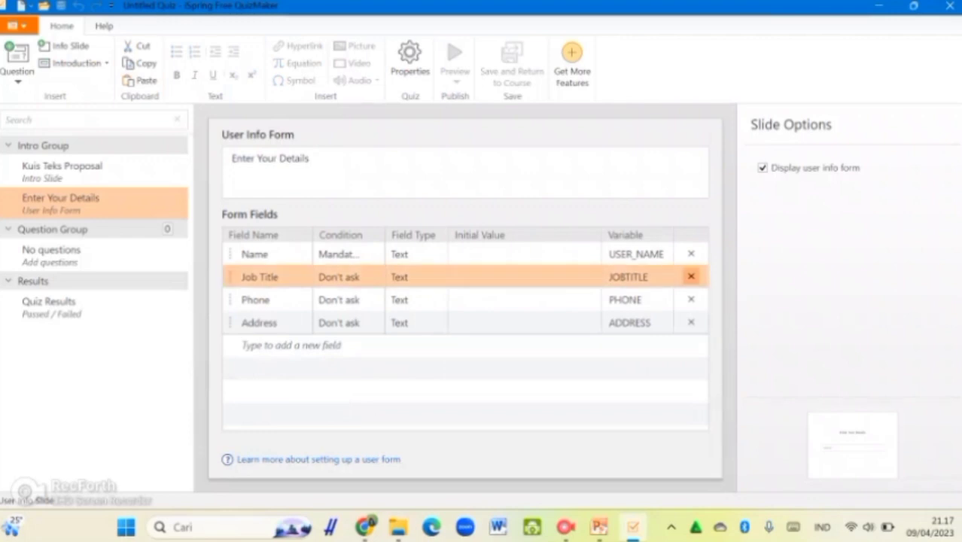
{"action": "left_click", "coordinate": [691, 276]}
{"action": "left_click", "coordinate": [691, 276]}
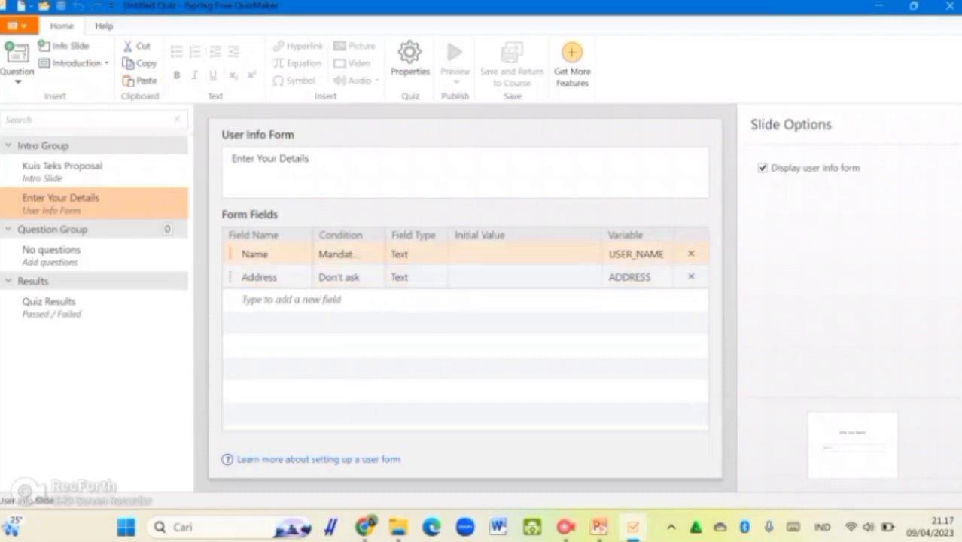
{"action": "left_click", "coordinate": [262, 276]}
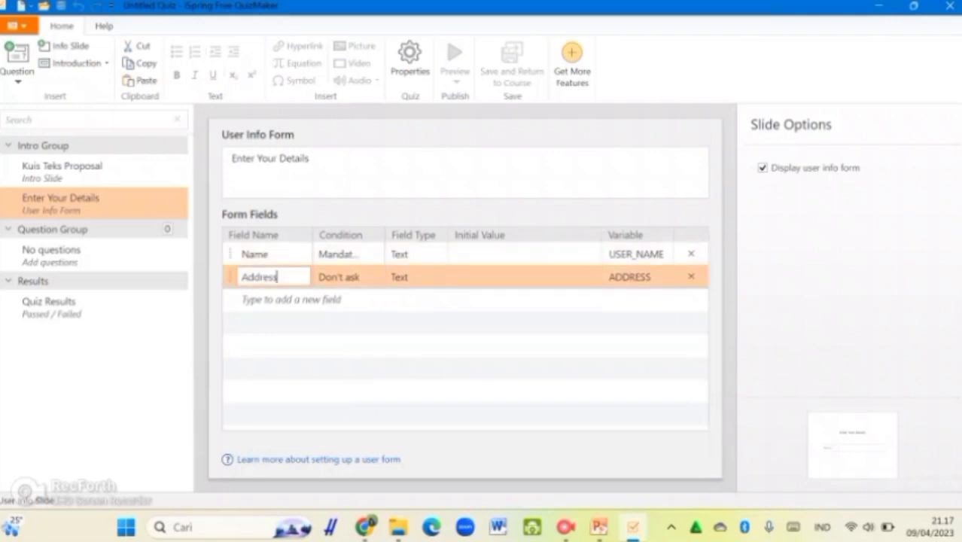
{"action": "double_click", "coordinate": [264, 276]}
Rename the Address field to 'No. Absen' and make it required
{"action": "type", "text": "No. Absen"}
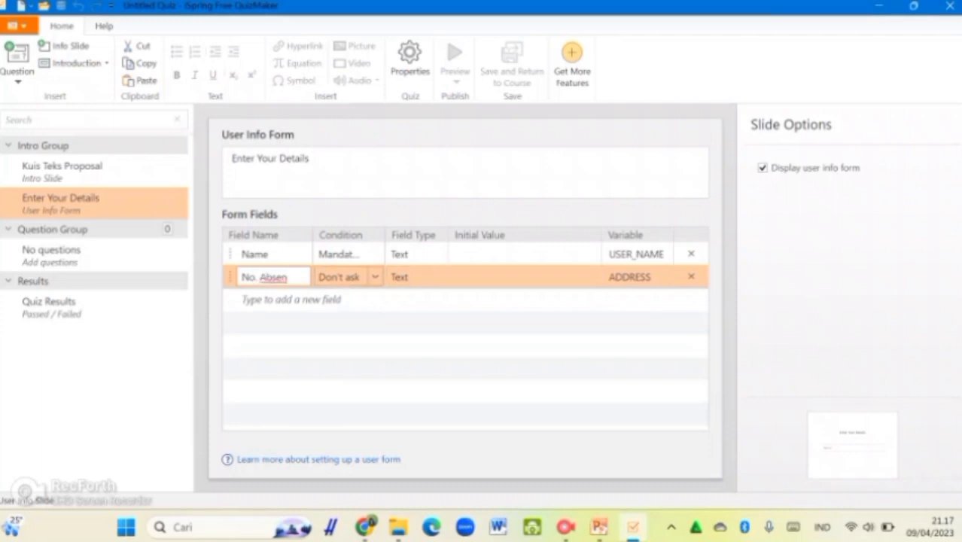
{"action": "left_click", "coordinate": [339, 276]}
{"action": "left_click", "coordinate": [345, 298]}
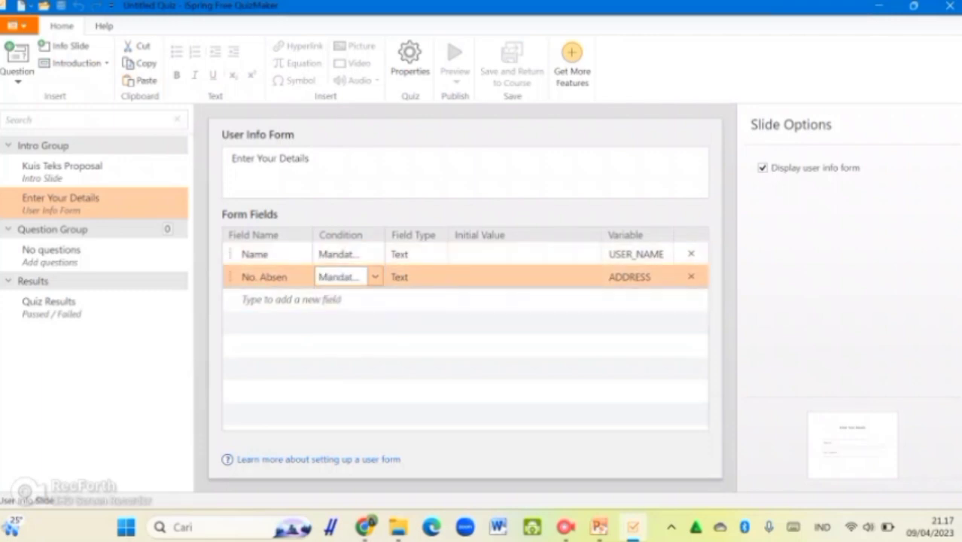
{"action": "left_click", "coordinate": [375, 277]}
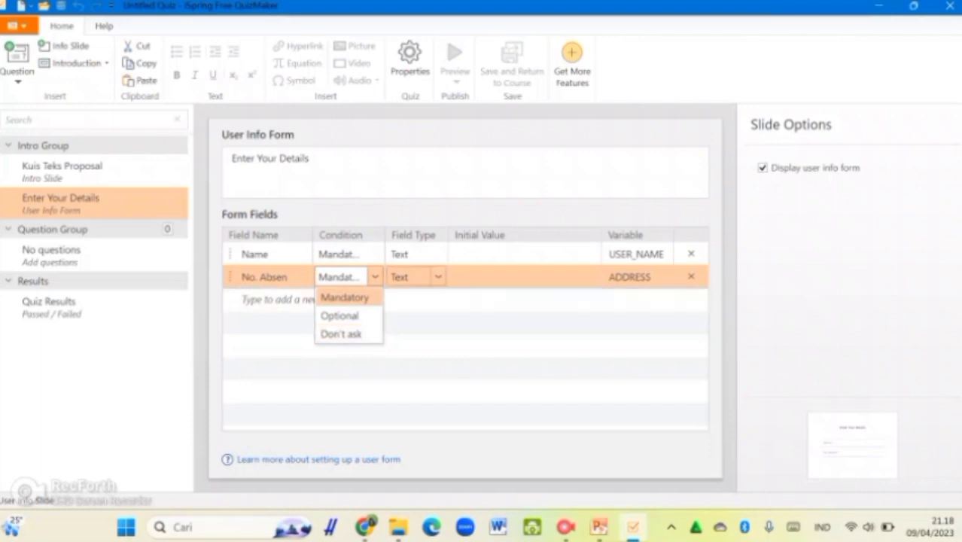
{"action": "left_click", "coordinate": [437, 277]}
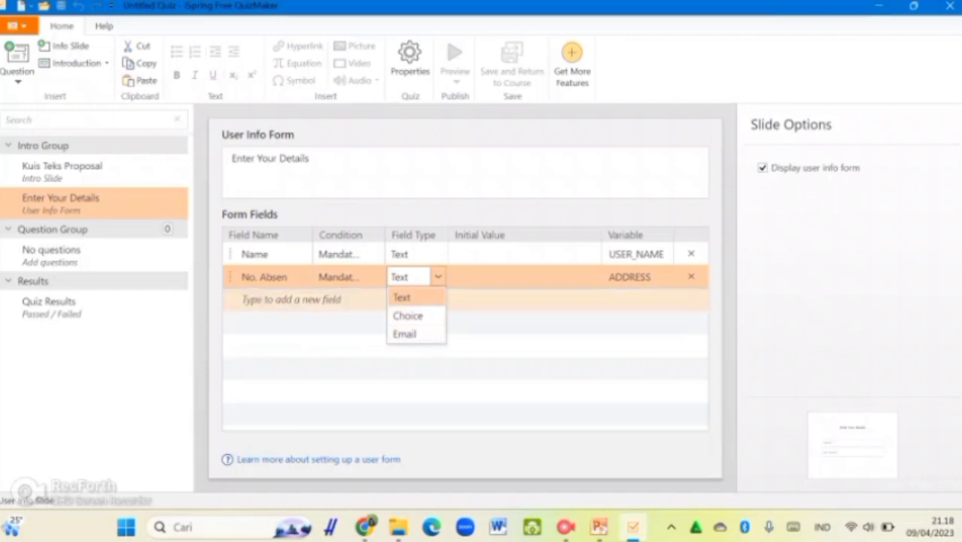
Set the No. Absen field's variable name to USER_ABSEN
{"action": "left_click", "coordinate": [623, 277]}
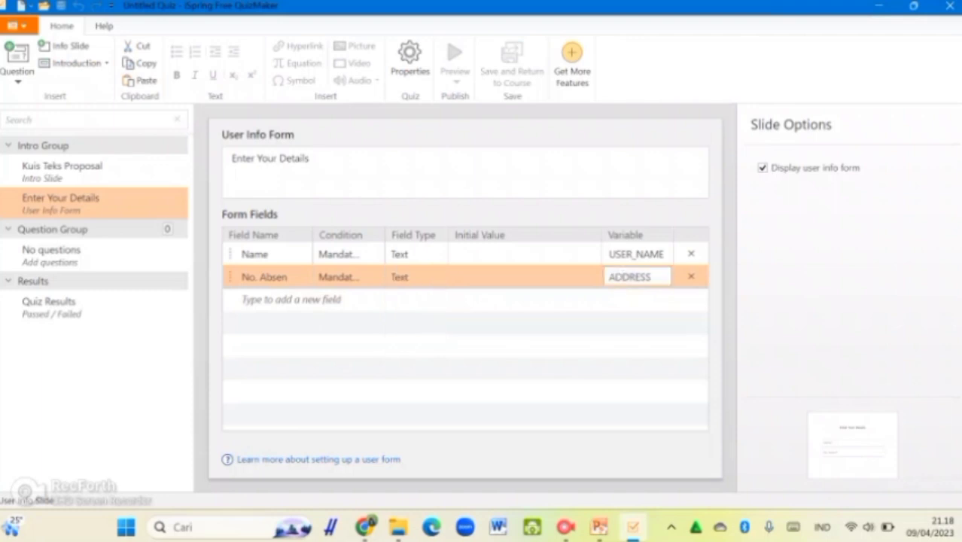
{"action": "left_click_drag", "start_coordinate": [652, 277], "coordinate": [608, 277]}
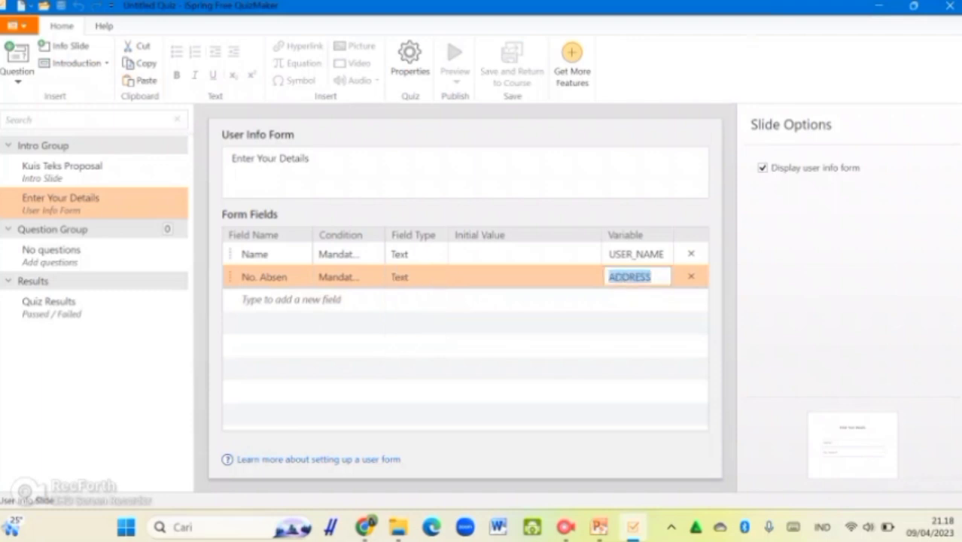
{"action": "type", "text": "No"}
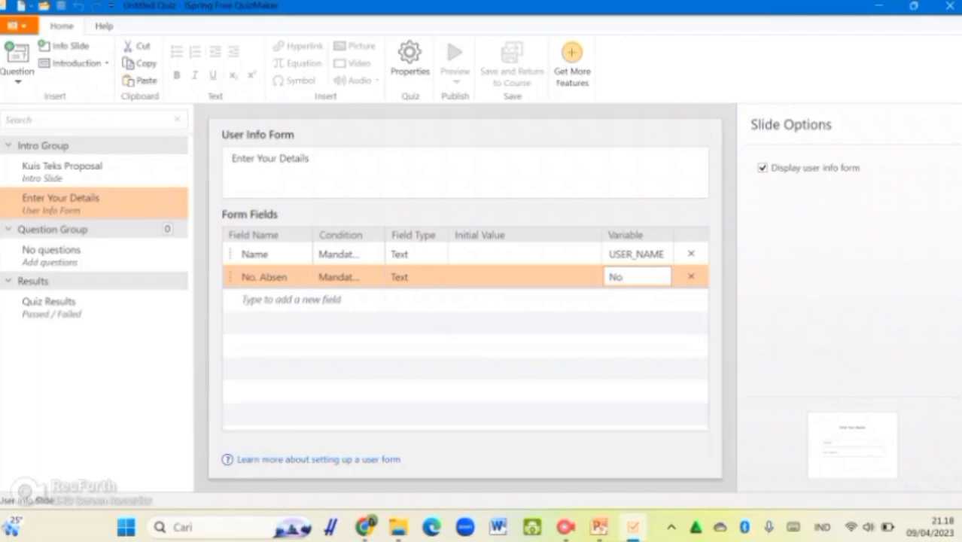
{"action": "key", "text": "BackSpace"}
{"action": "key", "text": "BackSpace"}
{"action": "type", "text": "No-"}
{"action": "key", "text": "BackSpace"}
{"action": "type", "text": "_Absen"}
{"action": "key", "text": "ctrl+a"}
{"action": "type", "text": "Use"}
{"action": "key", "text": "BackSpace"}
{"action": "key", "text": "BackSpace"}
{"action": "type", "text": "SER_Absen"}
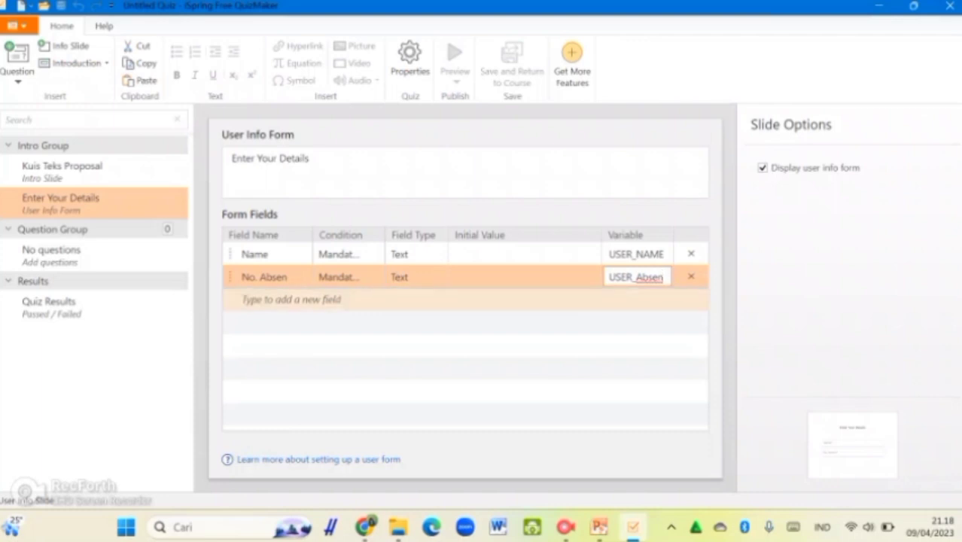
{"action": "left_click", "coordinate": [292, 299]}
{"action": "left_click", "coordinate": [452, 358]}
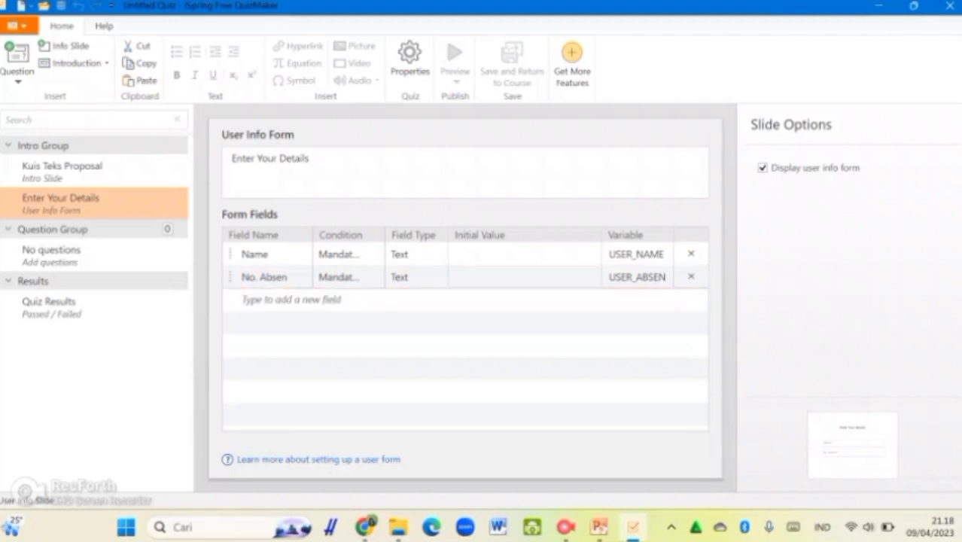
Change the form heading to 'Silakan isi data diri di bawah ini!'
{"action": "left_click", "coordinate": [311, 159]}
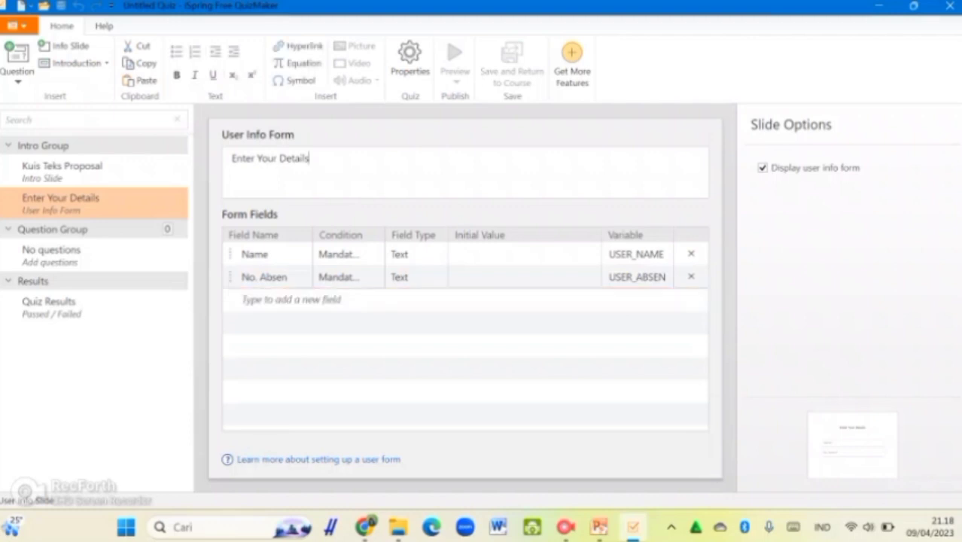
{"action": "key", "text": "ctrl+a"}
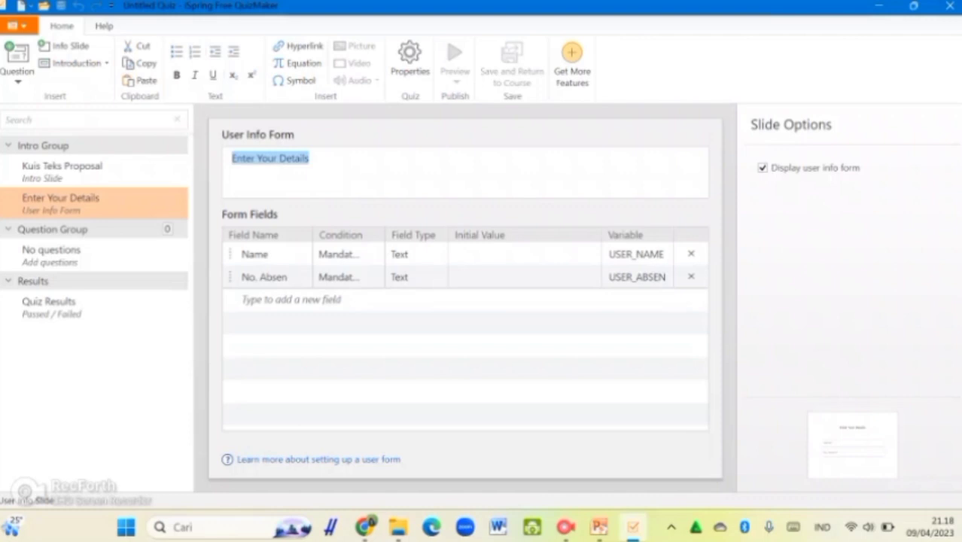
{"action": "type", "text": "Silakan isi data di"}
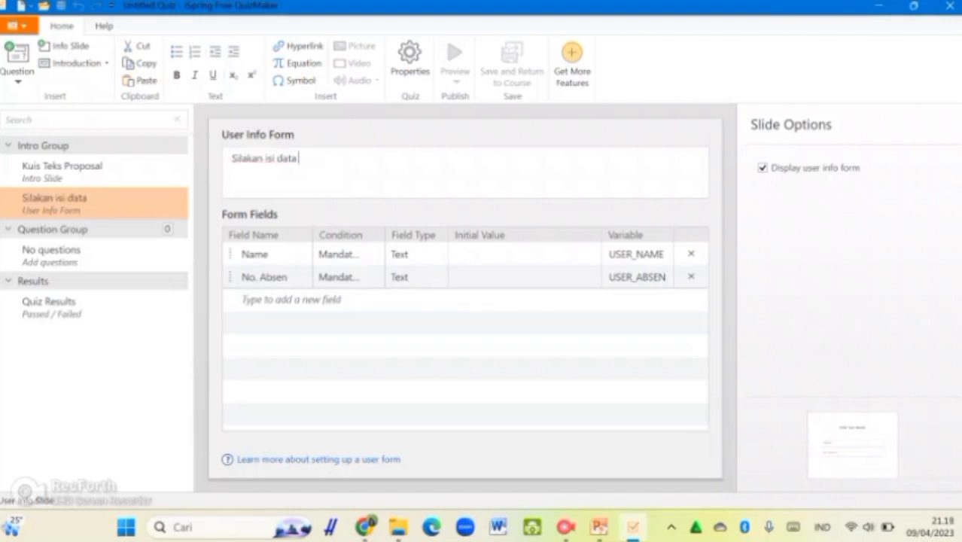
{"action": "key", "text": "BackSpace"}
{"action": "type", "text": "iri di "}
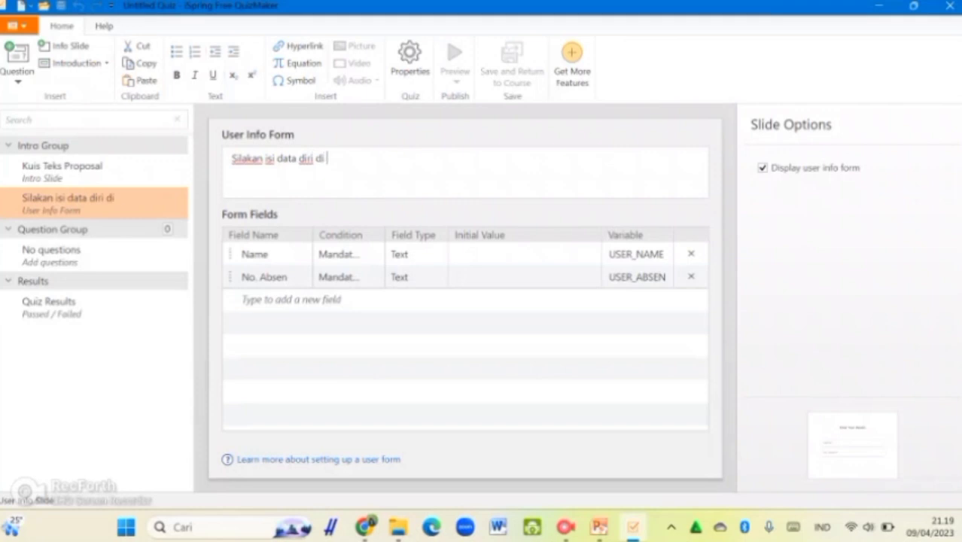
{"action": "type", "text": "bawah ini!"}
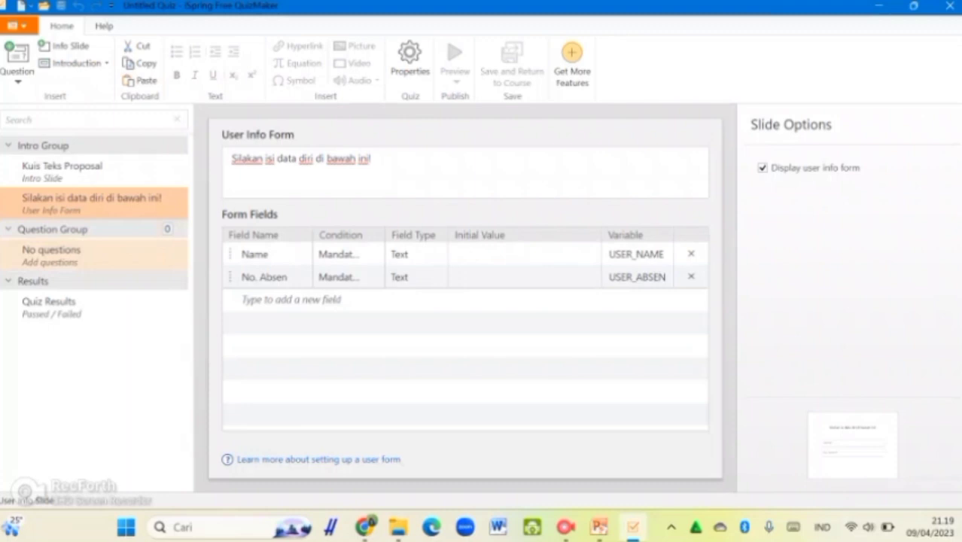
{"action": "left_click", "coordinate": [76, 256]}
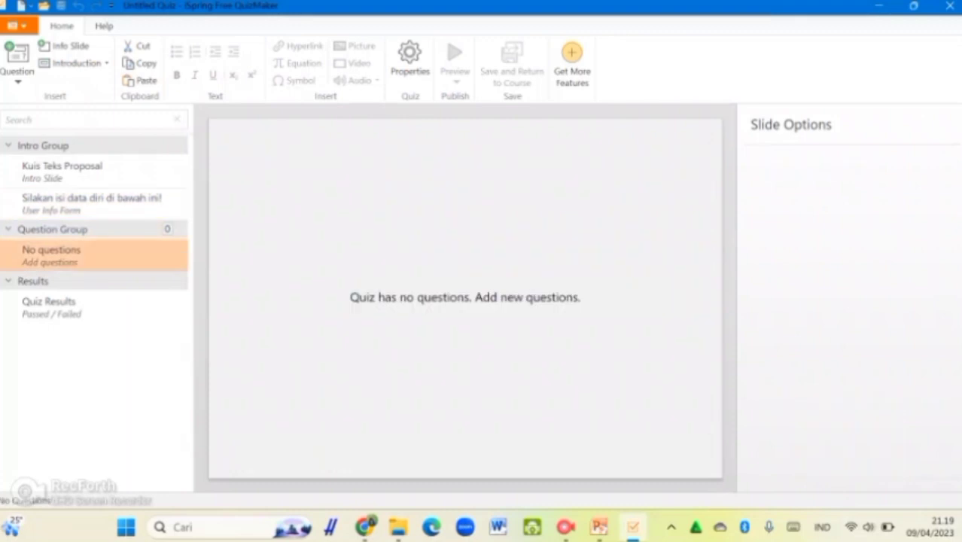
Insert a Multiple Choice question with prompt 'Apakah yang dimaksud dengan teks proposal?'
{"action": "left_click", "coordinate": [16, 75]}
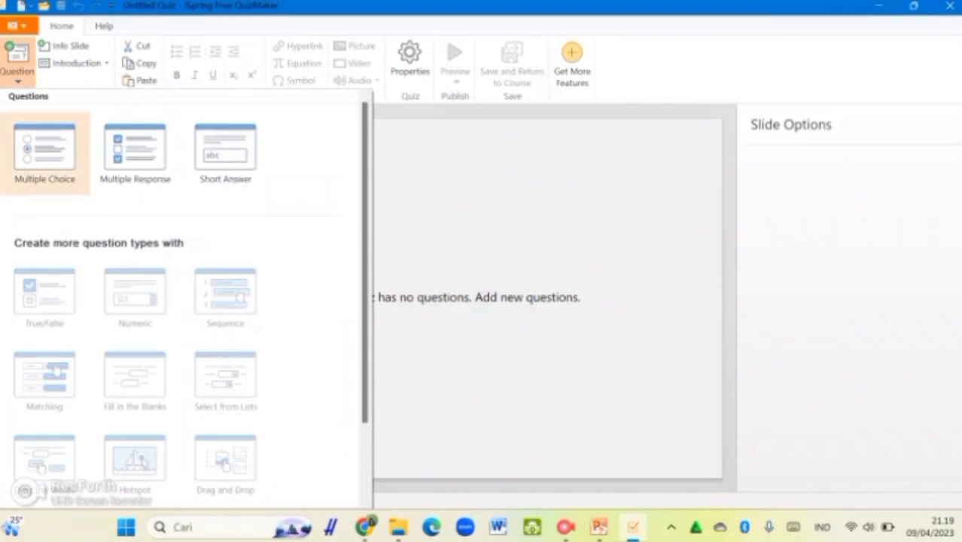
{"action": "left_click", "coordinate": [45, 153]}
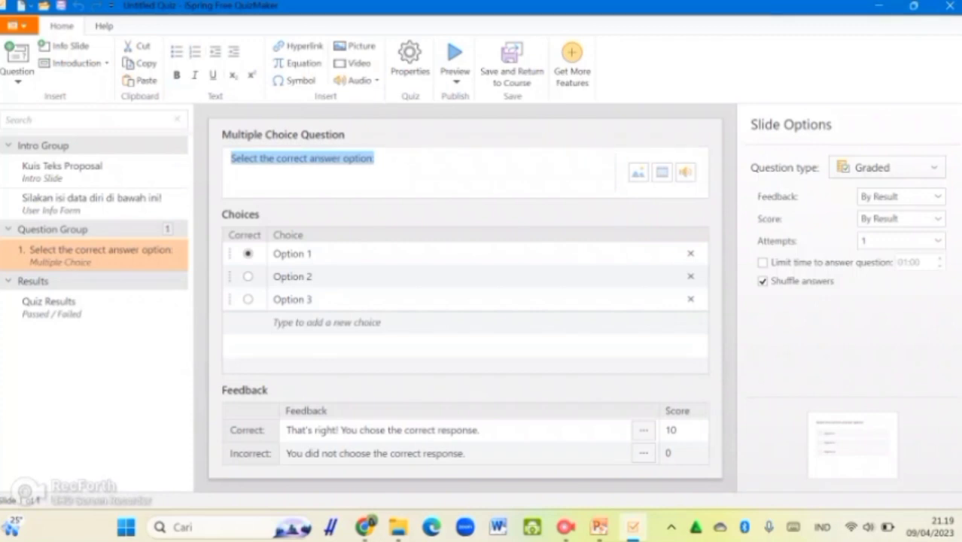
{"action": "left_click", "coordinate": [281, 159]}
{"action": "left_click_drag", "start_coordinate": [375, 158], "coordinate": [230, 159]}
{"action": "type", "text": "Ap"}
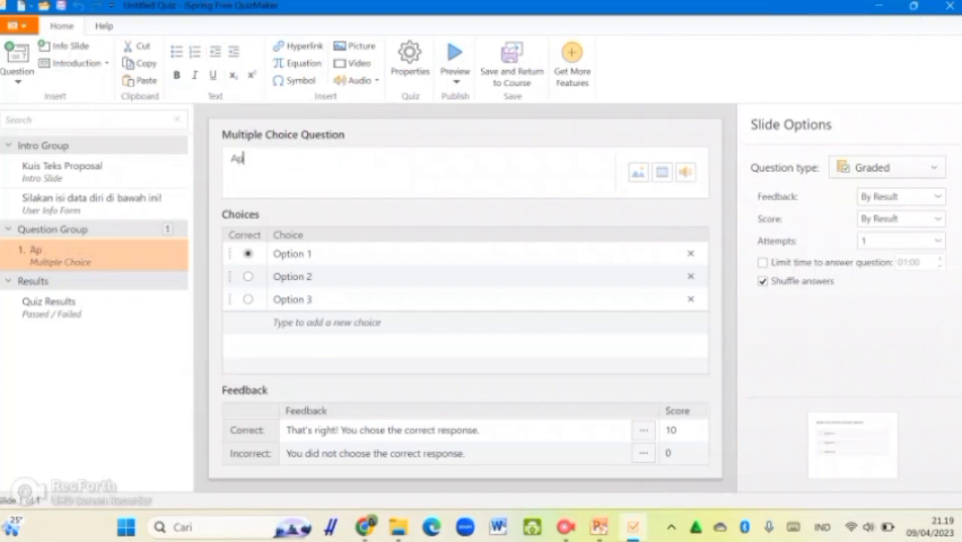
{"action": "type", "text": "akah yang dimaksud en"}
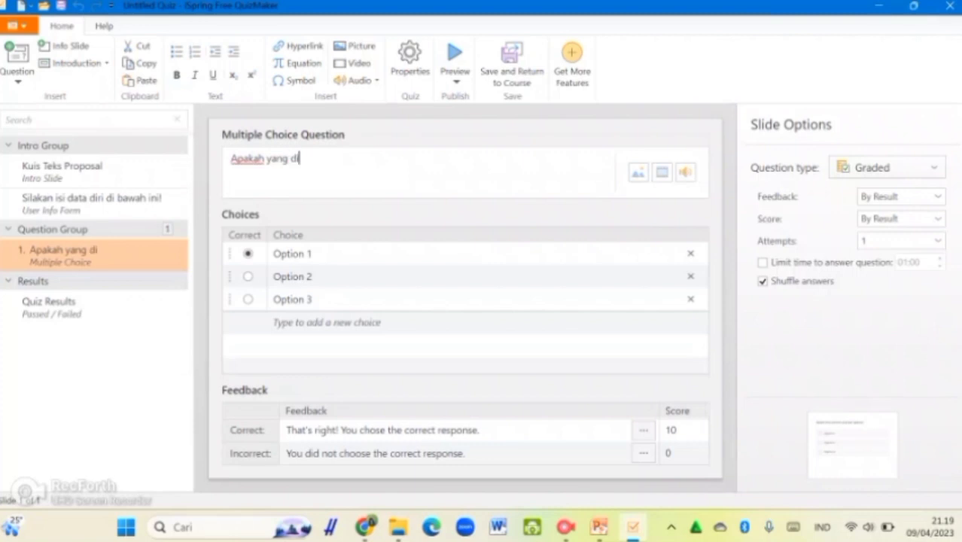
{"action": "key", "text": "BackSpace"}
{"action": "key", "text": "BackSpace"}
{"action": "type", "text": "dengan teks proposal?"}
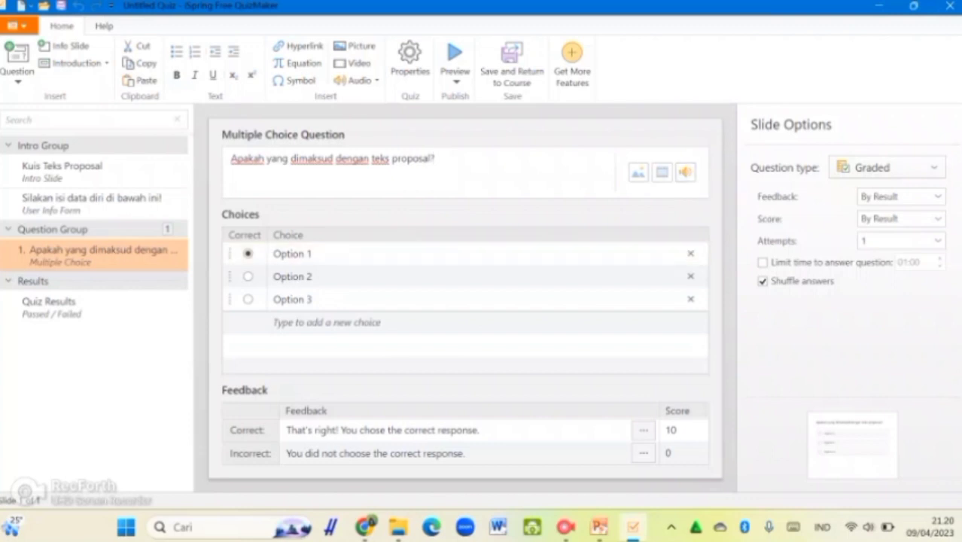
Enter choices 'teks yang menjelaskan rencana kegiatan', 'teks berita' and 'teks untuk menawarkan produk'
{"action": "left_click", "coordinate": [313, 254]}
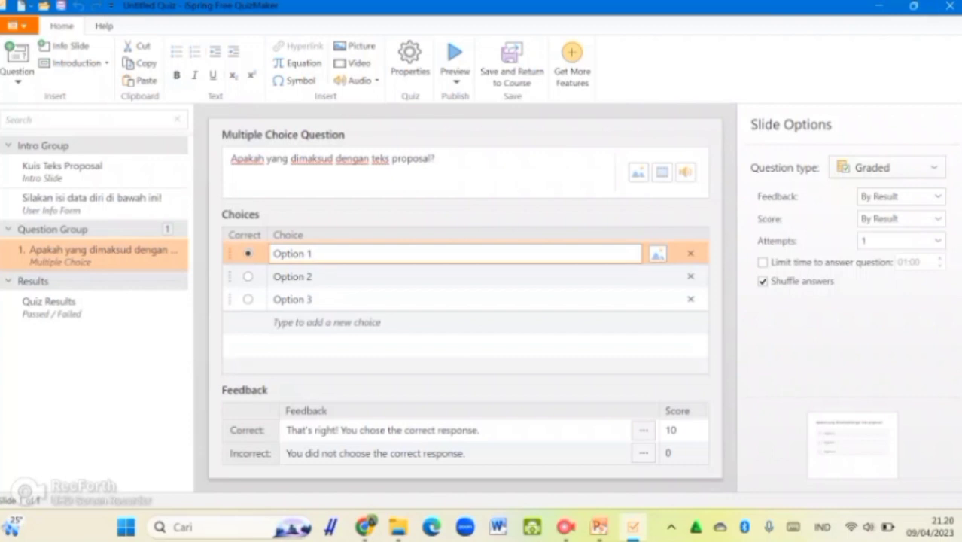
{"action": "key", "text": "ctrl+a"}
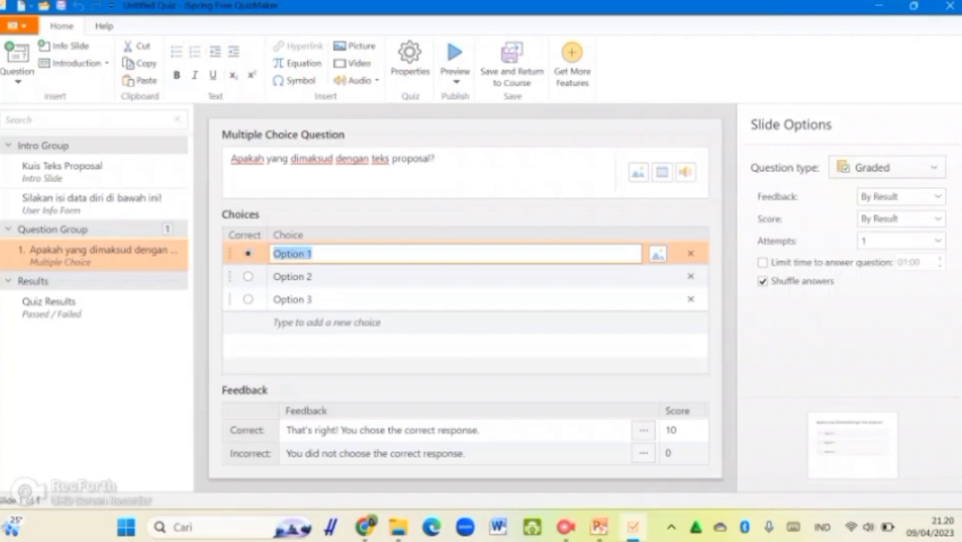
{"action": "type", "text": "teks yang menjelaskan "}
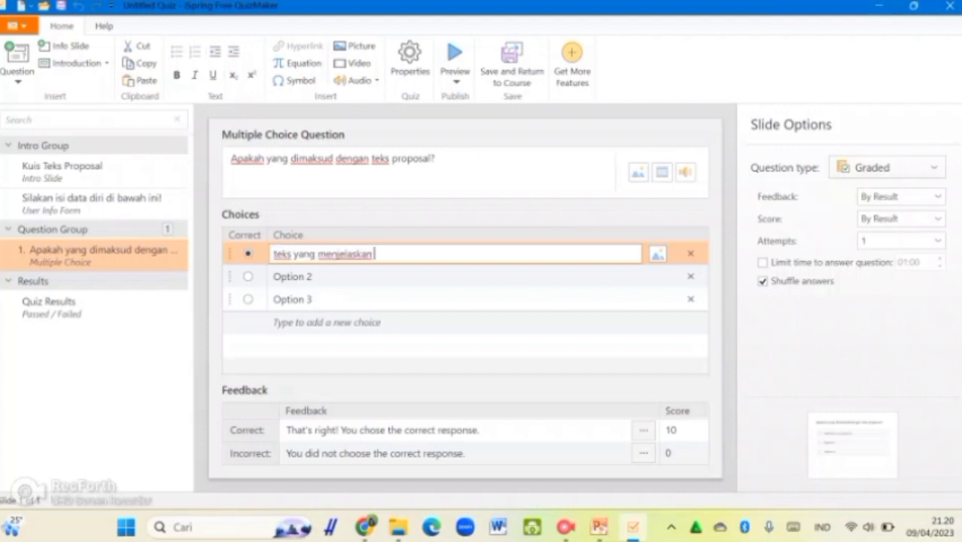
{"action": "type", "text": "rencana kegiatan"}
{"action": "left_click", "coordinate": [313, 276]}
{"action": "left_click_drag", "start_coordinate": [313, 276], "coordinate": [272, 276]}
{"action": "key", "text": "BackSpace"}
{"action": "type", "text": "teks"}
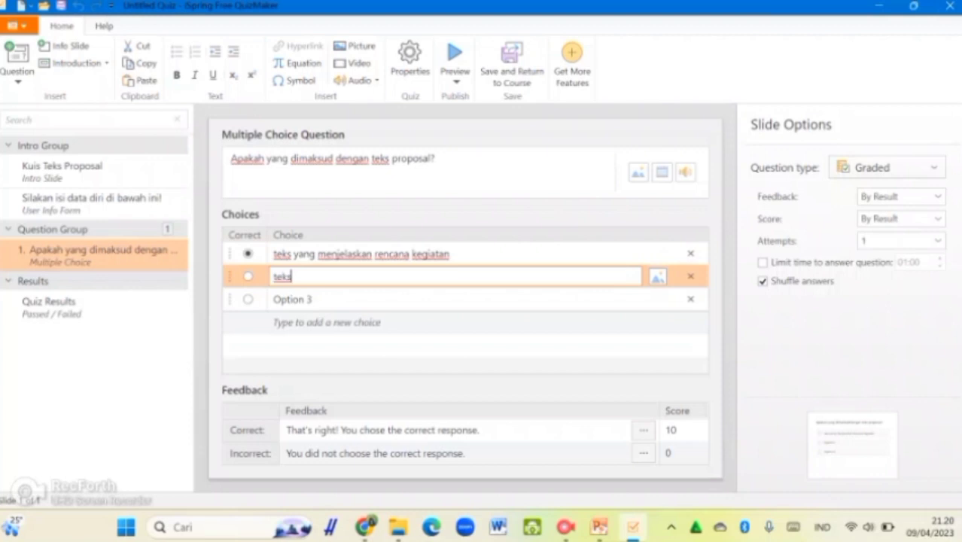
{"action": "type", "text": " berita"}
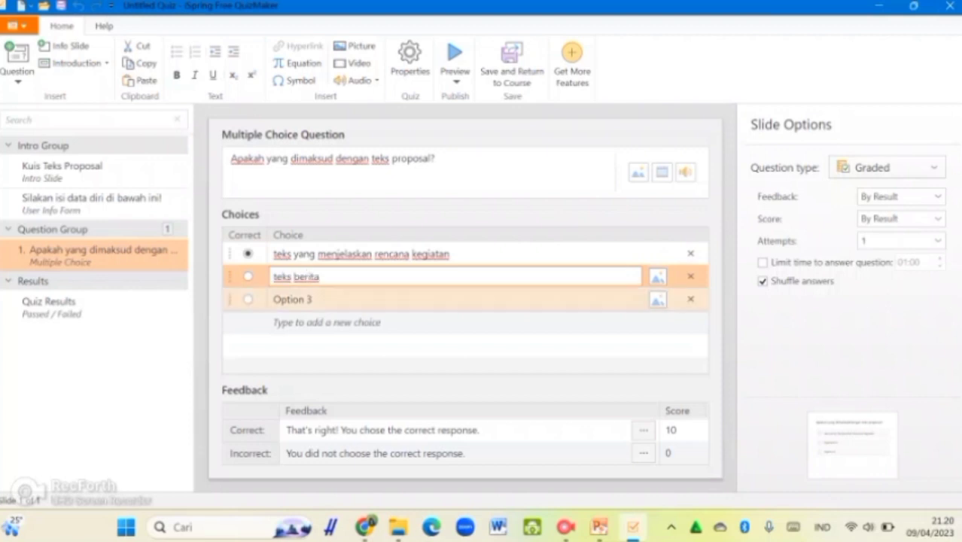
{"action": "left_click", "coordinate": [314, 299]}
{"action": "left_click_drag", "start_coordinate": [314, 298], "coordinate": [273, 299]}
{"action": "key", "text": "BackSpace"}
{"action": "type", "text": "teks"}
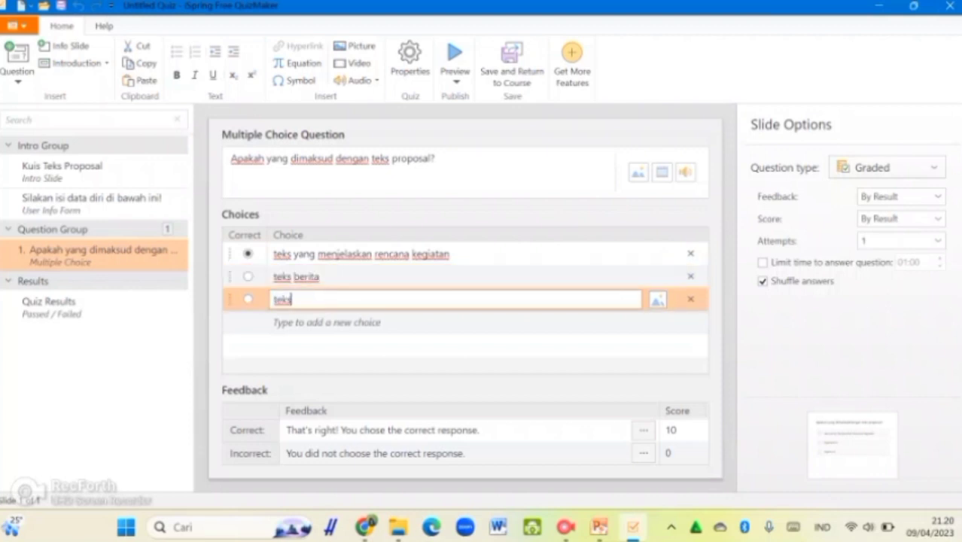
{"action": "type", "text": " untuk menginformasikan"}
{"action": "double_click", "coordinate": [346, 300]}
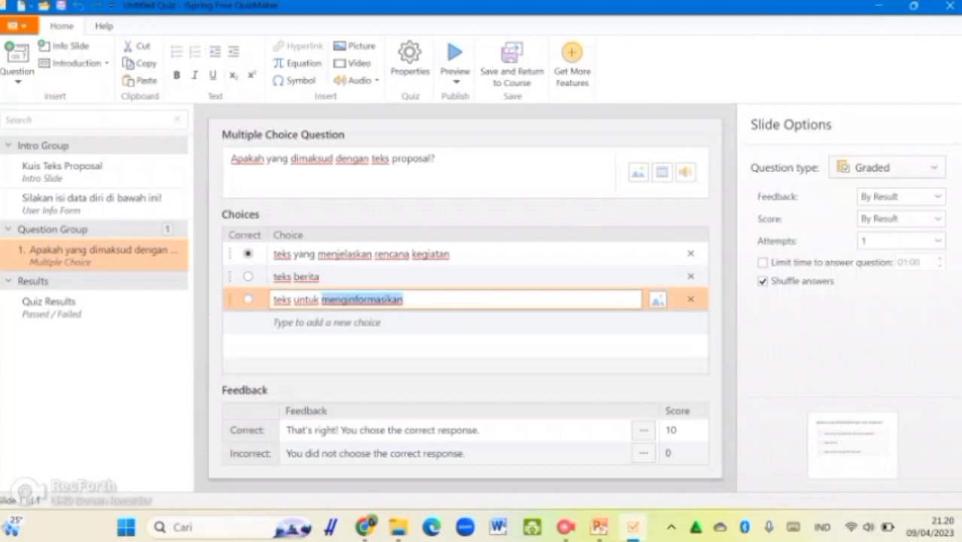
{"action": "type", "text": "men"}
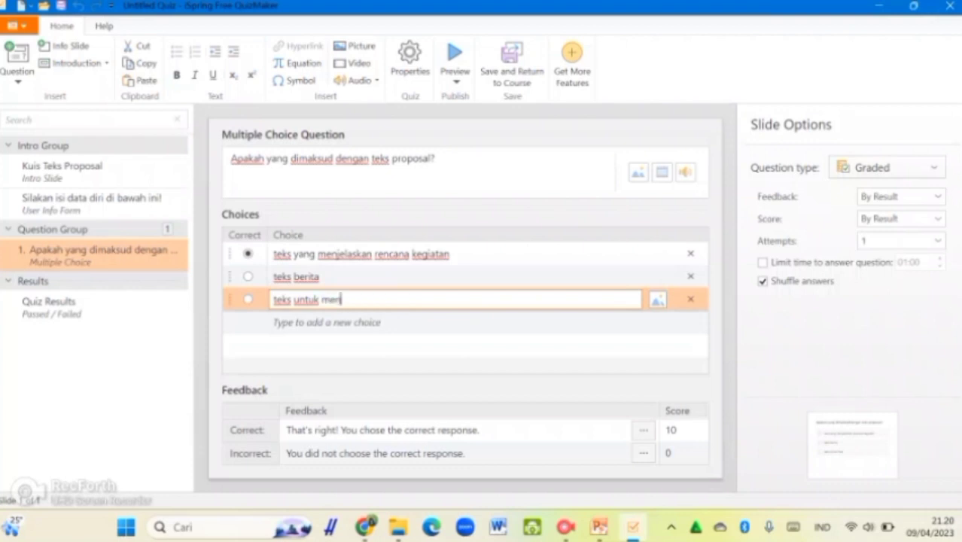
{"action": "type", "text": "asarkan pro"}
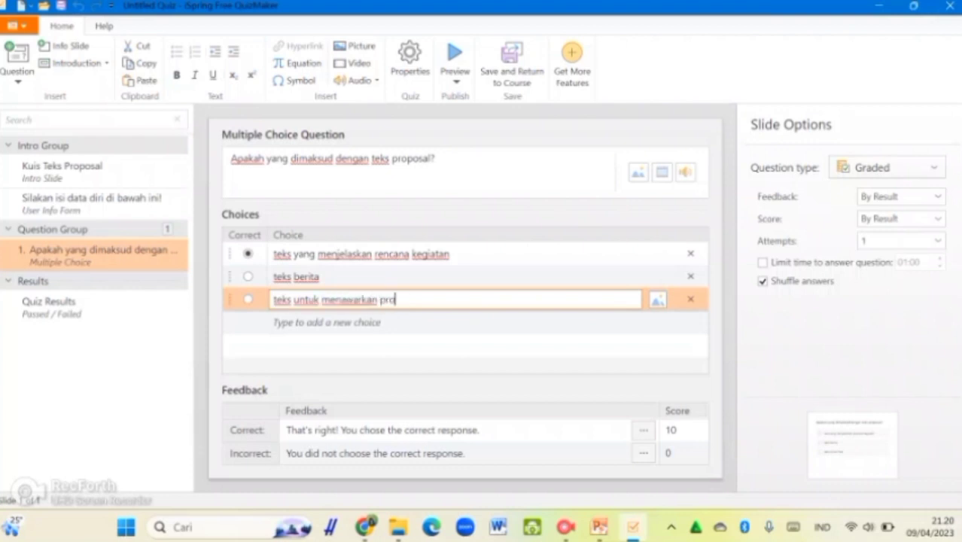
{"action": "type", "text": "duk"}
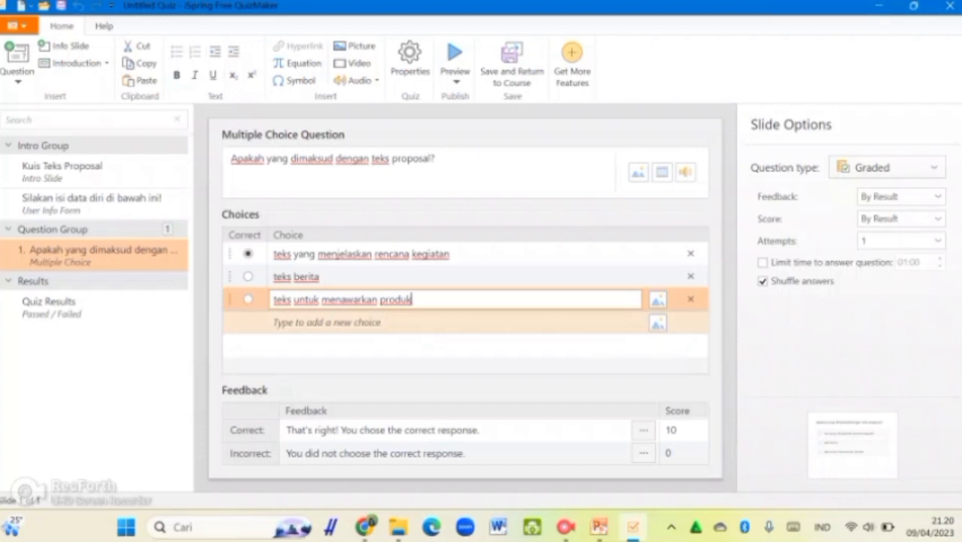
{"action": "key", "text": "Return"}
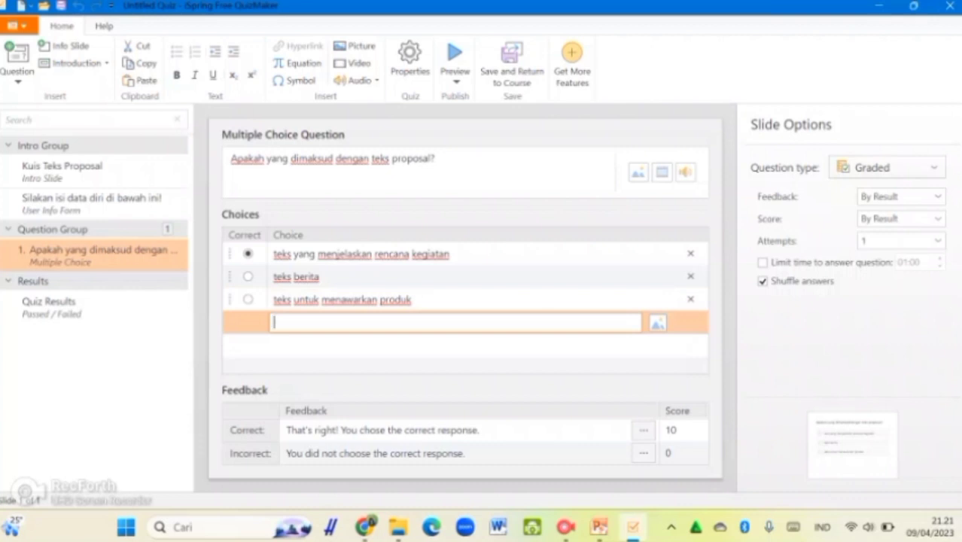
{"action": "left_click", "coordinate": [467, 350]}
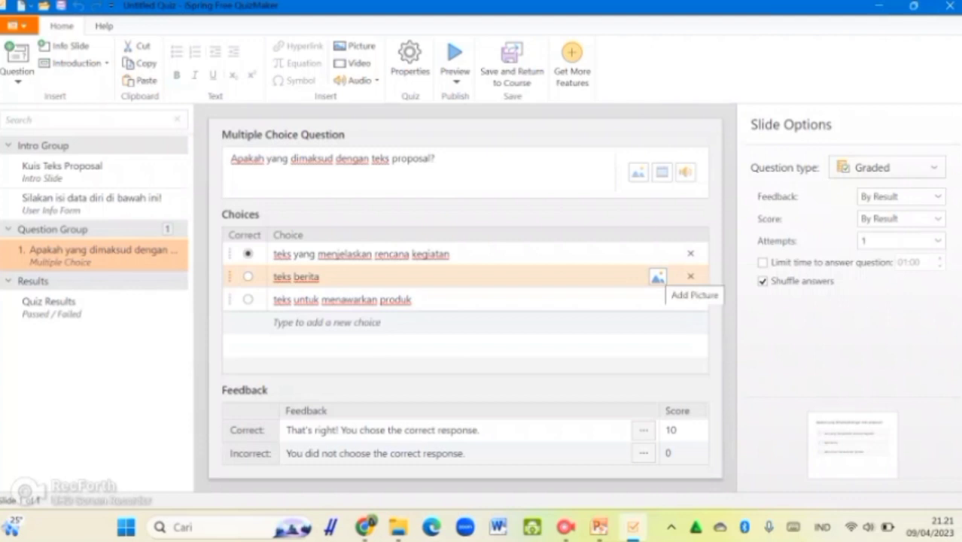
{"action": "left_click", "coordinate": [657, 277]}
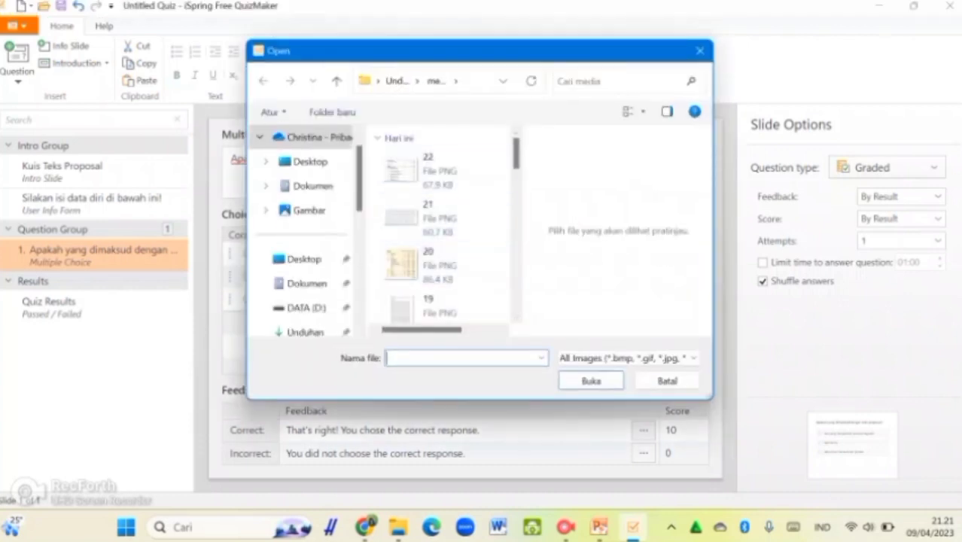
{"action": "left_click_drag", "start_coordinate": [516, 155], "coordinate": [517, 155]}
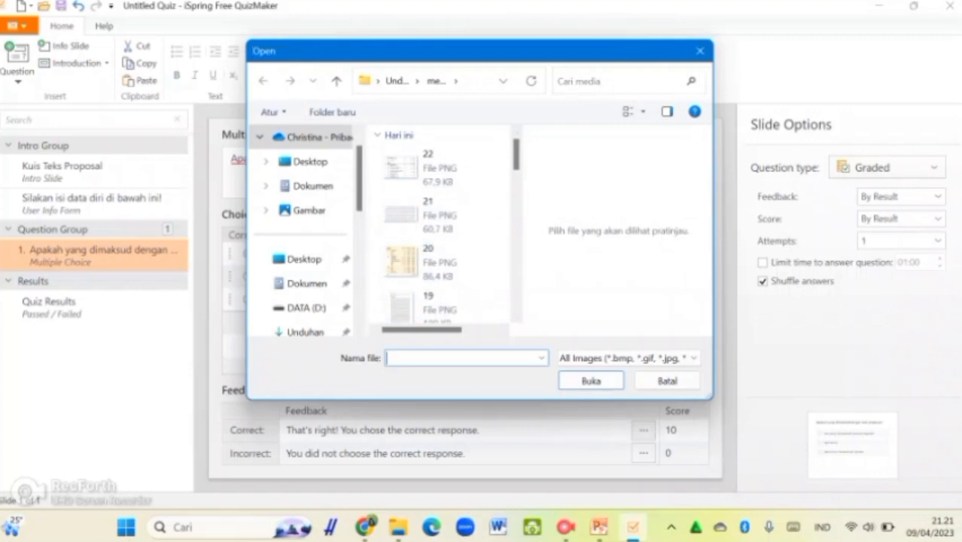
{"action": "left_click", "coordinate": [700, 50]}
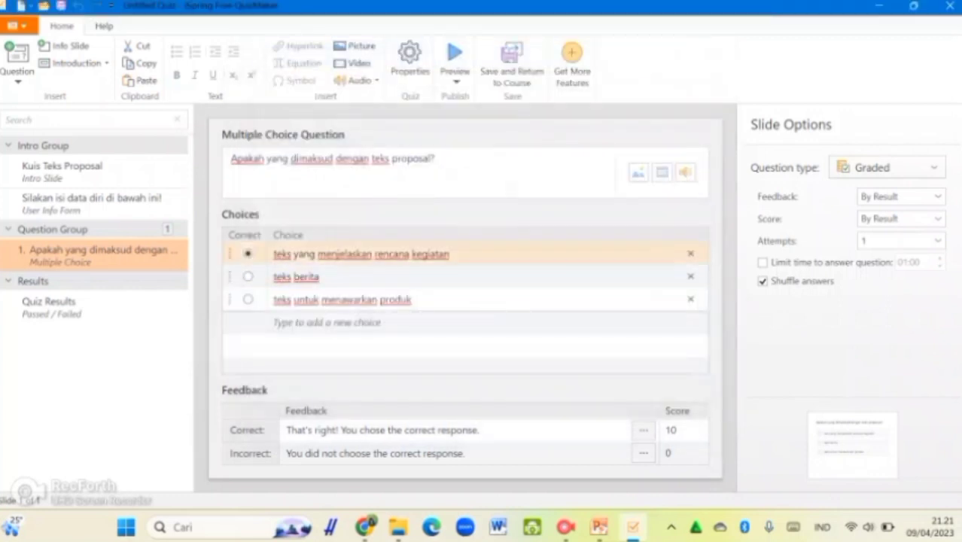
{"action": "left_click", "coordinate": [248, 276]}
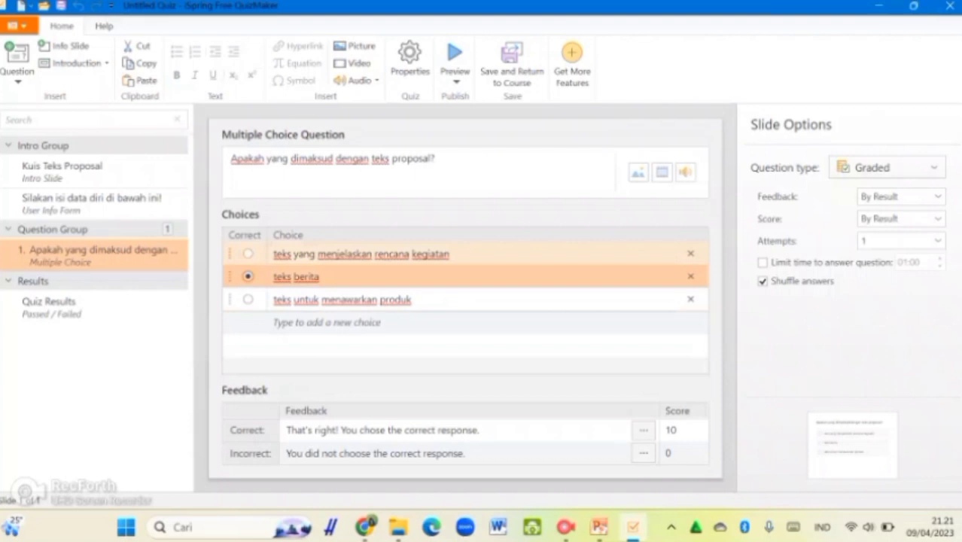
{"action": "left_click", "coordinate": [248, 254]}
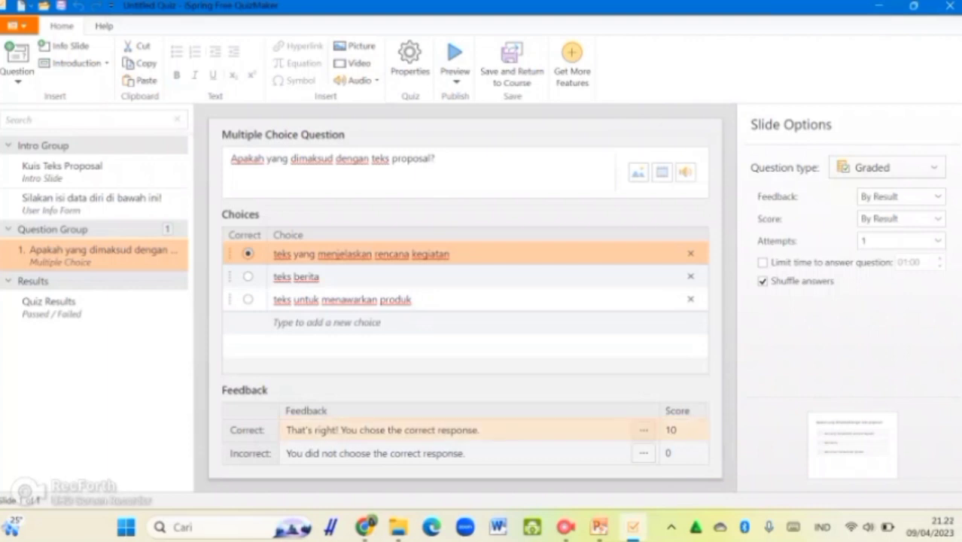
Set the correct-answer feedback to 'Sip, jawabanmu benar!'
{"action": "left_click", "coordinate": [482, 430]}
{"action": "key", "text": "ctrl+a"}
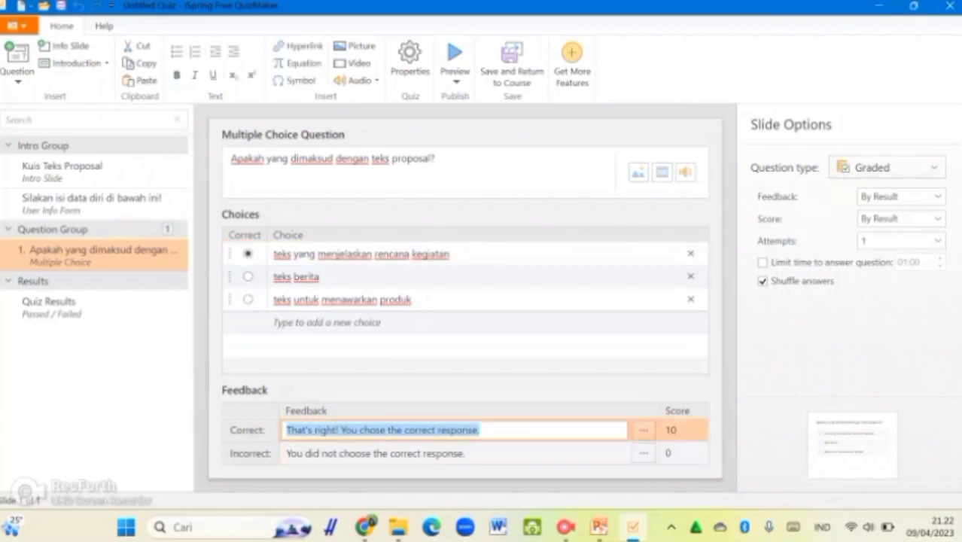
{"action": "type", "text": "Y"}
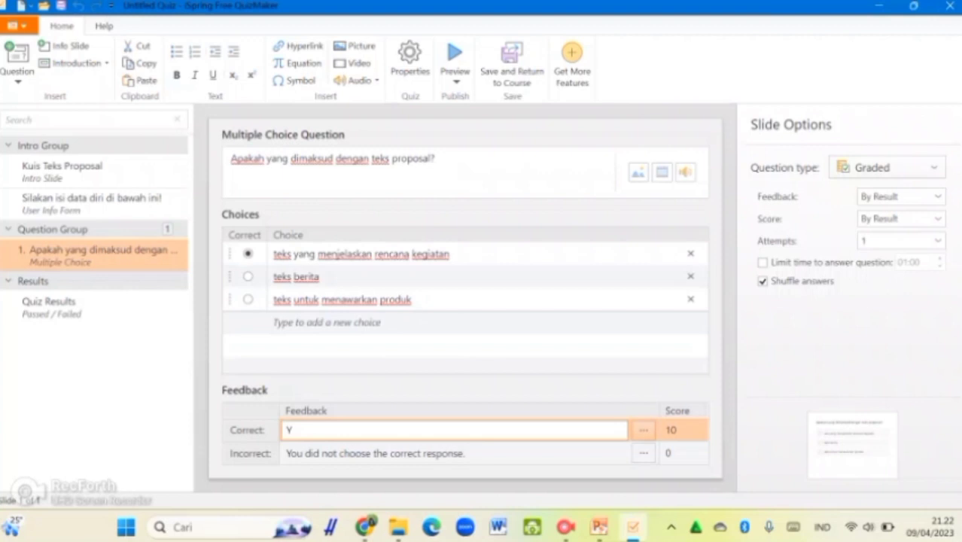
{"action": "key", "text": "BackSpace"}
{"action": "type", "text": "SIp"}
{"action": "key", "text": "BackSpace"}
{"action": "key", "text": "BackSpace"}
{"action": "type", "text": "ip, jawabanm"}
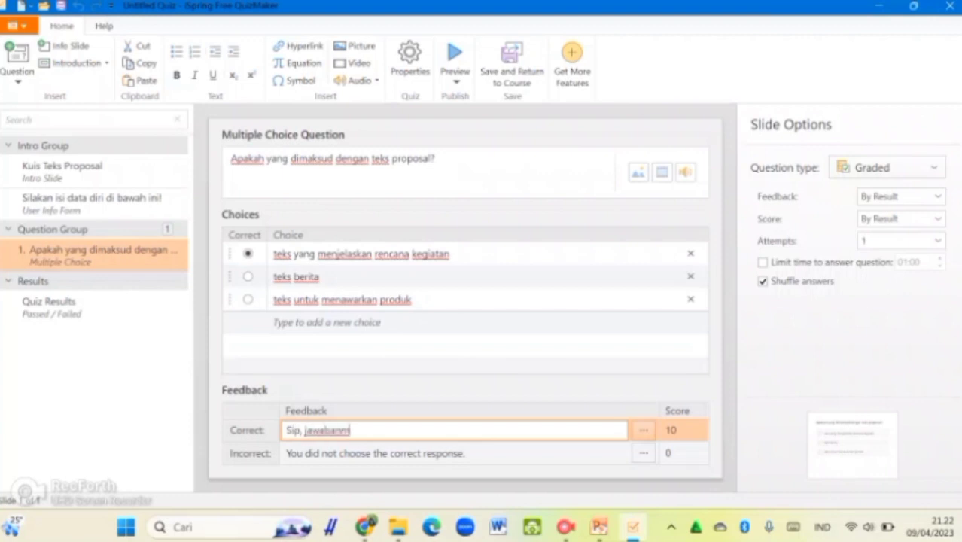
{"action": "type", "text": "u benar!"}
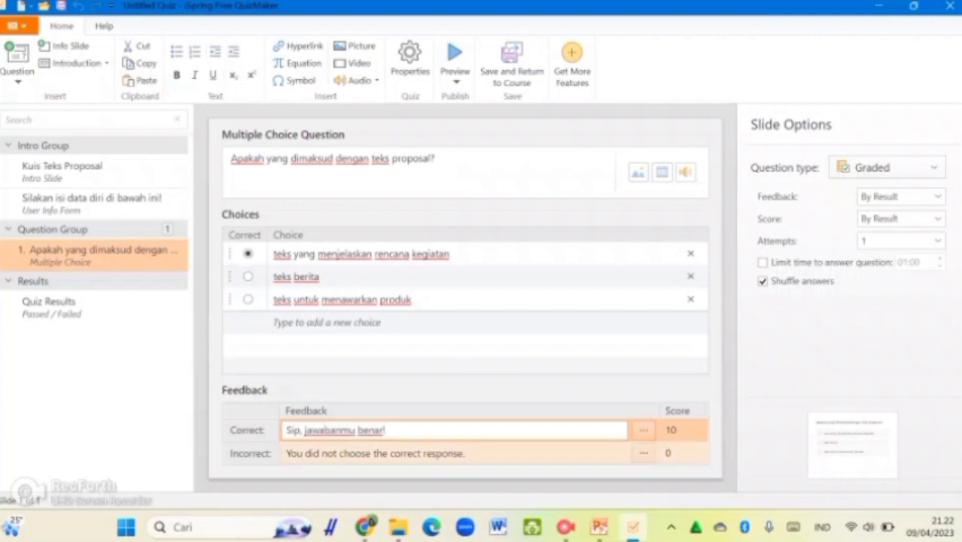
Set the incorrect-answer feedback to 'Yah, belum tepat, nih!' and open the full feedback editor
{"action": "left_click", "coordinate": [447, 454]}
{"action": "key", "text": "ctrl+a"}
{"action": "type", "text": "Y"}
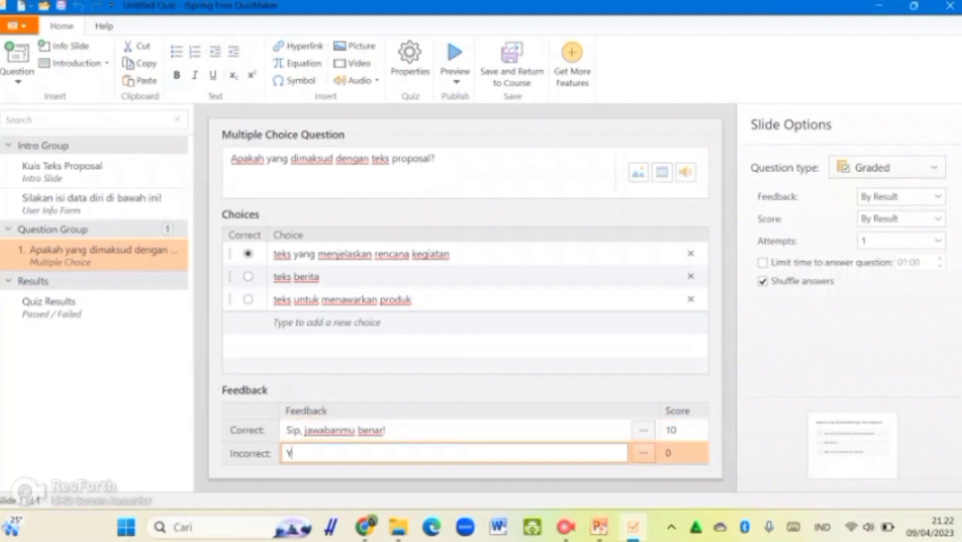
{"action": "type", "text": "ah, belum tepat, nih!"}
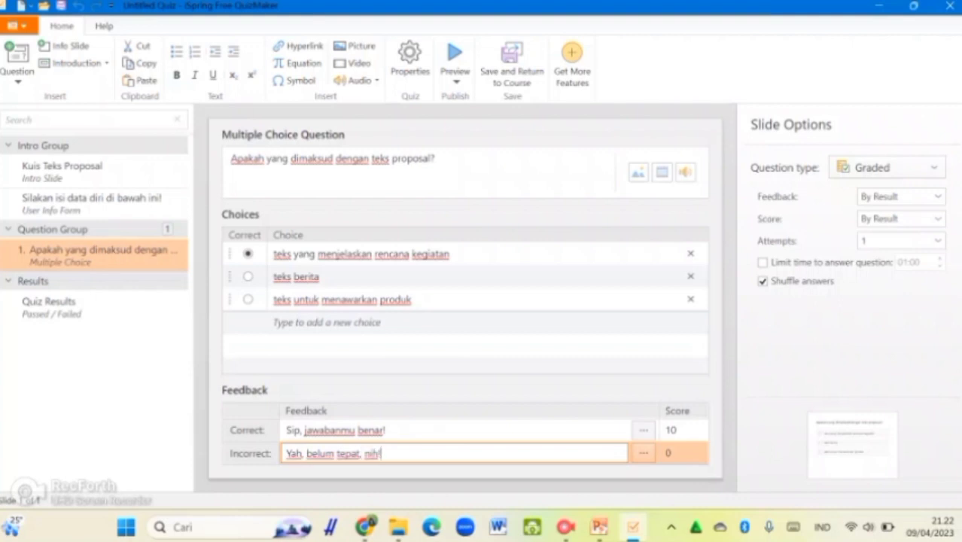
{"action": "left_click", "coordinate": [644, 431]}
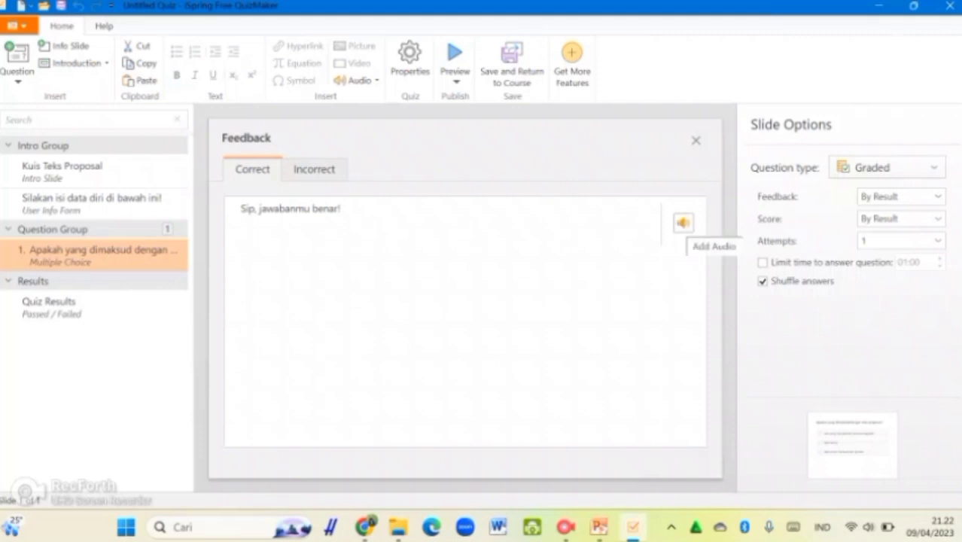
Close the feedback editor and set the correct-answer score to 10
{"action": "left_click", "coordinate": [696, 140]}
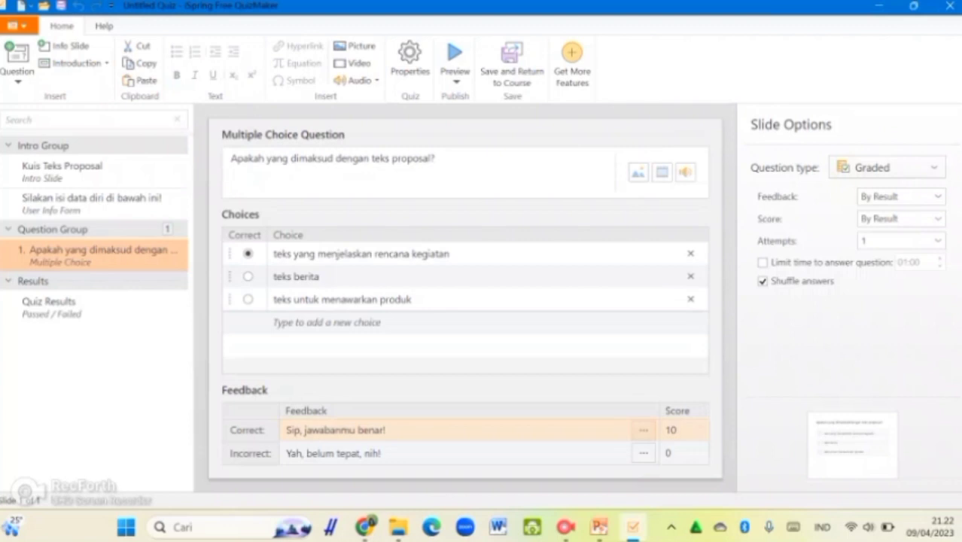
{"action": "left_click", "coordinate": [682, 431]}
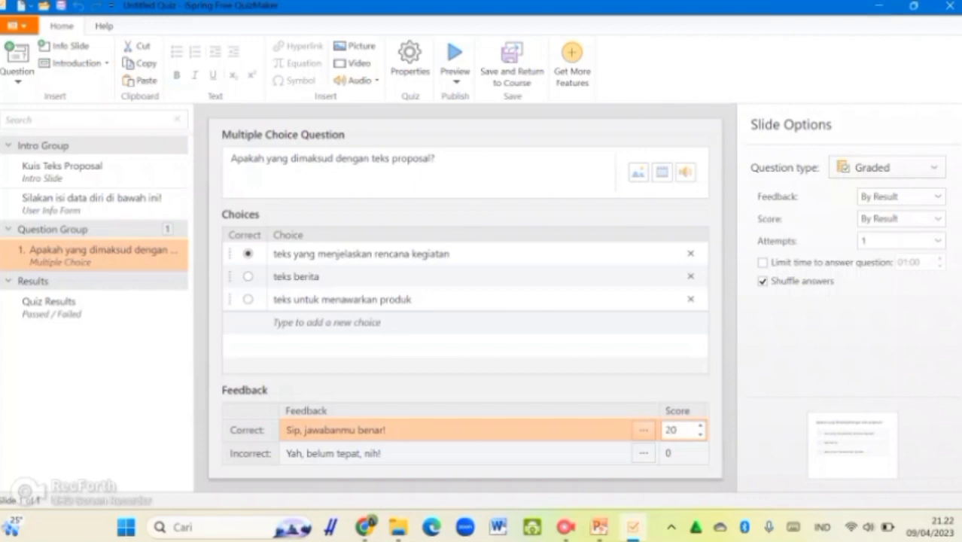
{"action": "key", "text": "BackSpace"}
{"action": "key", "text": "BackSpace"}
{"action": "type", "text": "30"}
{"action": "key", "text": "BackSpace"}
{"action": "key", "text": "BackSpace"}
{"action": "type", "text": "10"}
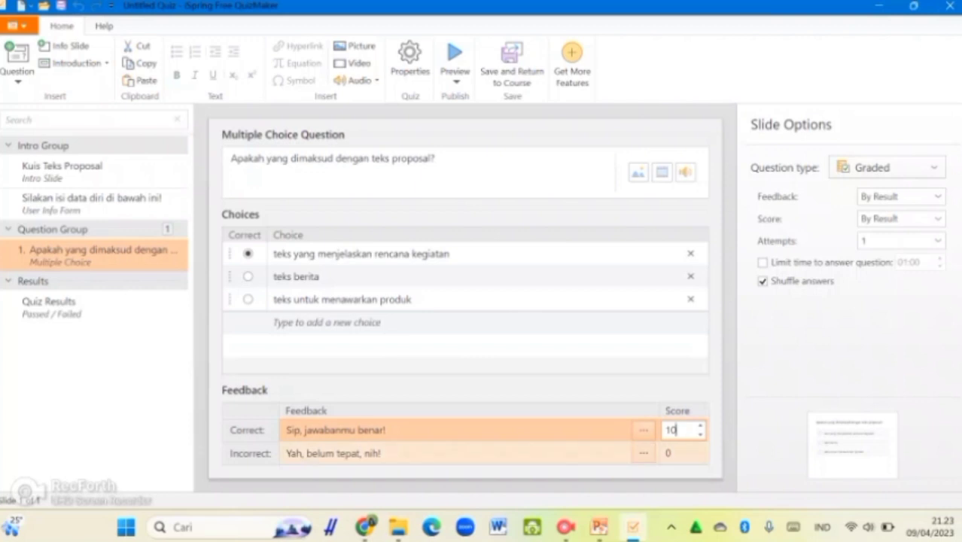
Return the incorrect-answer score to 0 after trying negative values down to -4
{"action": "left_click", "coordinate": [671, 453]}
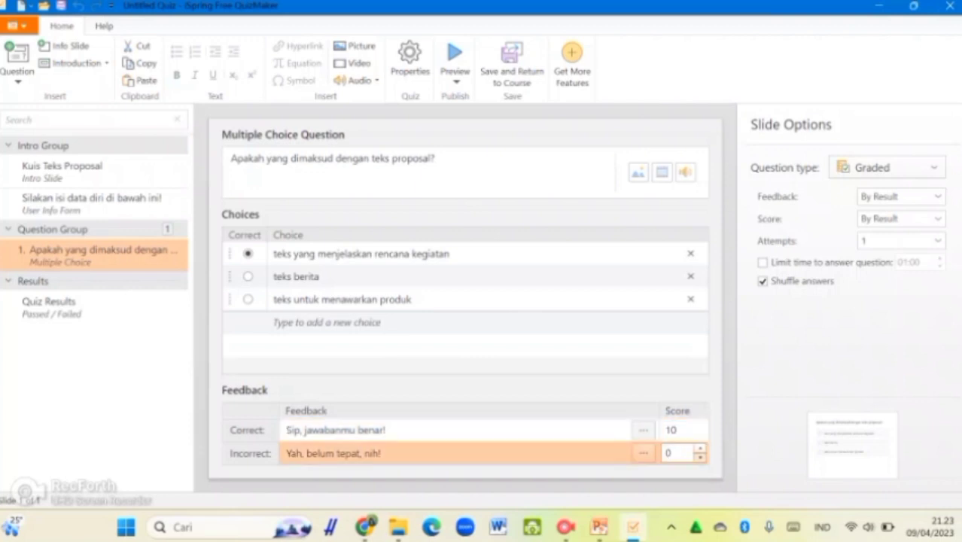
{"action": "left_click", "coordinate": [699, 457]}
{"action": "left_click", "coordinate": [700, 458]}
{"action": "left_click", "coordinate": [700, 458]}
{"action": "left_click", "coordinate": [700, 457]}
{"action": "left_click", "coordinate": [700, 449]}
{"action": "left_click", "coordinate": [700, 449]}
{"action": "left_click", "coordinate": [700, 448]}
{"action": "left_click", "coordinate": [700, 448]}
{"action": "left_click", "coordinate": [467, 389]}
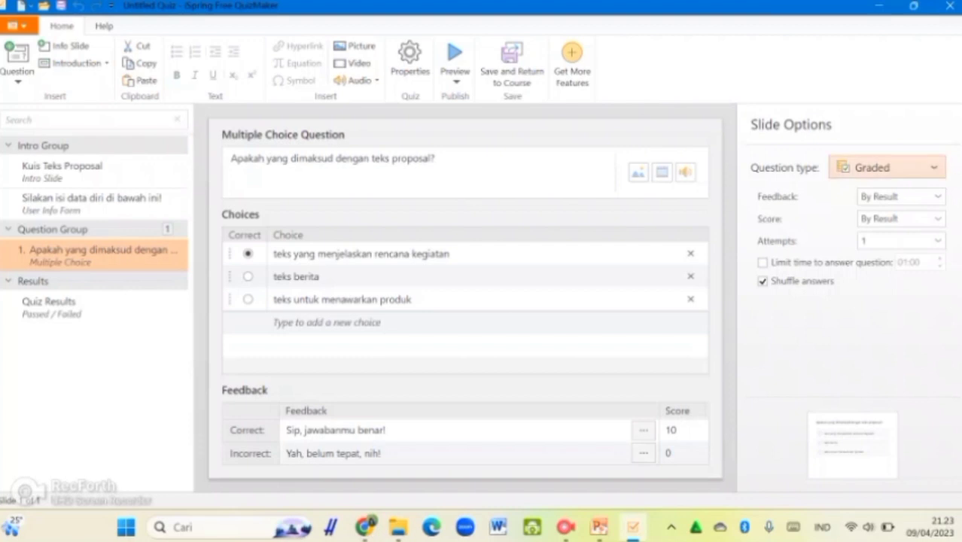
{"action": "left_click", "coordinate": [887, 167]}
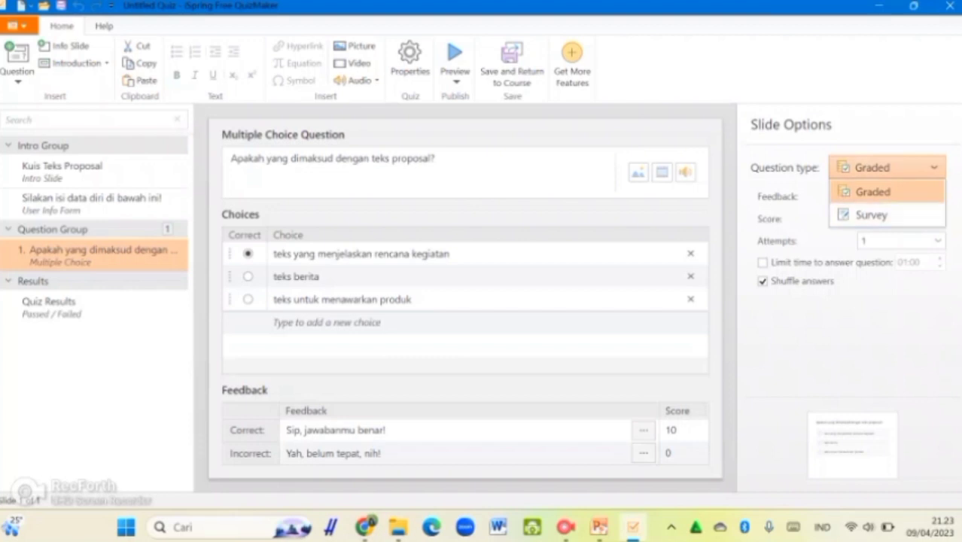
Keep the question type as Graded and show the feedback mode options
{"action": "left_click", "coordinate": [887, 167]}
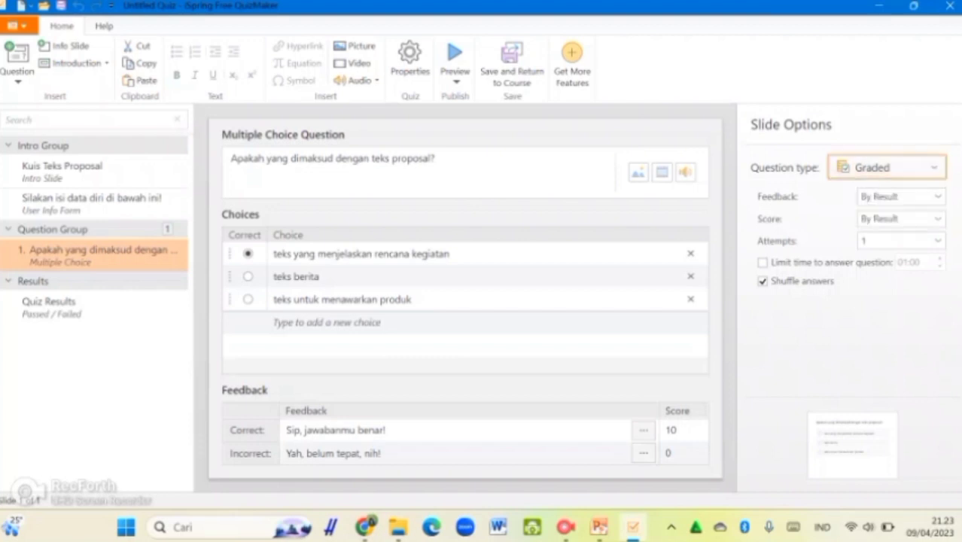
{"action": "left_click", "coordinate": [938, 195]}
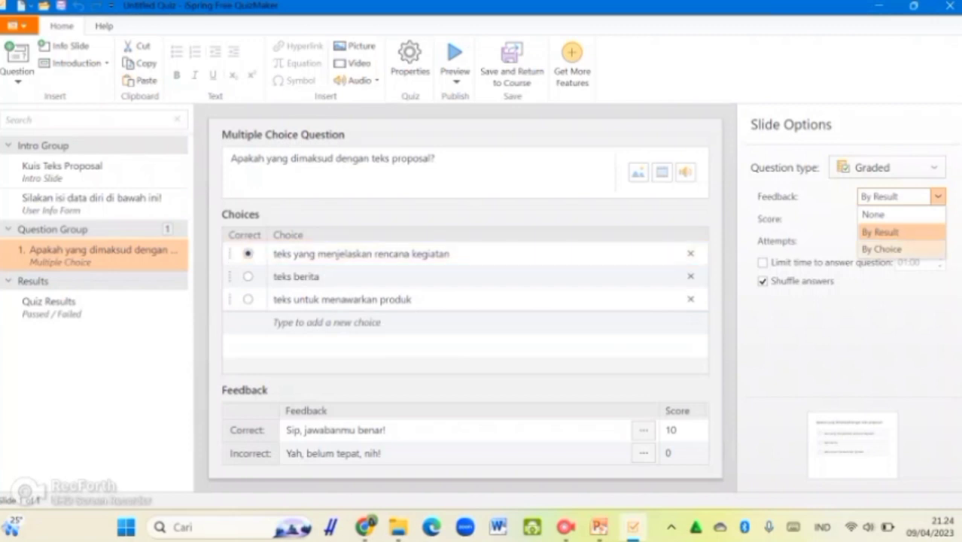
Switch feedback to By Choice and open the feedback editor for Choice 1
{"action": "left_click", "coordinate": [880, 249]}
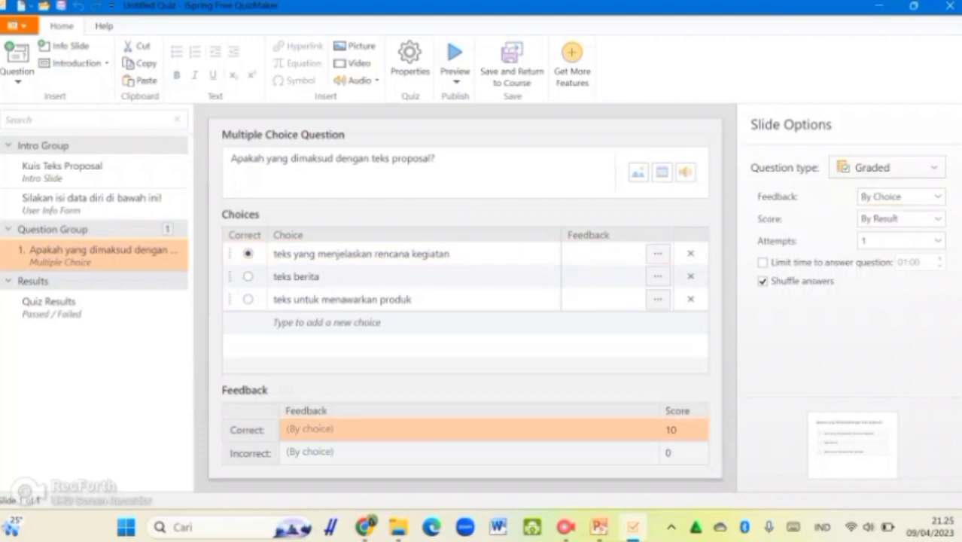
{"action": "left_click", "coordinate": [657, 253]}
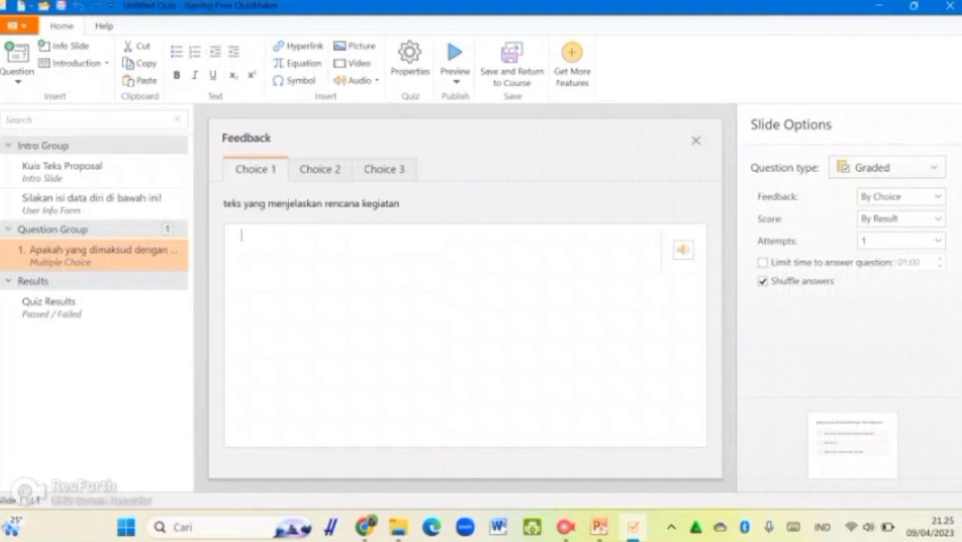
Write the Choice 1 feedback 'Rencana kegiatan yang dijelaskan dalam proposal ditujukan untuk mendapatkan persetujuan, pendanaan, dan lain-lain.'
{"action": "type", "text": "Rencana keg"}
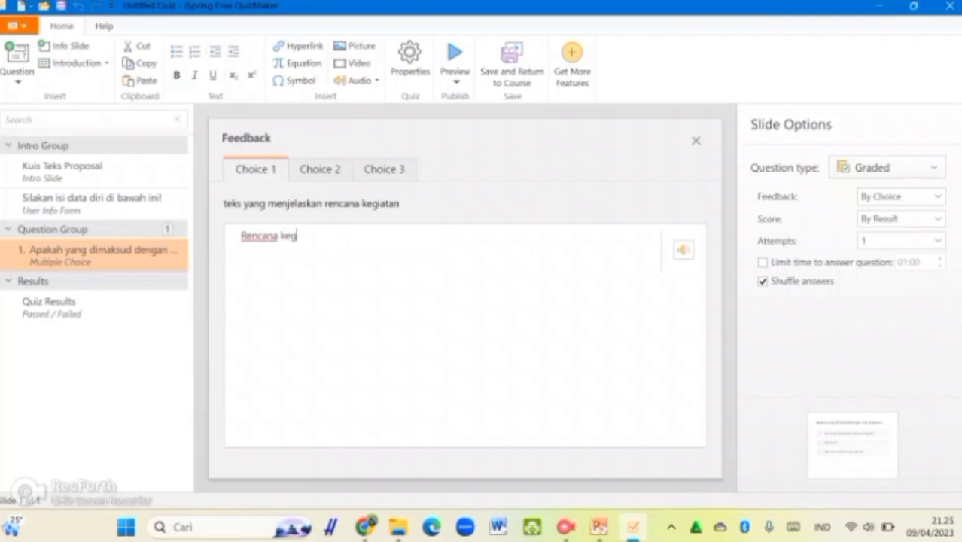
{"action": "type", "text": "iatan yang d"}
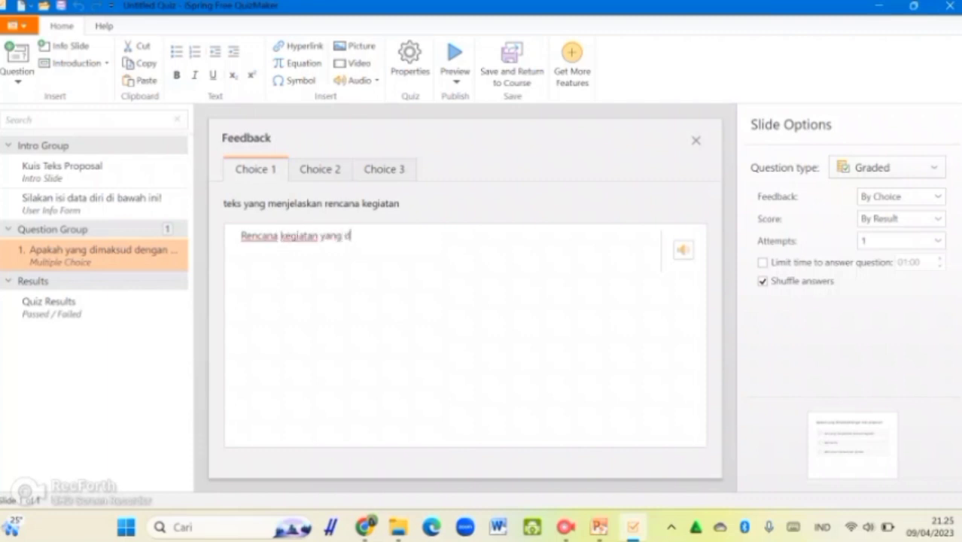
{"action": "type", "text": "ijelaskan d"}
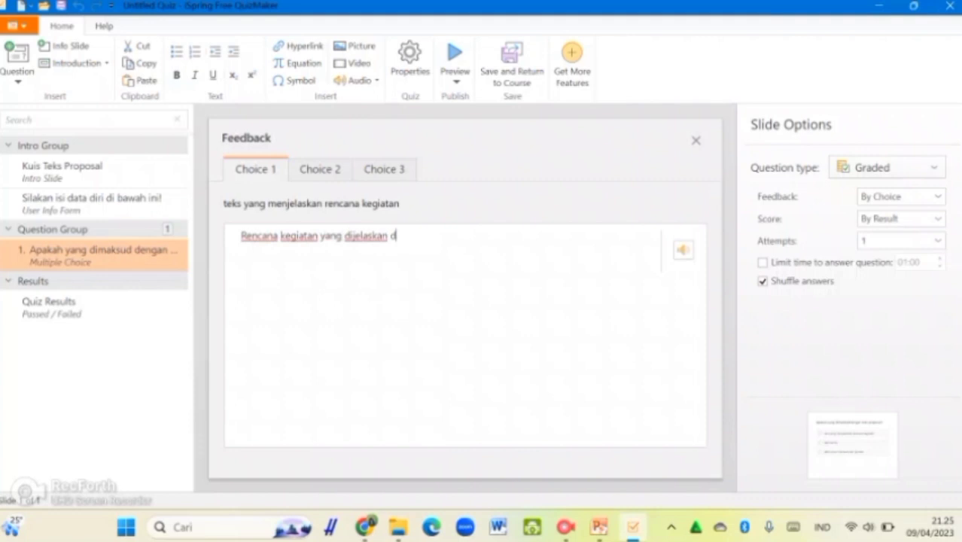
{"action": "type", "text": "alam propos"}
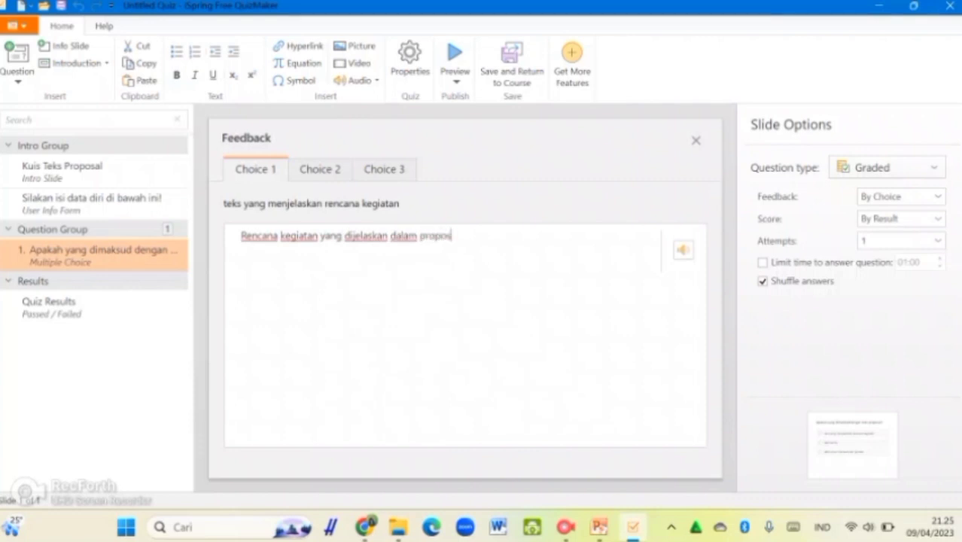
{"action": "type", "text": "al ditujuka"}
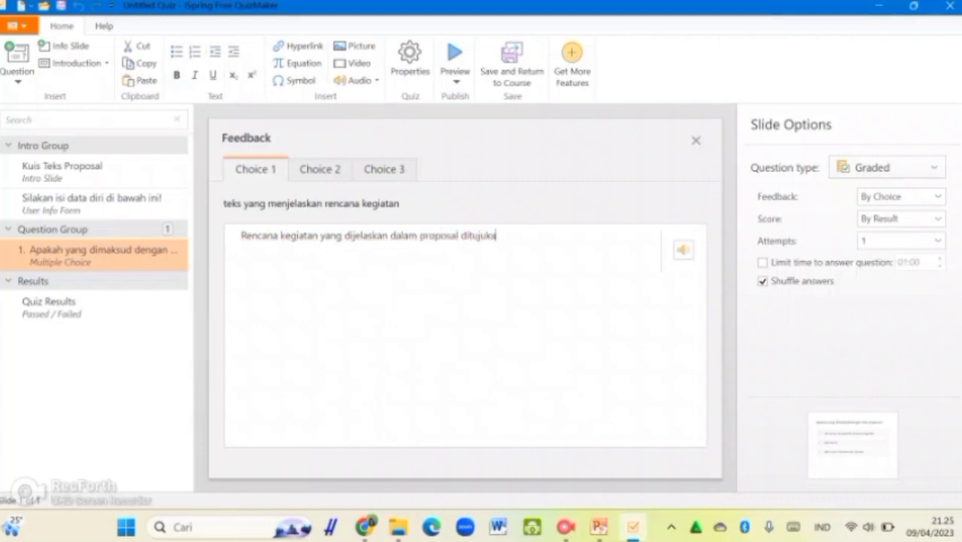
{"action": "type", "text": "n untuk mendapat"}
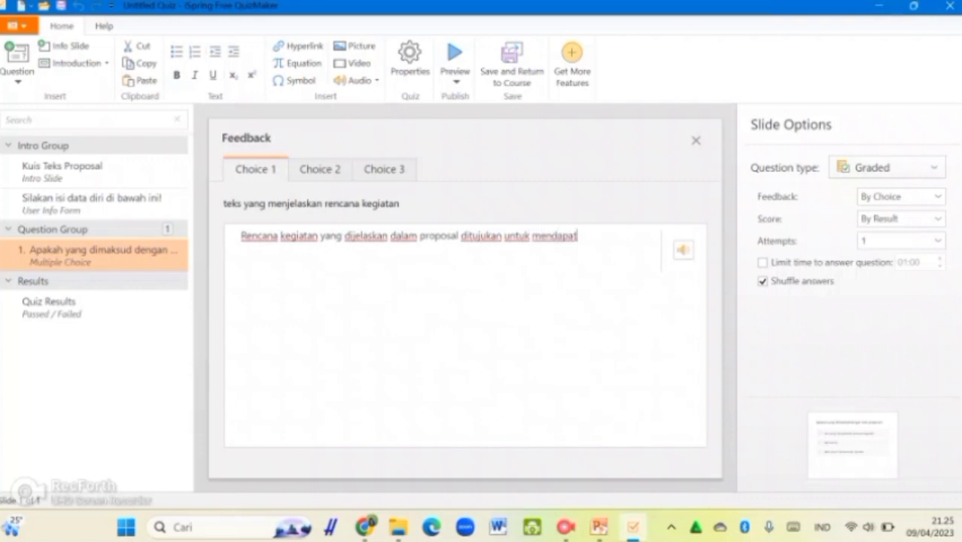
{"action": "type", "text": "kan persetu"}
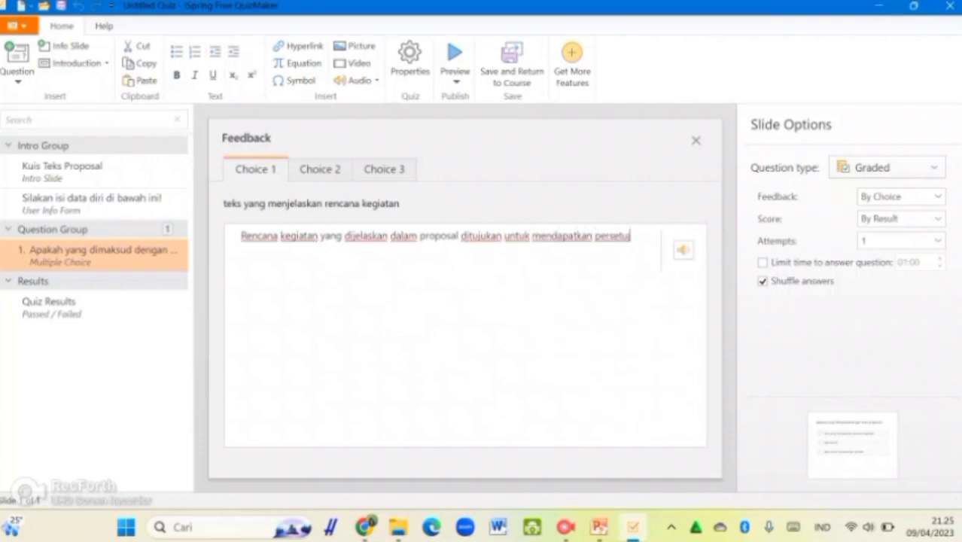
{"action": "type", "text": "juan, pendanaa"}
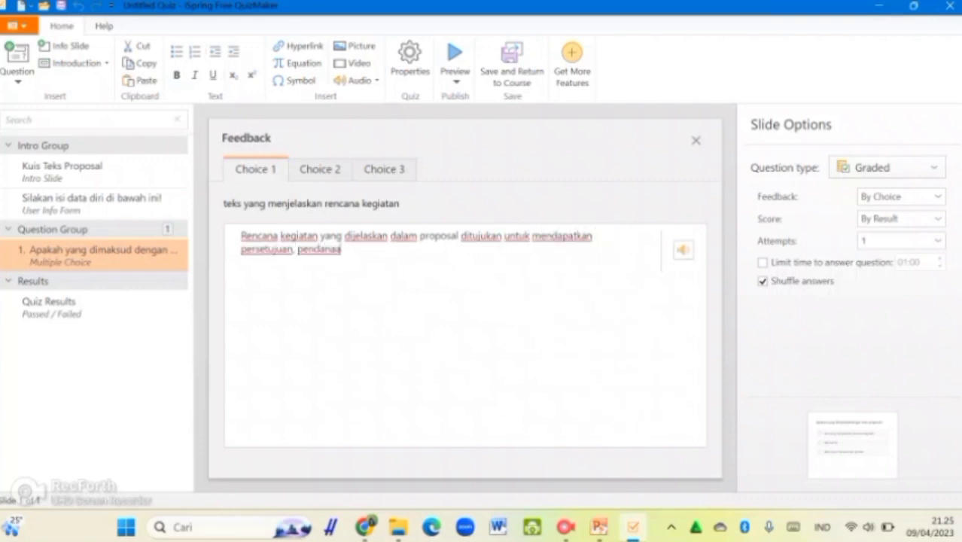
{"action": "type", "text": "n, dan lain-lain."}
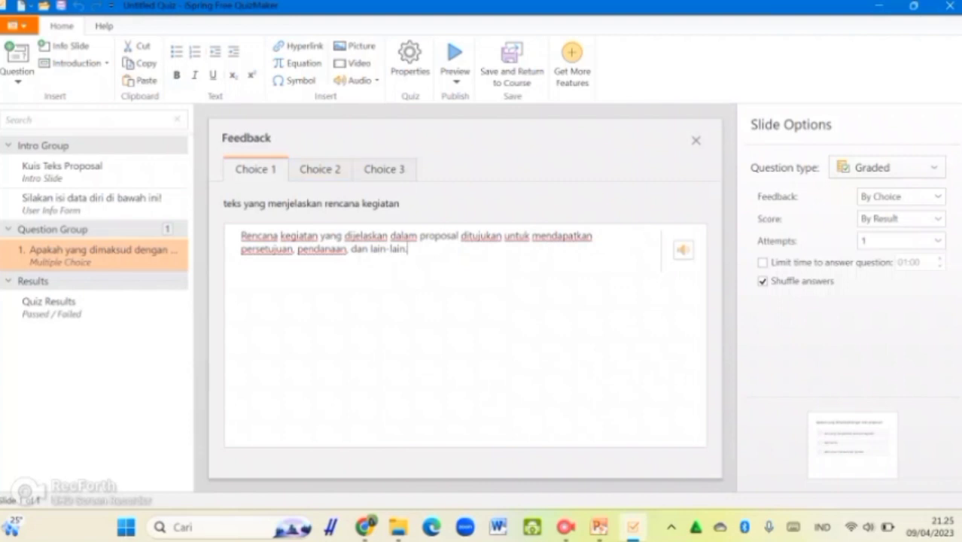
{"action": "key", "text": "shift+Home"}
{"action": "key", "text": "shift+Up"}
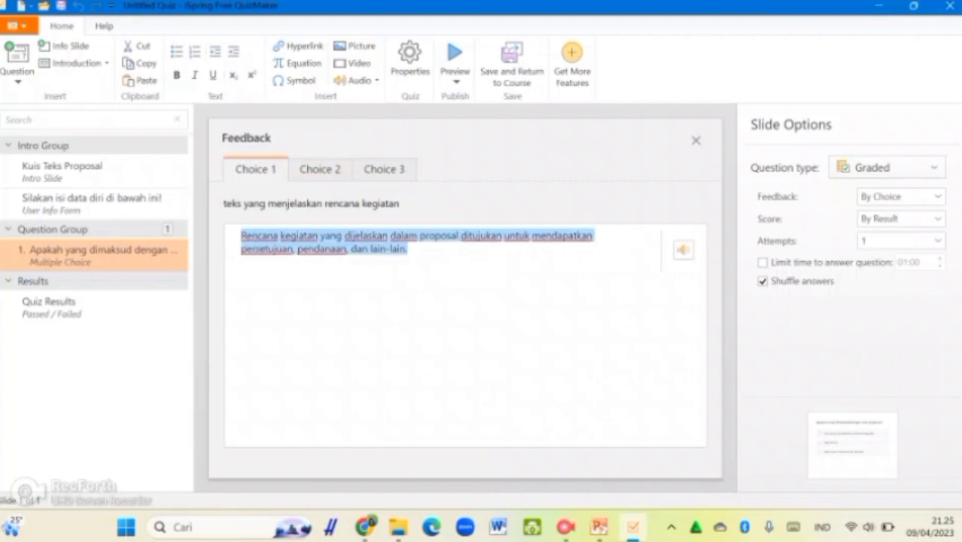
{"action": "left_click", "coordinate": [452, 324]}
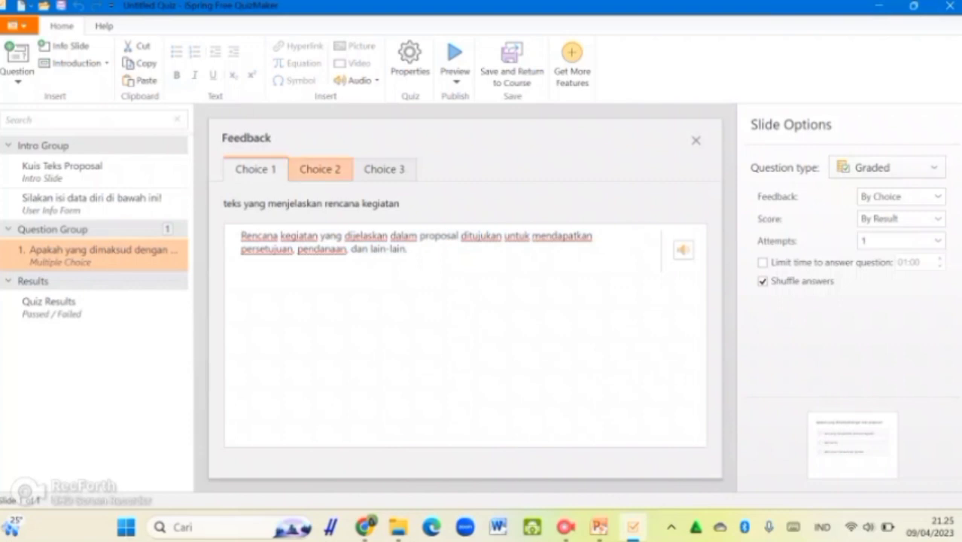
Write the Choice 2 feedback 'teks berita adalah teks yang ...', check the choices, and close
{"action": "left_click", "coordinate": [320, 169]}
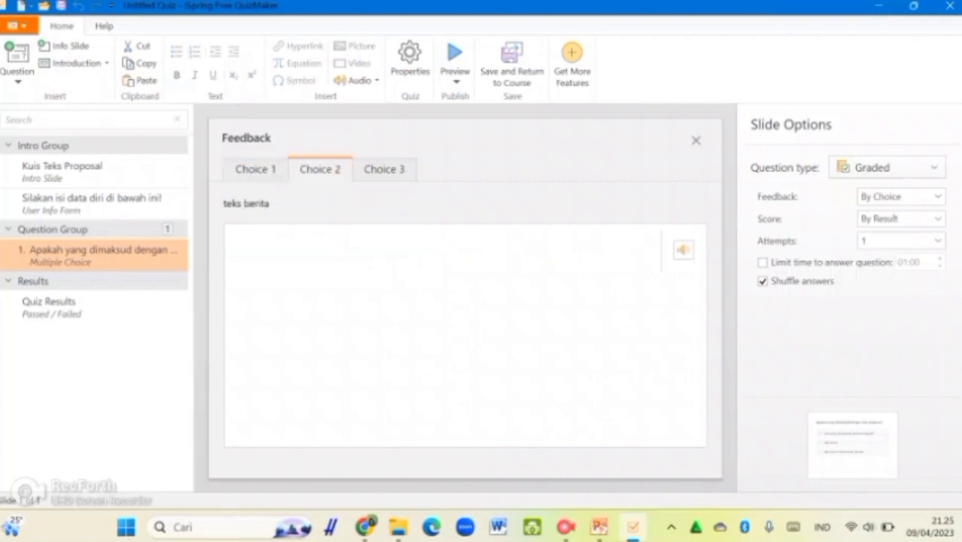
{"action": "left_click", "coordinate": [243, 235]}
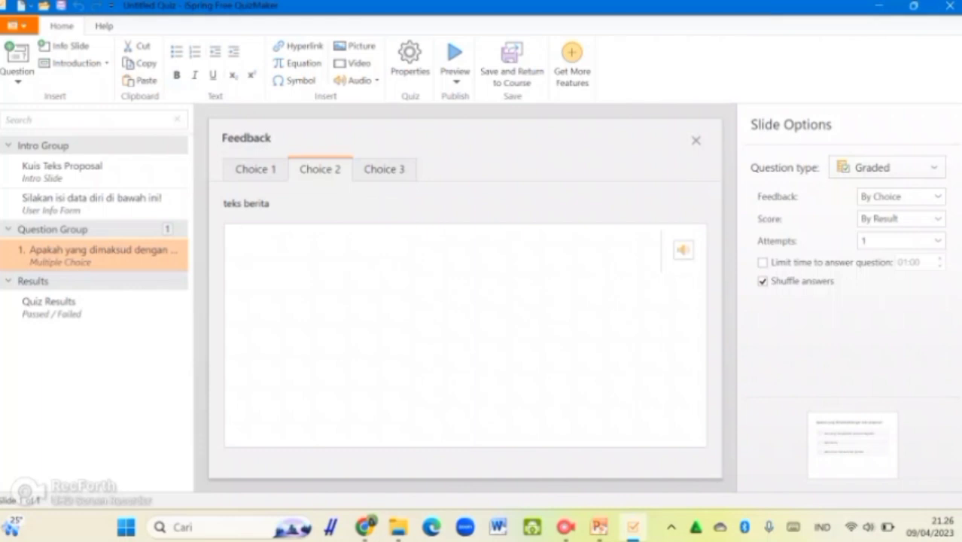
{"action": "type", "text": "teks berita adal"}
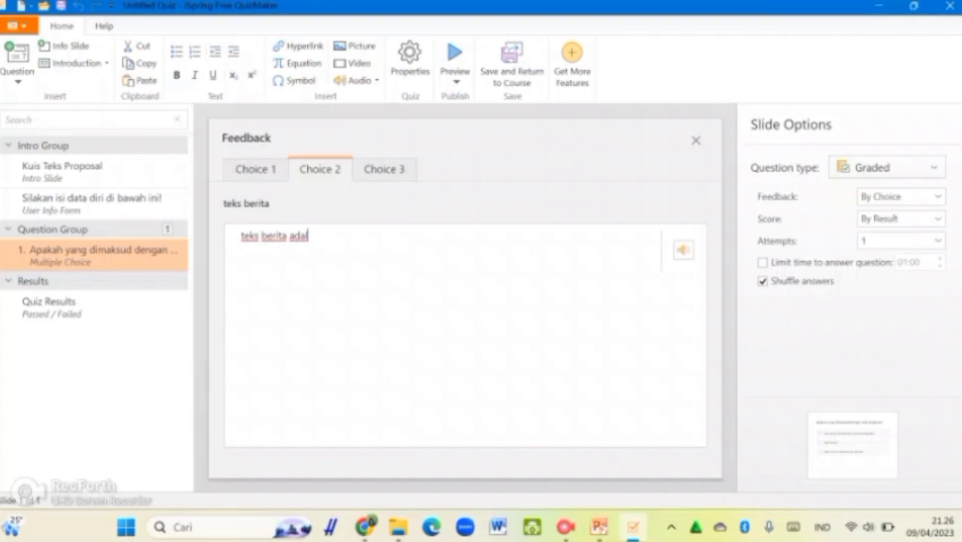
{"action": "type", "text": "ah teks yang ..."}
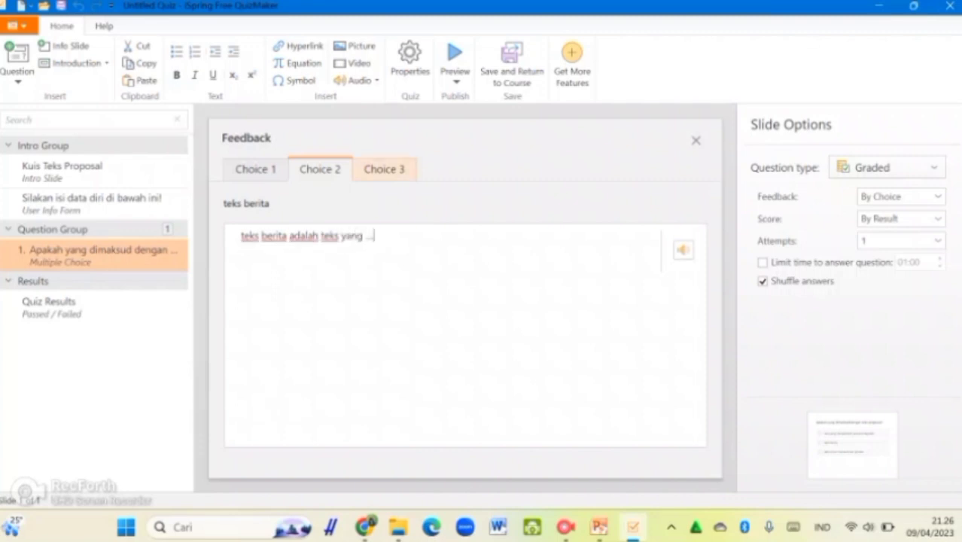
{"action": "left_click", "coordinate": [384, 169]}
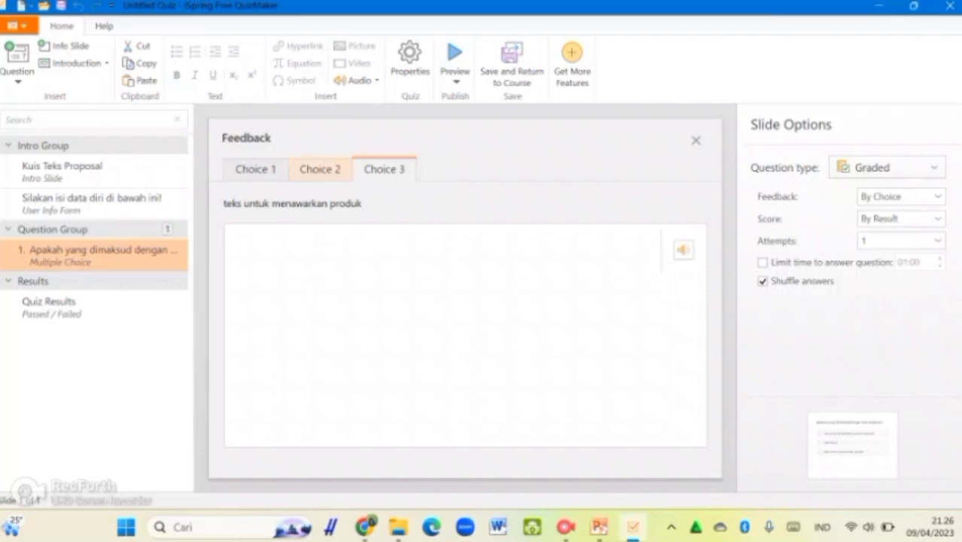
{"action": "left_click", "coordinate": [320, 168]}
{"action": "left_click", "coordinate": [255, 168]}
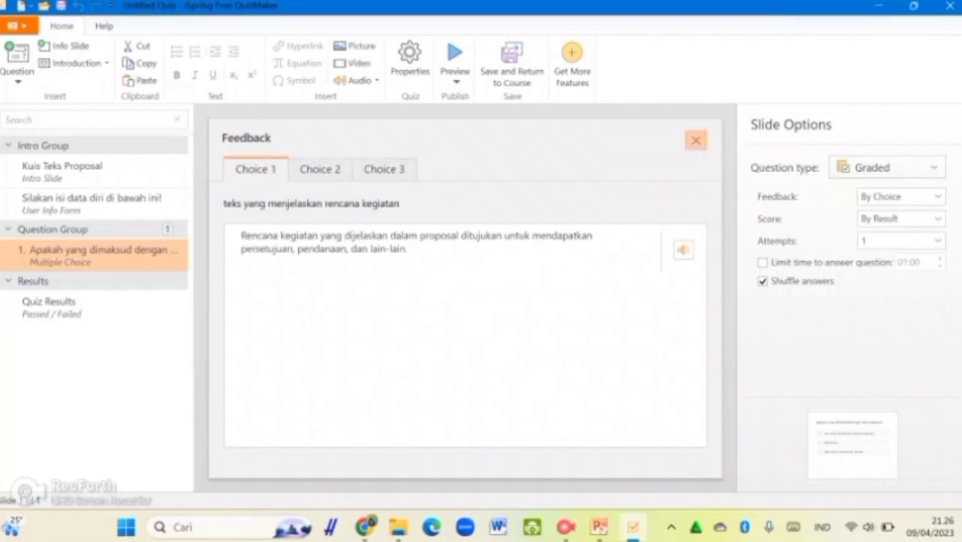
{"action": "left_click", "coordinate": [696, 140]}
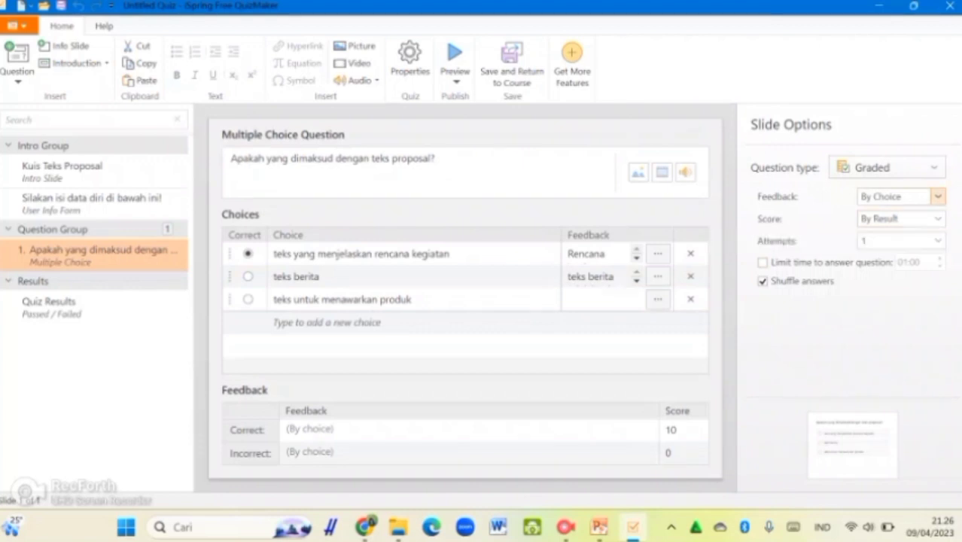
Set question 1 feedback to By Result, keeping scoring By Result and 1 attempt
{"action": "left_click", "coordinate": [938, 196]}
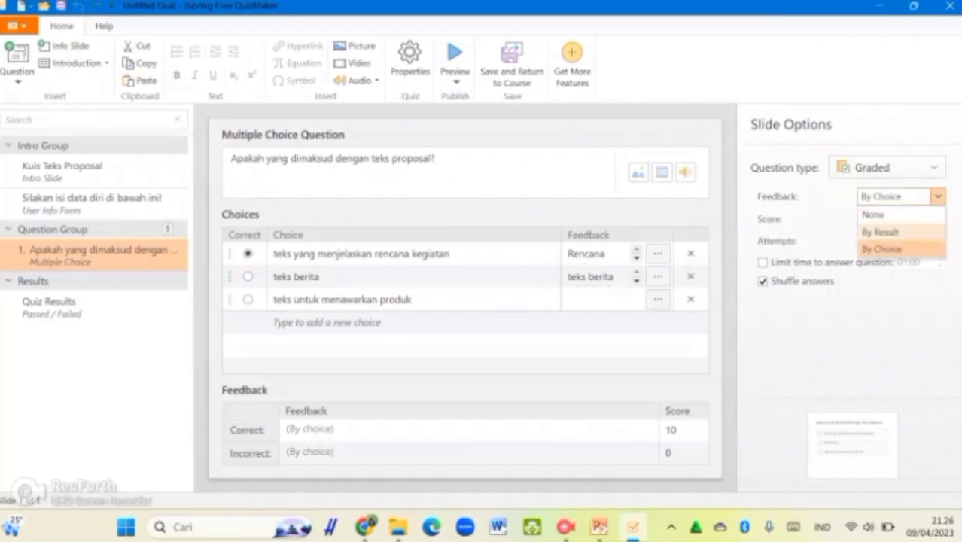
{"action": "left_click", "coordinate": [881, 232]}
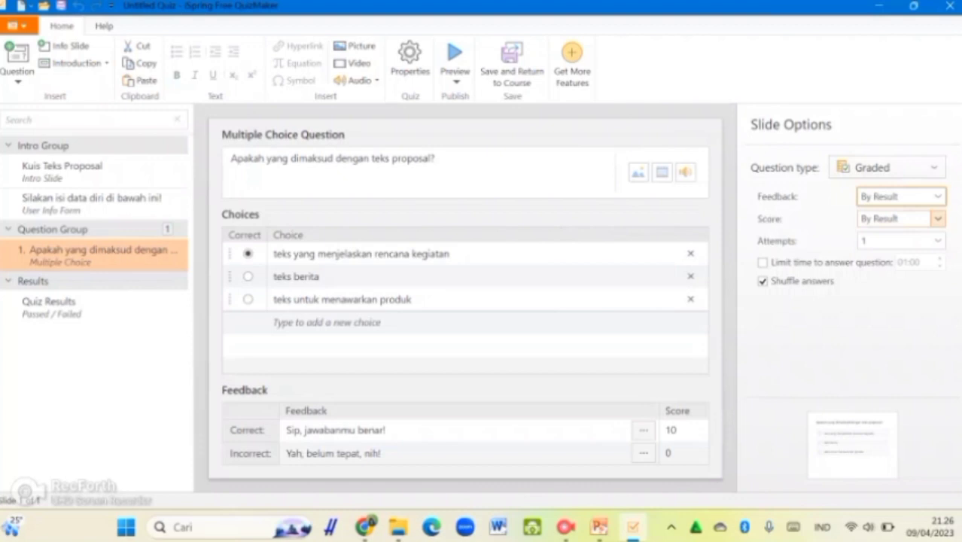
{"action": "left_click", "coordinate": [938, 218]}
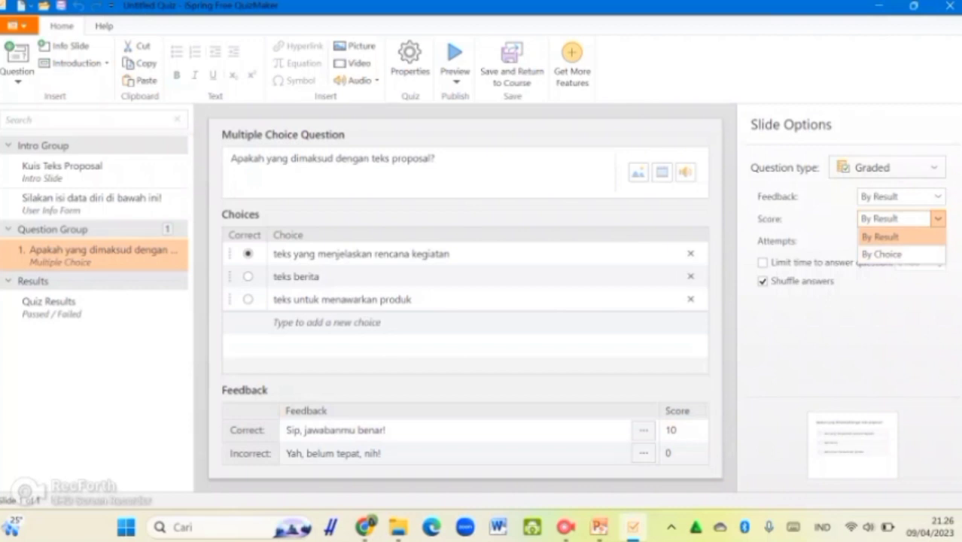
{"action": "left_click", "coordinate": [891, 237]}
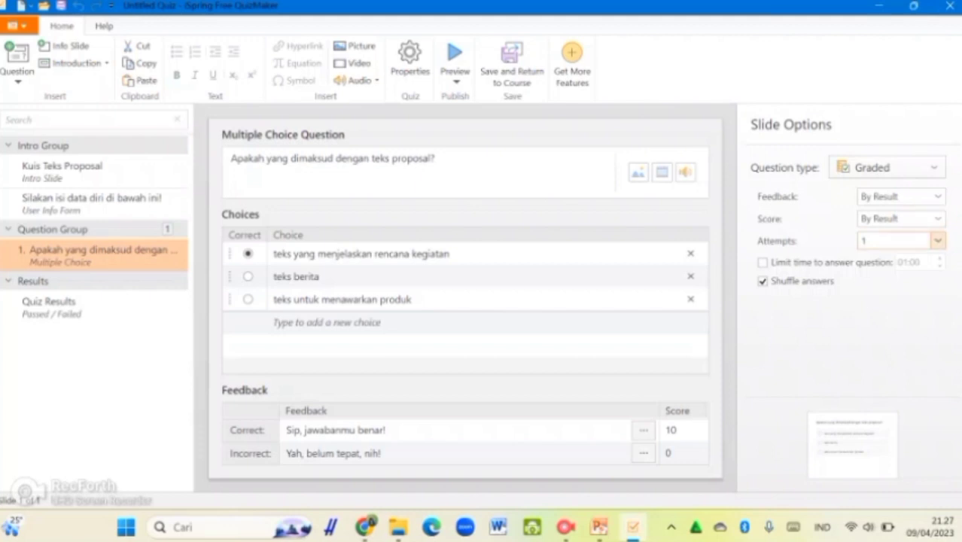
{"action": "left_click", "coordinate": [937, 240]}
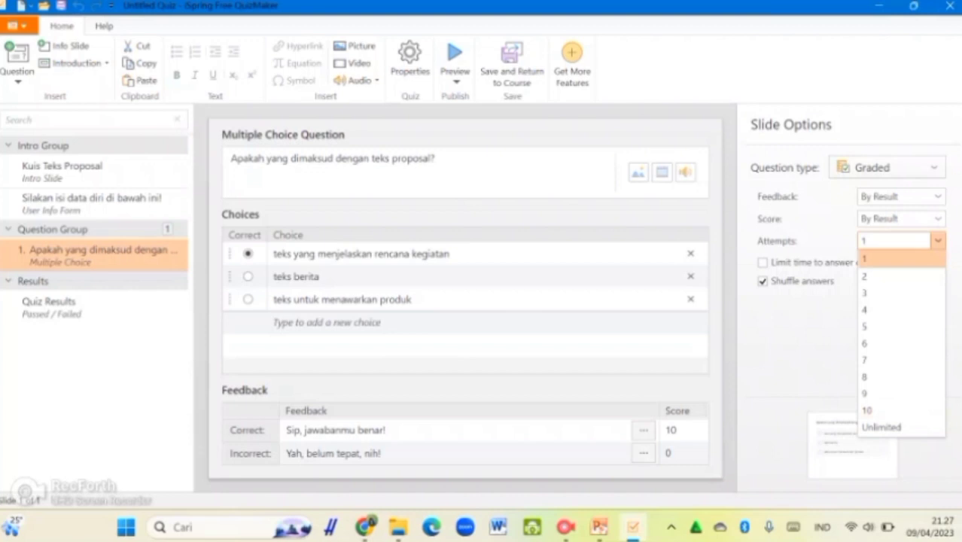
{"action": "left_click", "coordinate": [892, 259]}
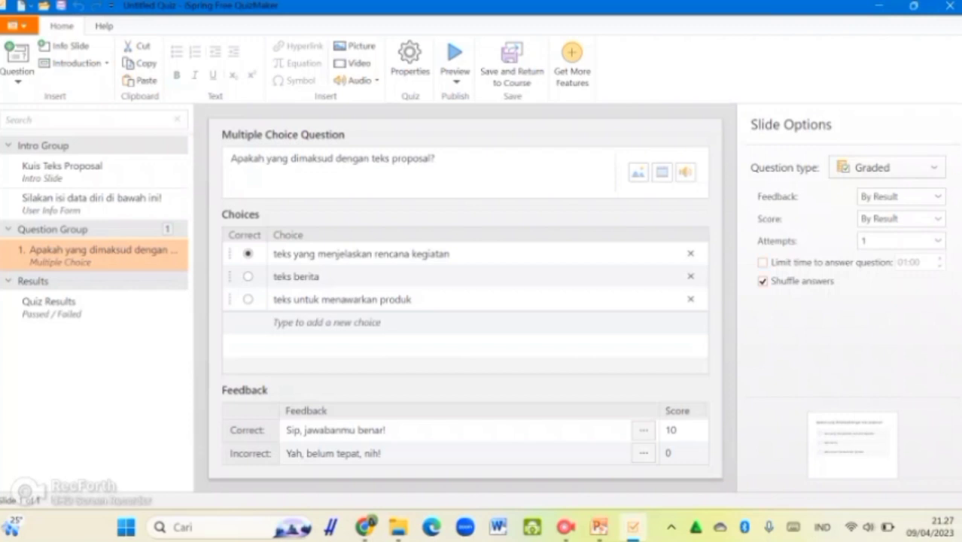
Limit the time to answer question 1 to 01:00, then go to the Quiz Results slide
{"action": "left_click", "coordinate": [763, 262]}
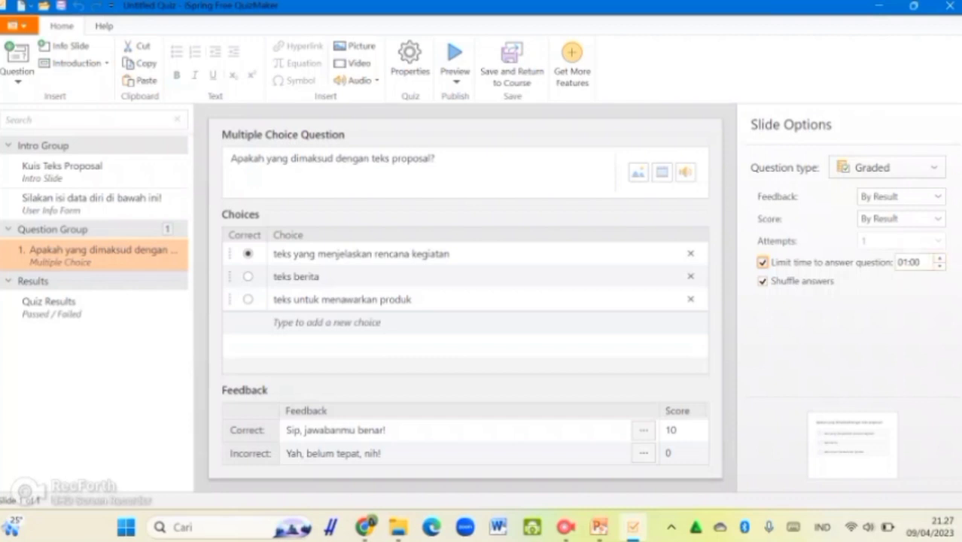
{"action": "left_click", "coordinate": [940, 258]}
{"action": "left_click", "coordinate": [940, 267]}
{"action": "left_click", "coordinate": [940, 266]}
{"action": "left_click", "coordinate": [940, 259]}
{"action": "left_click", "coordinate": [939, 258]}
{"action": "left_click", "coordinate": [940, 258]}
{"action": "left_click", "coordinate": [939, 266]}
{"action": "left_click", "coordinate": [939, 267]}
{"action": "left_click", "coordinate": [94, 307]}
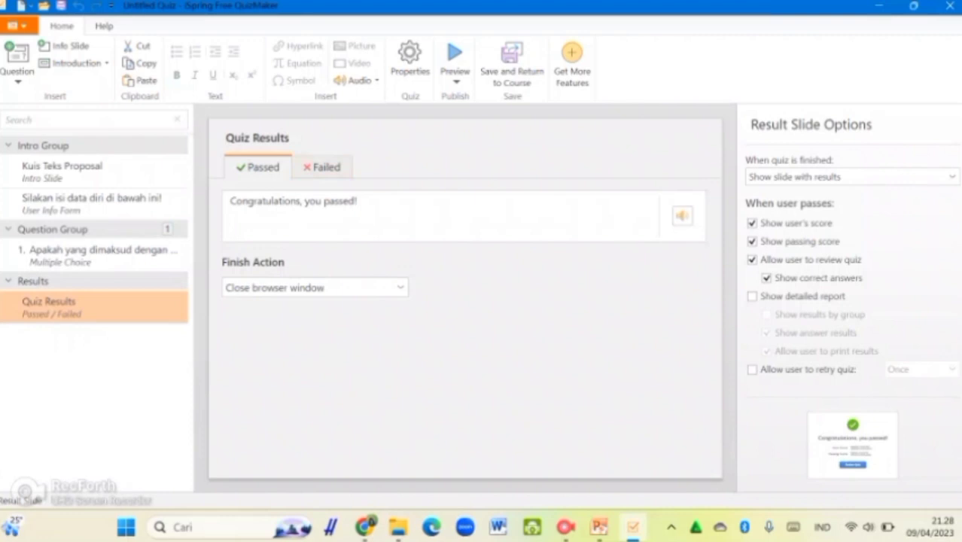
Replace the Passed message with 'Selamat, kamu sudah menguasai materi teks proposal dengan sangat baik!'
{"action": "left_click", "coordinate": [358, 202]}
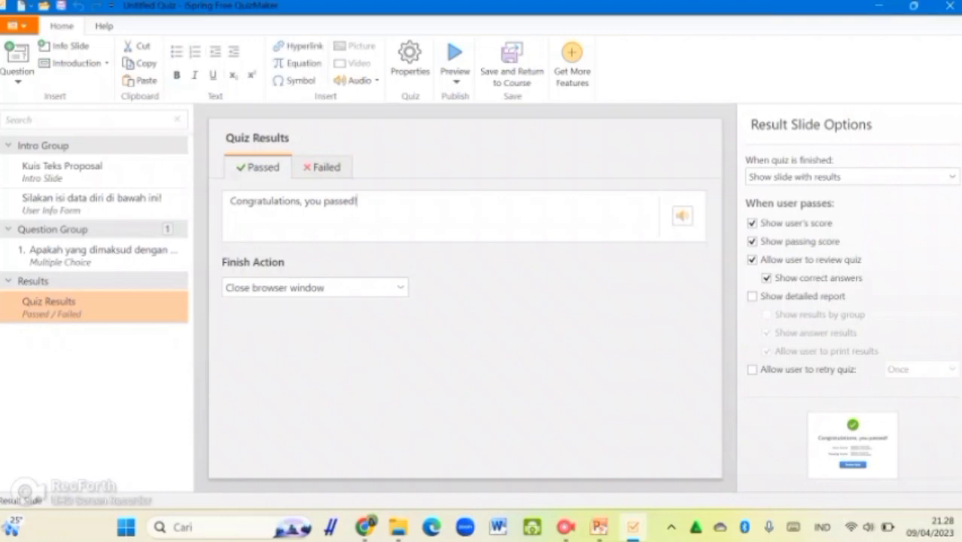
{"action": "key", "text": "ctrl+a"}
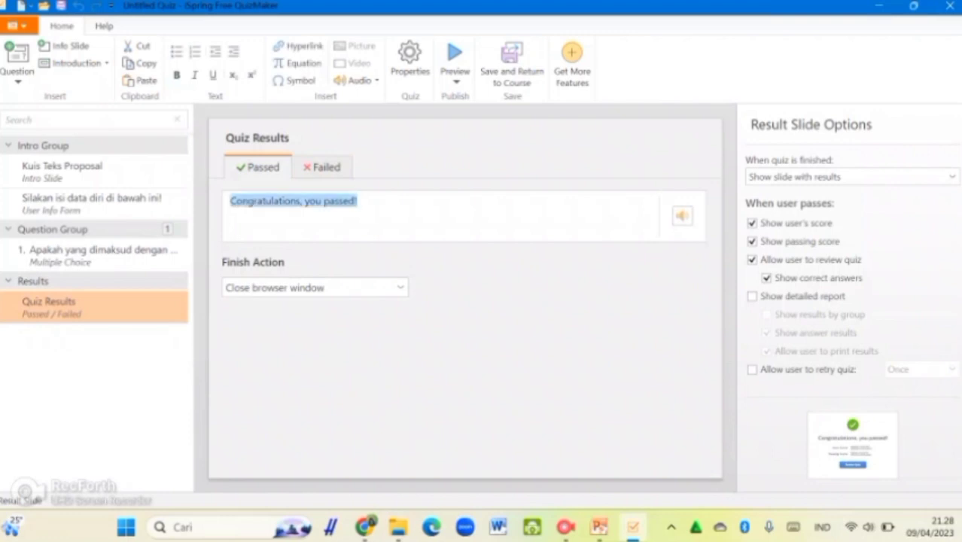
{"action": "type", "text": "Selamat"}
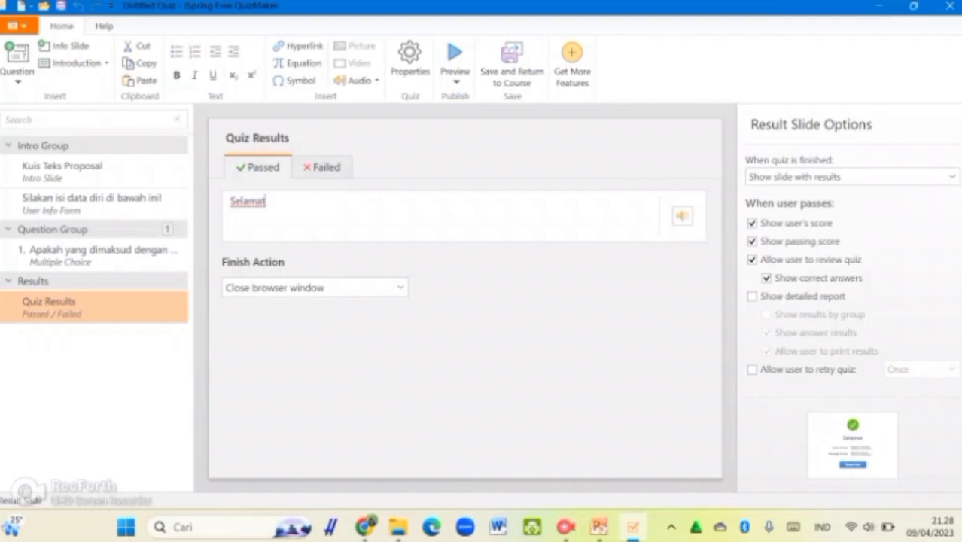
{"action": "type", "text": ", kamu sudah"}
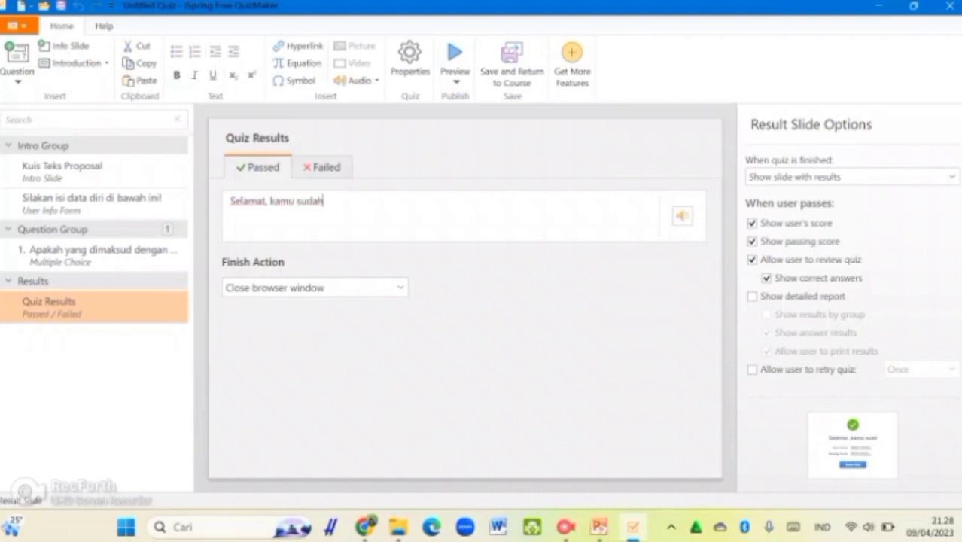
{"action": "type", "text": " menguasai mat"}
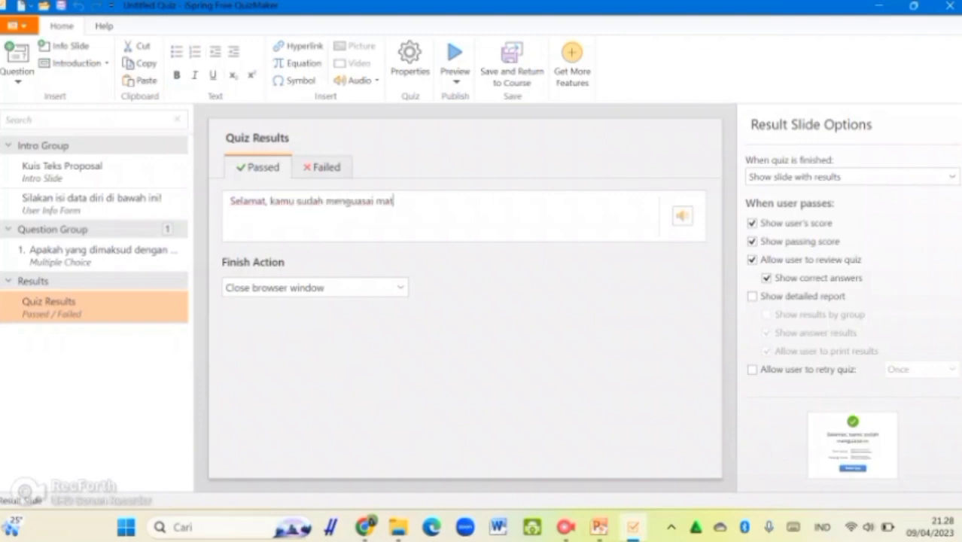
{"action": "type", "text": "eri teks propos"}
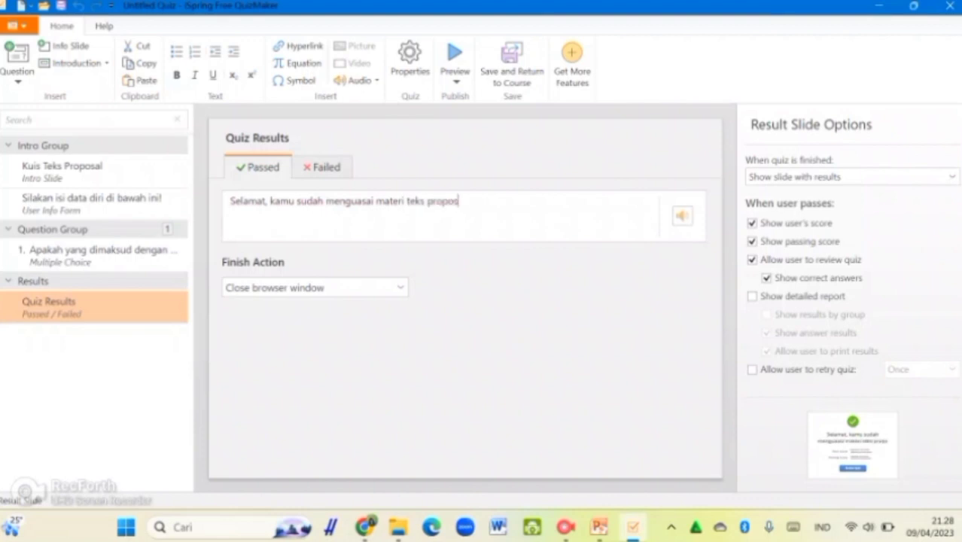
{"action": "type", "text": "al denga"}
{"action": "key", "text": "BackSpace"}
{"action": "key", "text": "BackSpace"}
{"action": "key", "text": "BackSpace"}
{"action": "key", "text": "BackSpace"}
{"action": "type", "text": "enga"}
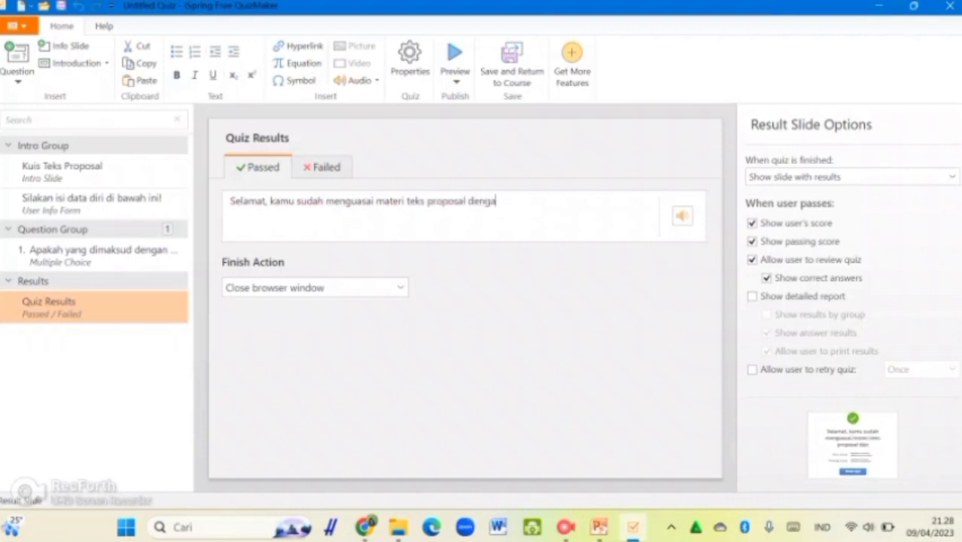
{"action": "type", "text": "n sangat baik!"}
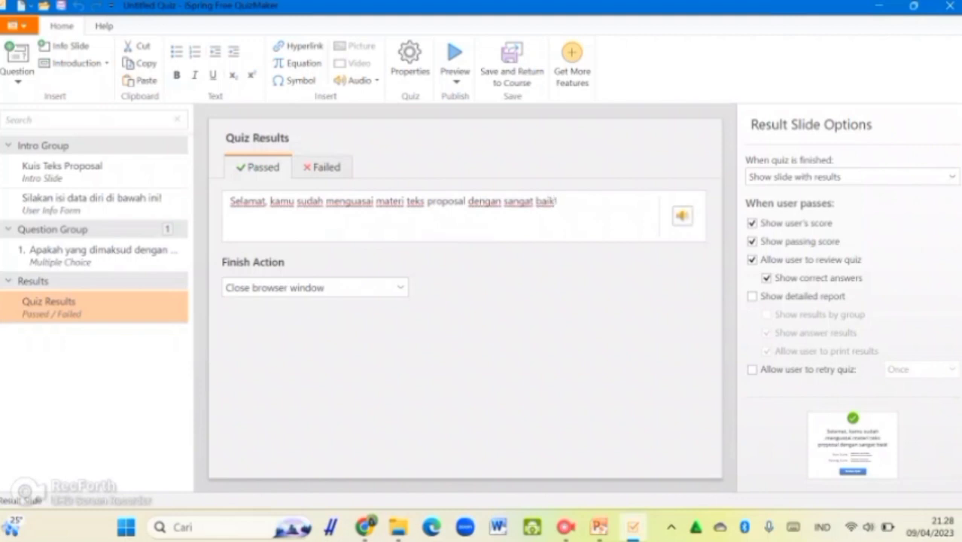
{"action": "left_click", "coordinate": [322, 166]}
Replace the Failed message 'You did not pass.' with 'Semangat belajar! Kamu pasti bisa'
{"action": "left_click_drag", "start_coordinate": [307, 202], "coordinate": [229, 201]}
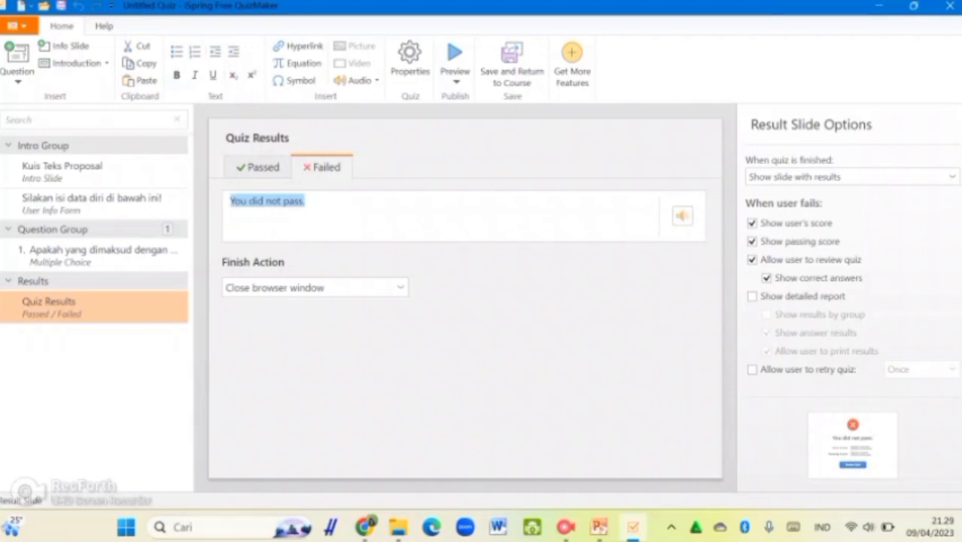
{"action": "type", "text": "Seman"}
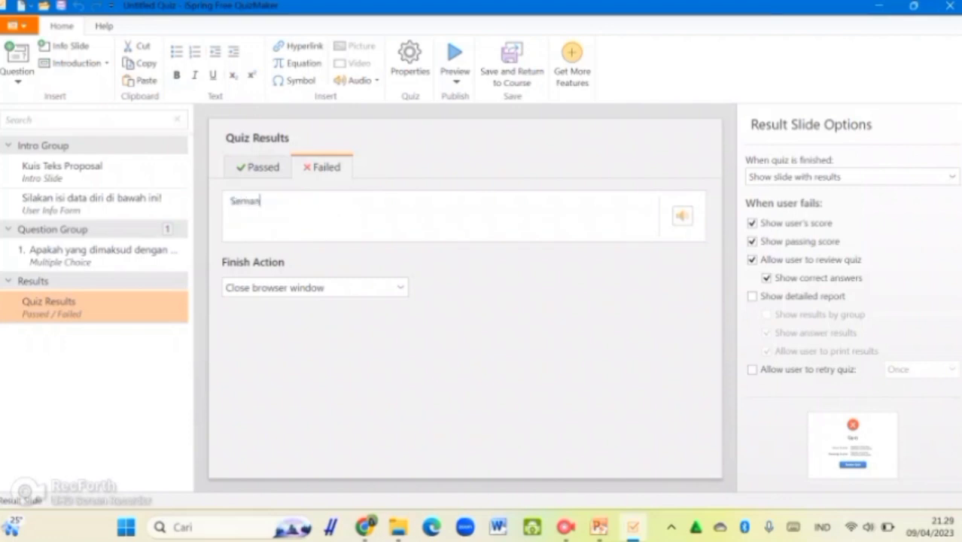
{"action": "type", "text": "gat belajar"}
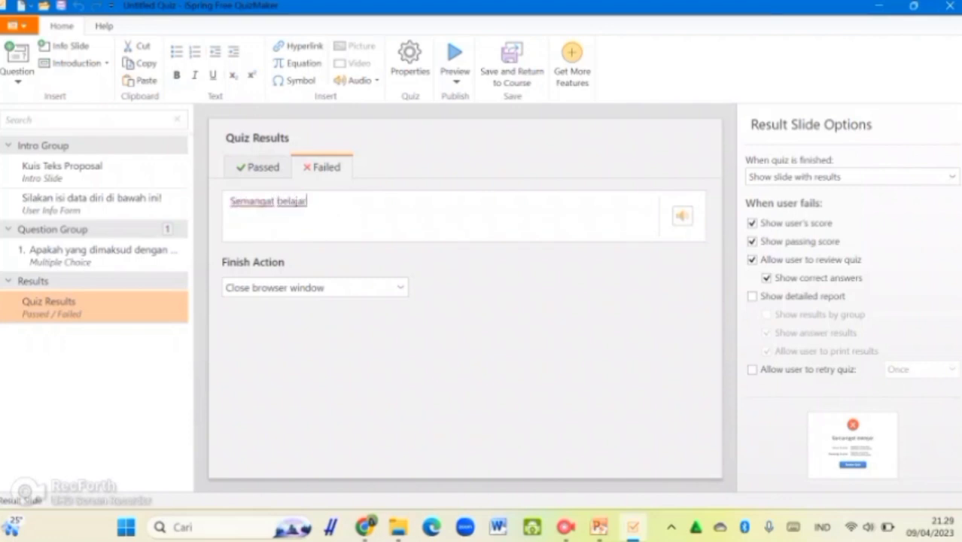
{"action": "type", "text": "! Kamu p"}
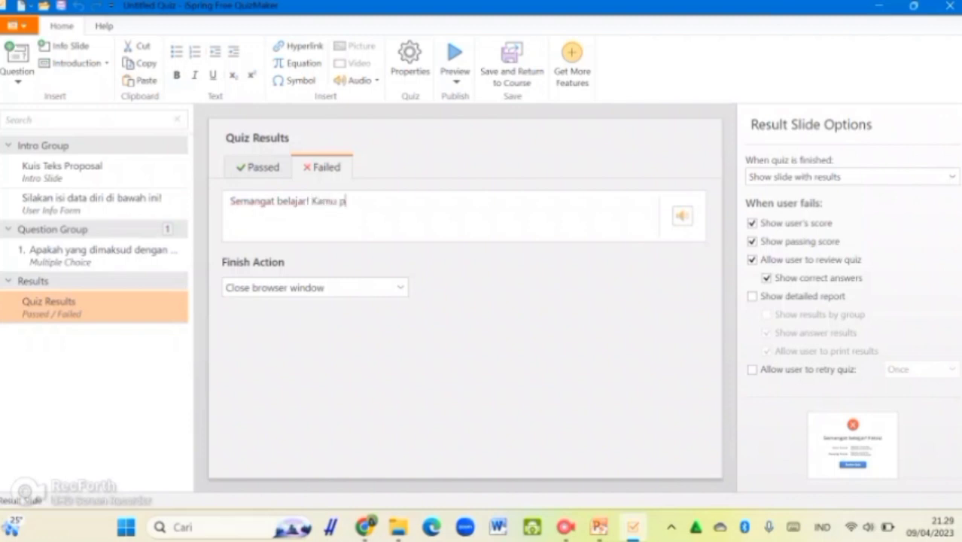
{"action": "type", "text": "asti bisa"}
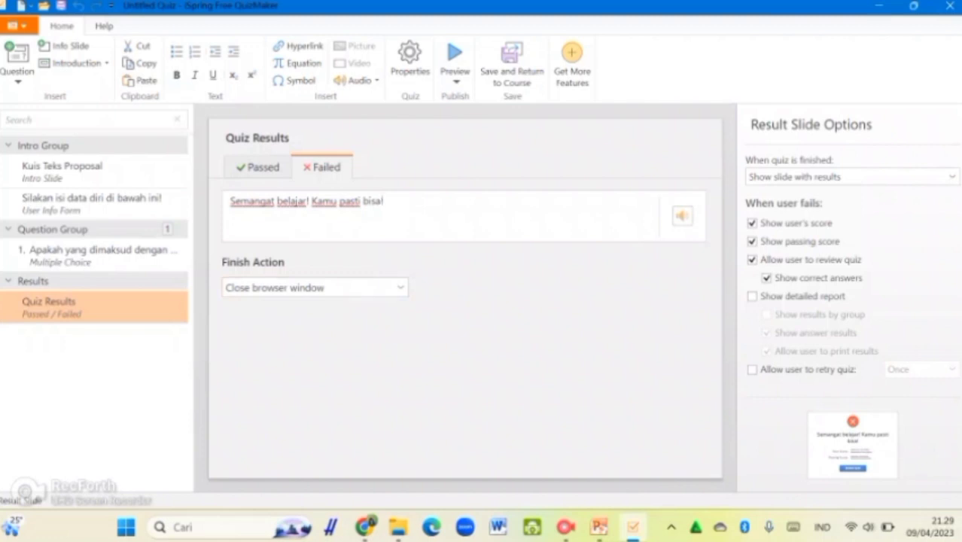
{"action": "left_click", "coordinate": [258, 166]}
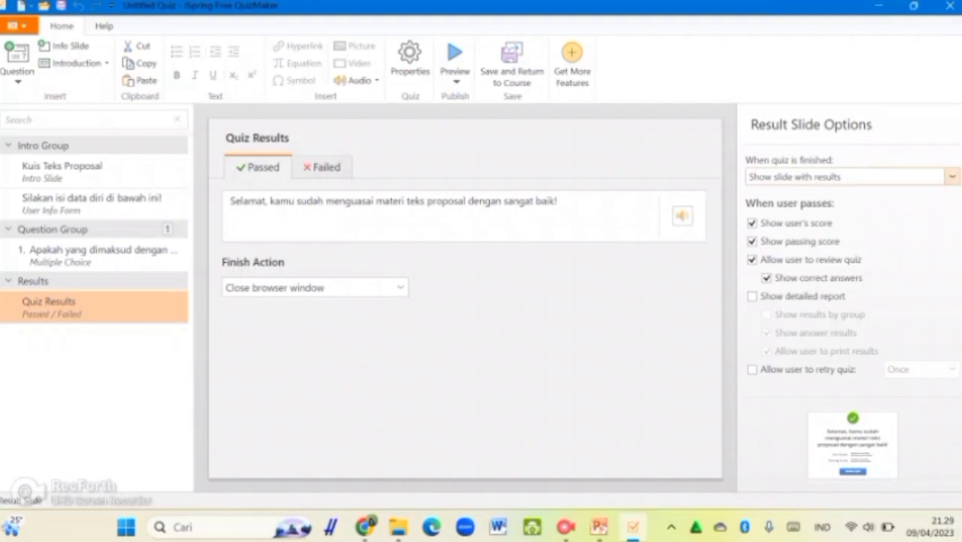
Set 'When quiz is finished' to 'Show slide with results' after trying the other options
{"action": "left_click", "coordinate": [952, 177]}
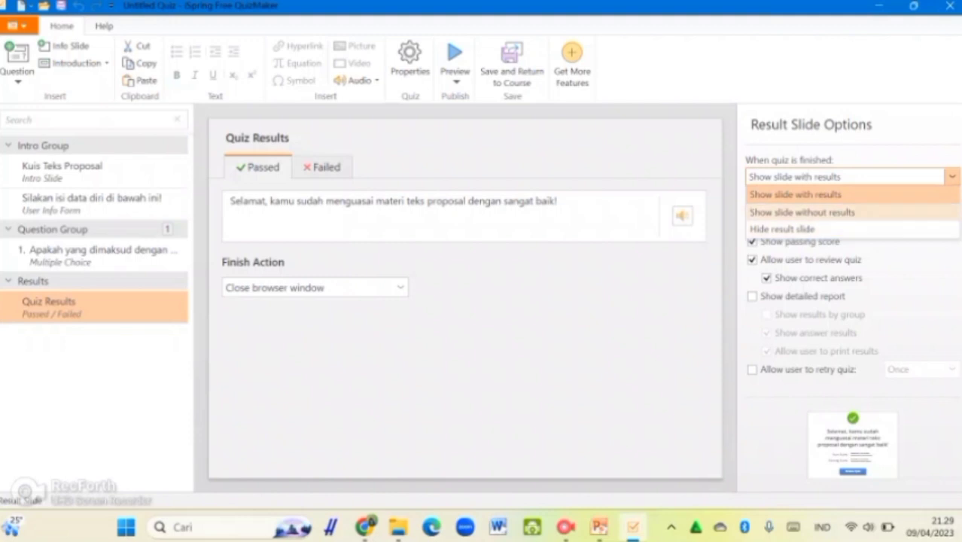
{"action": "left_click", "coordinate": [802, 213]}
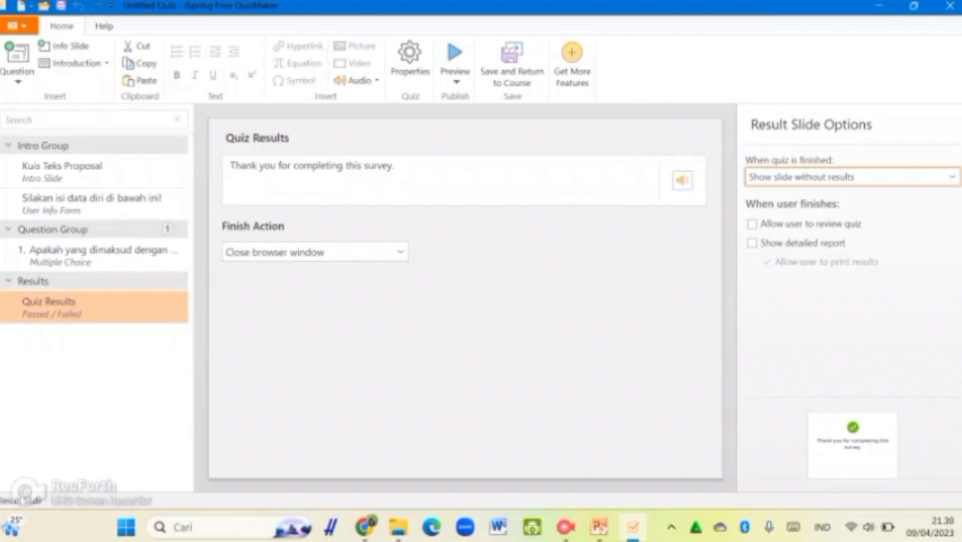
{"action": "left_click", "coordinate": [394, 167]}
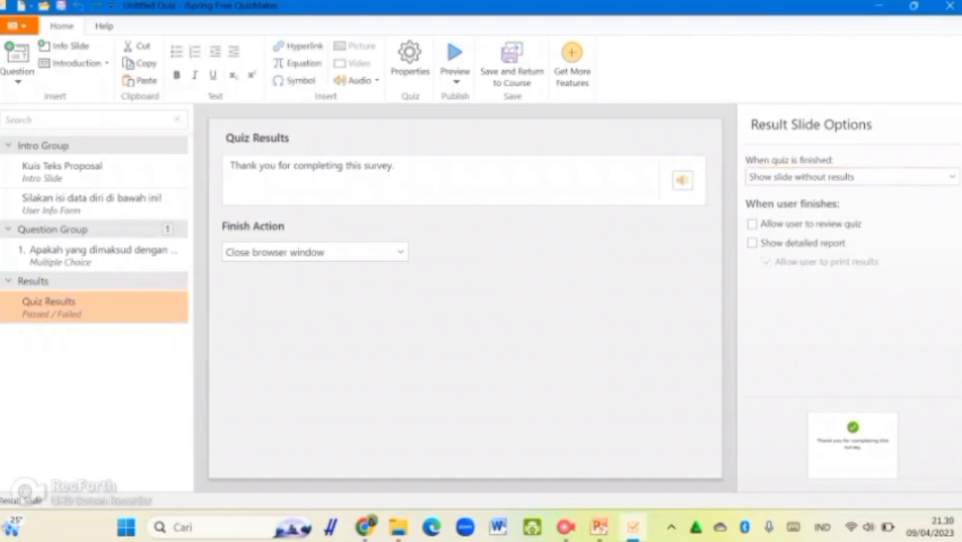
{"action": "left_click", "coordinate": [952, 176]}
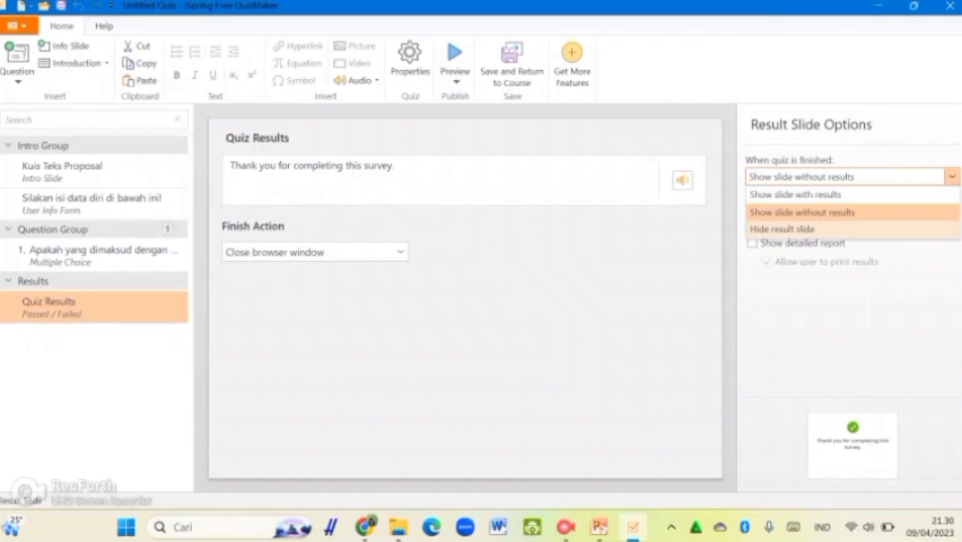
{"action": "left_click", "coordinate": [783, 230]}
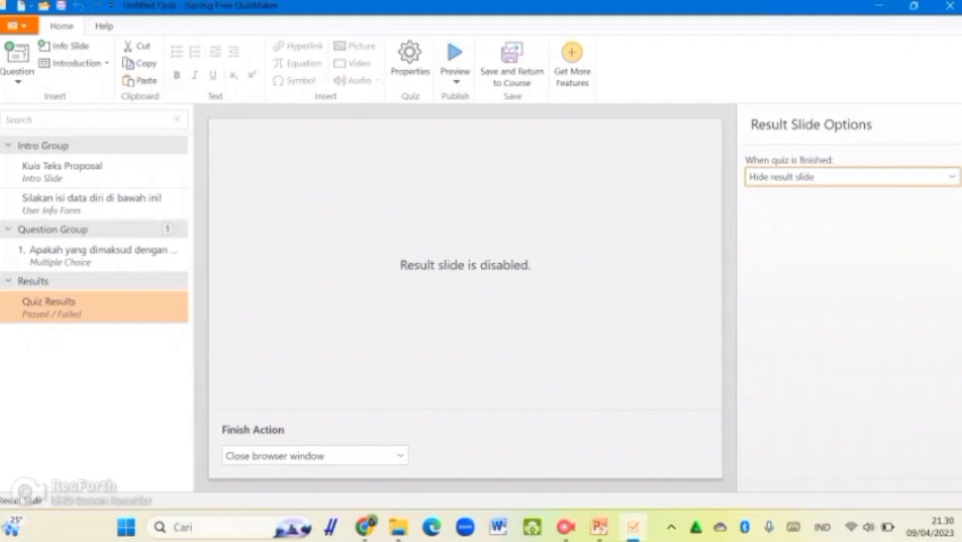
{"action": "left_click", "coordinate": [952, 176]}
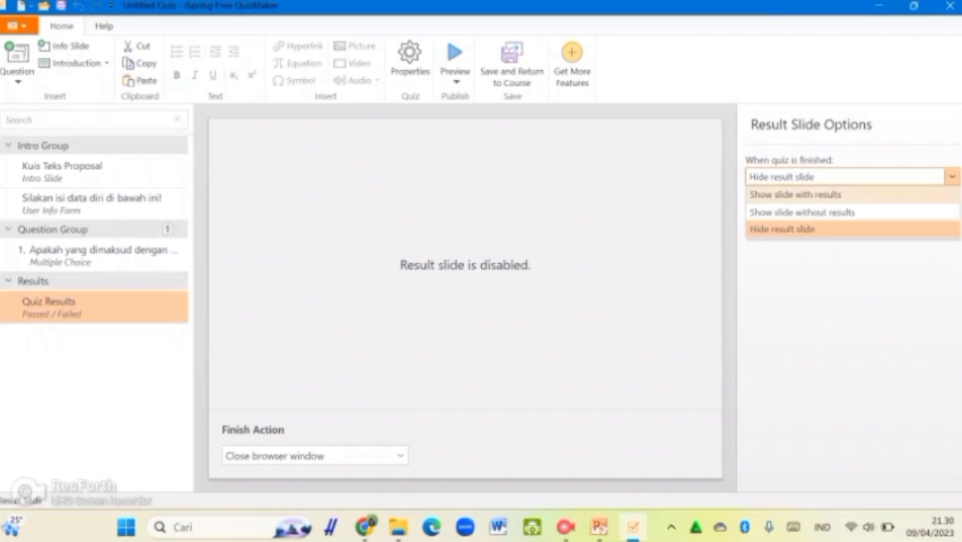
{"action": "left_click", "coordinate": [796, 194]}
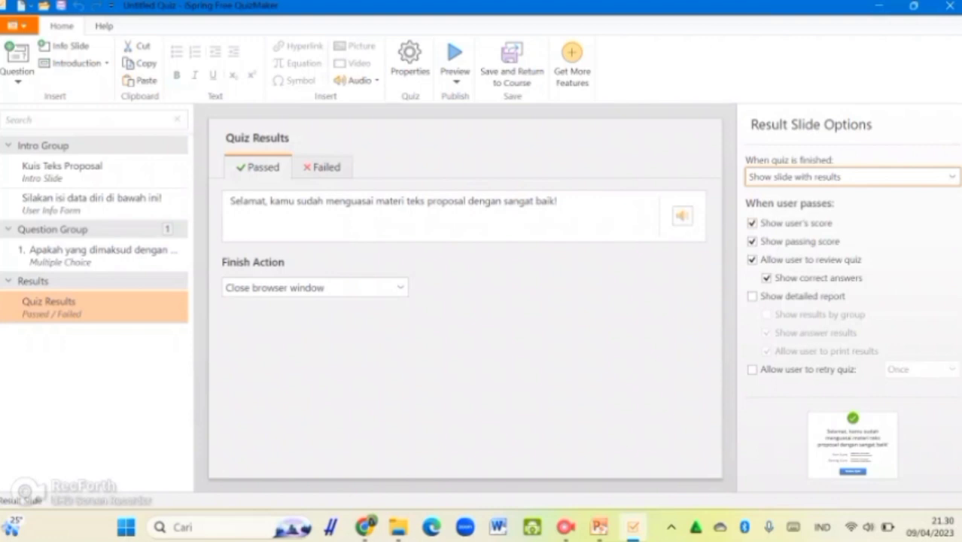
Keep 'Show user's score' enabled on the results slide
{"action": "left_click", "coordinate": [752, 224]}
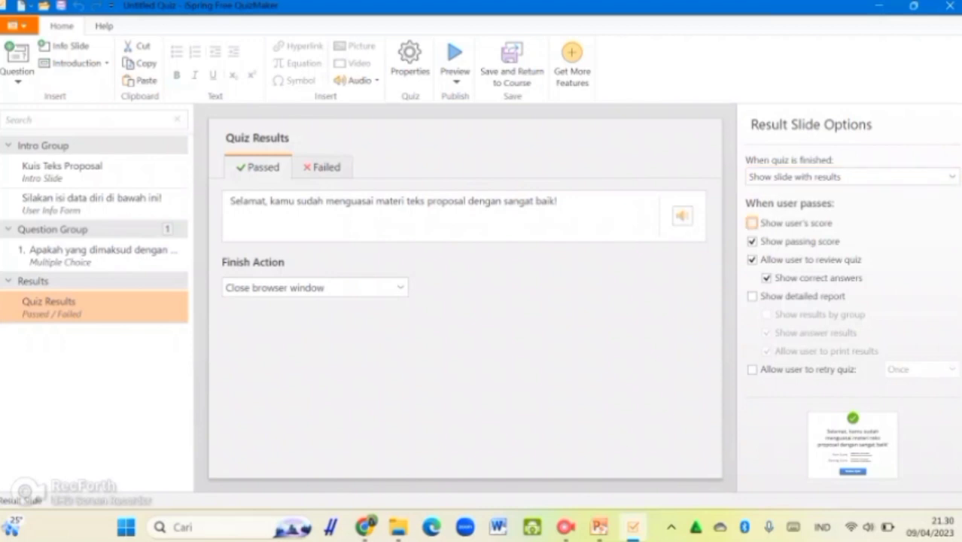
{"action": "left_click", "coordinate": [752, 223]}
{"action": "left_click", "coordinate": [752, 223]}
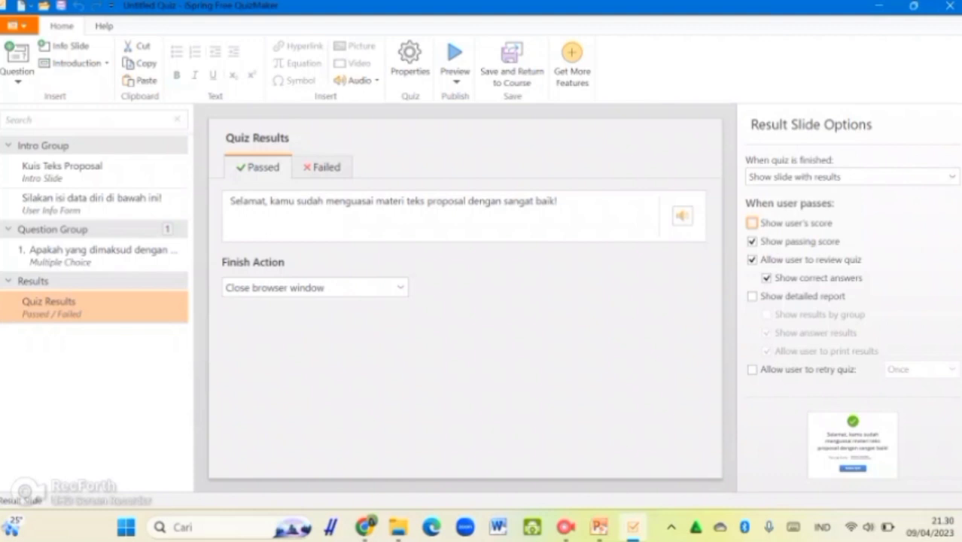
{"action": "left_click", "coordinate": [752, 224]}
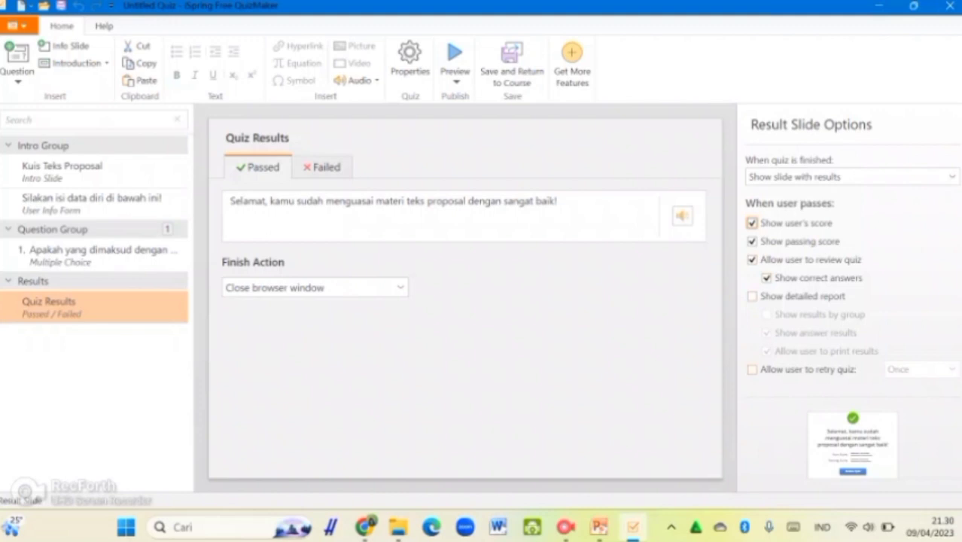
Allow the user to retry the quiz once, keeping the close-browser finish action
{"action": "left_click", "coordinate": [752, 370]}
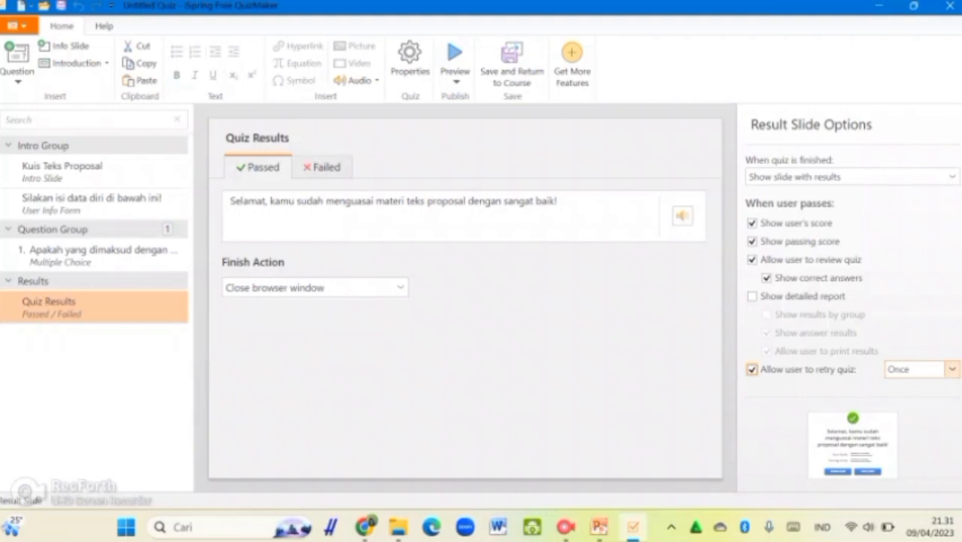
{"action": "left_click", "coordinate": [952, 370]}
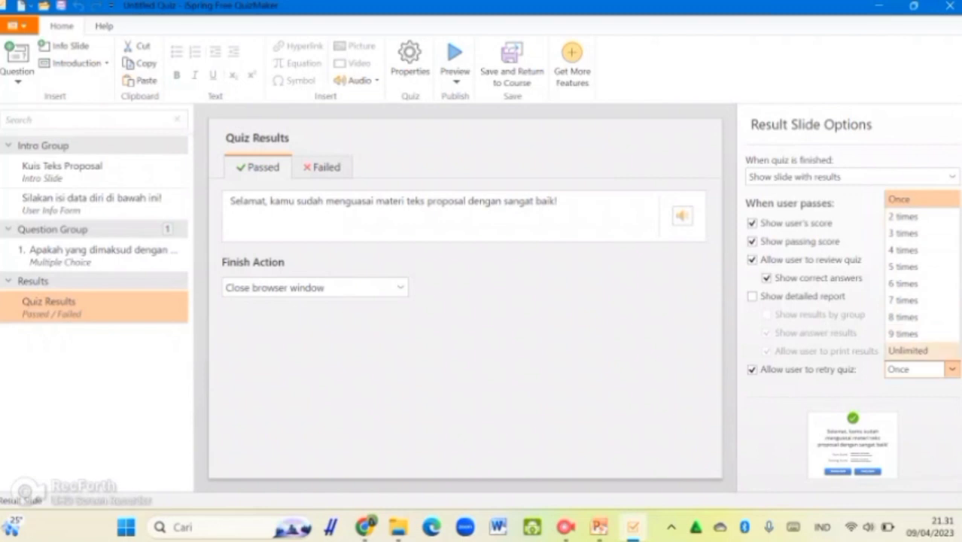
{"action": "left_click", "coordinate": [913, 200]}
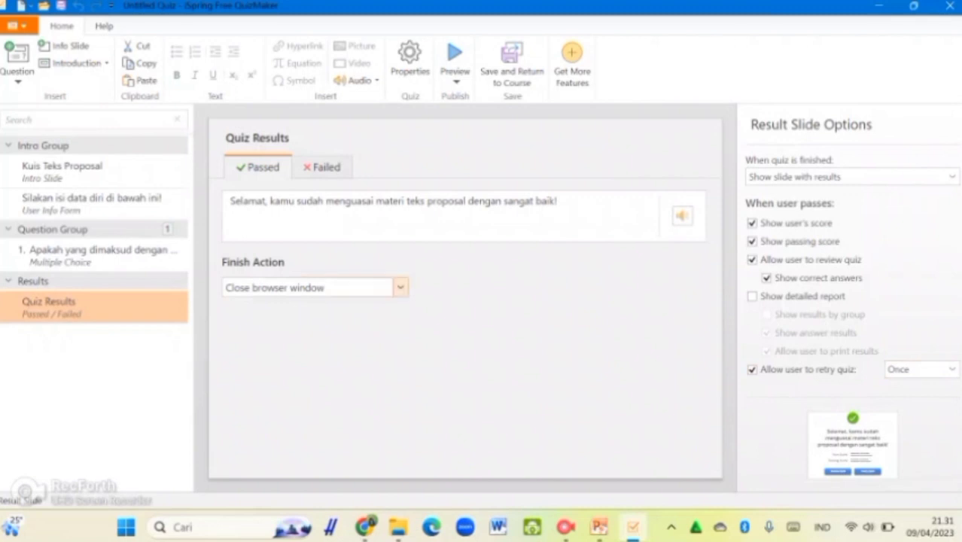
{"action": "left_click", "coordinate": [401, 287]}
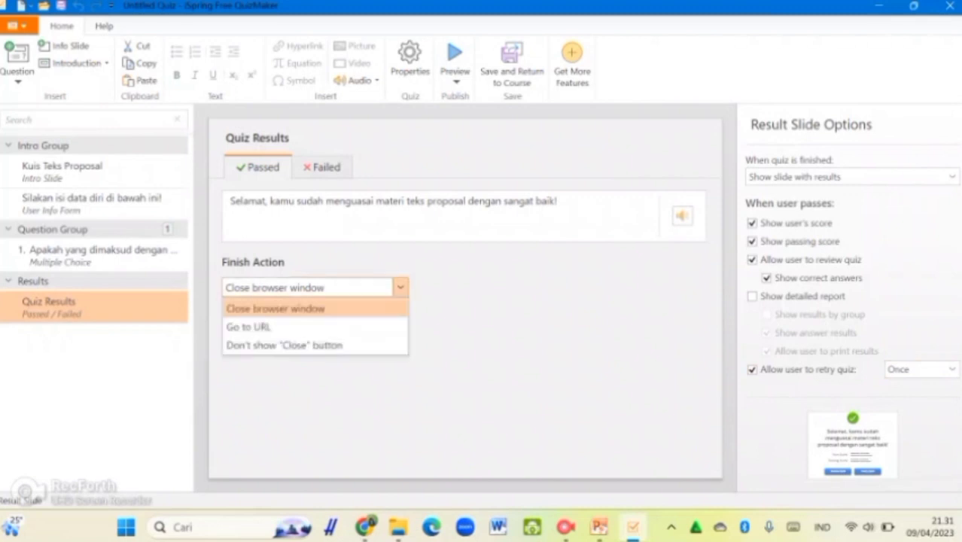
{"action": "left_click", "coordinate": [315, 309]}
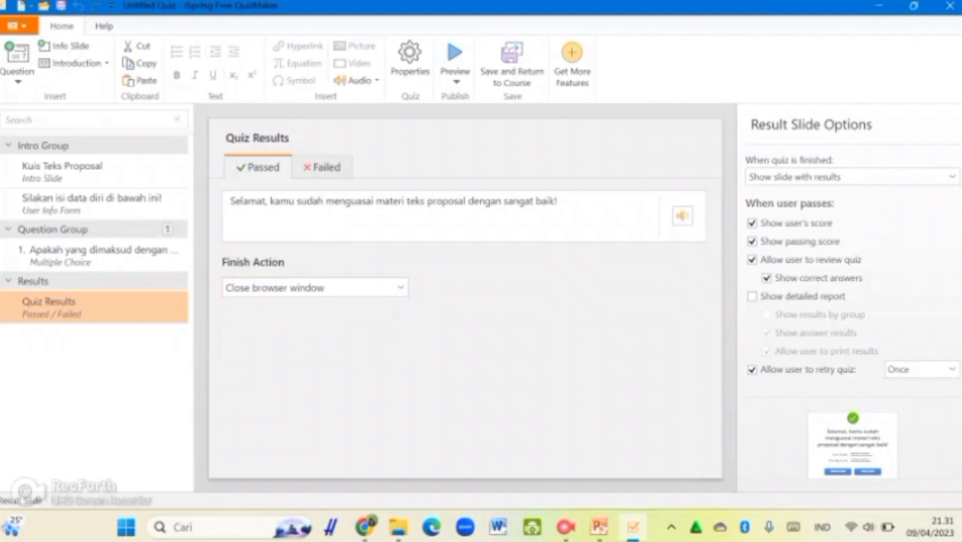
{"action": "left_click", "coordinate": [98, 255]}
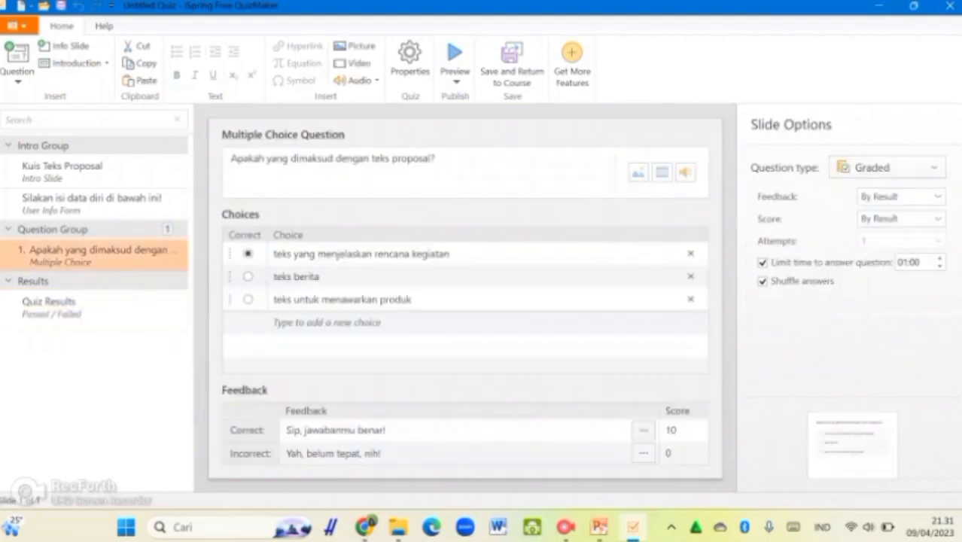
Preview the whole quiz from the 'Kuis Teks Proposal' intro slide in a maximized window
{"action": "left_click", "coordinate": [98, 172]}
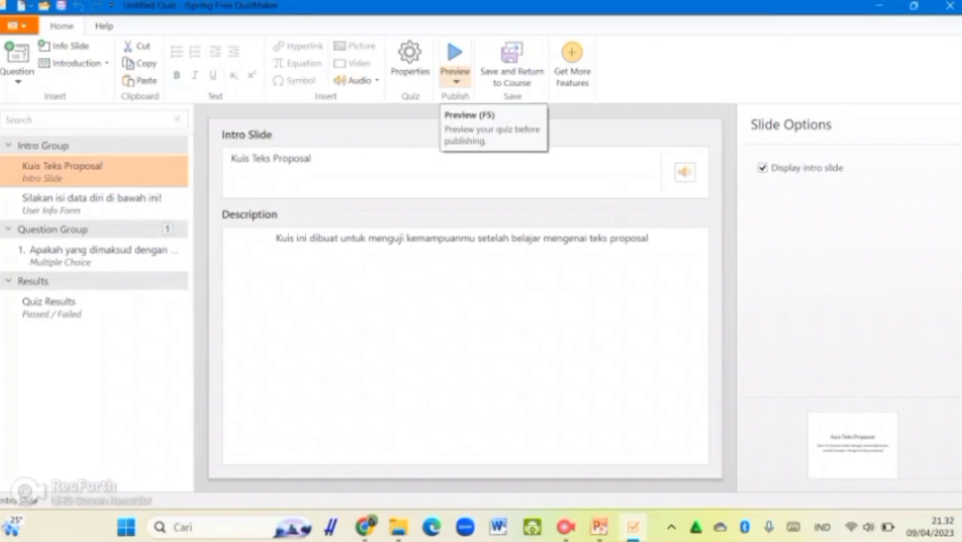
{"action": "left_click", "coordinate": [455, 53]}
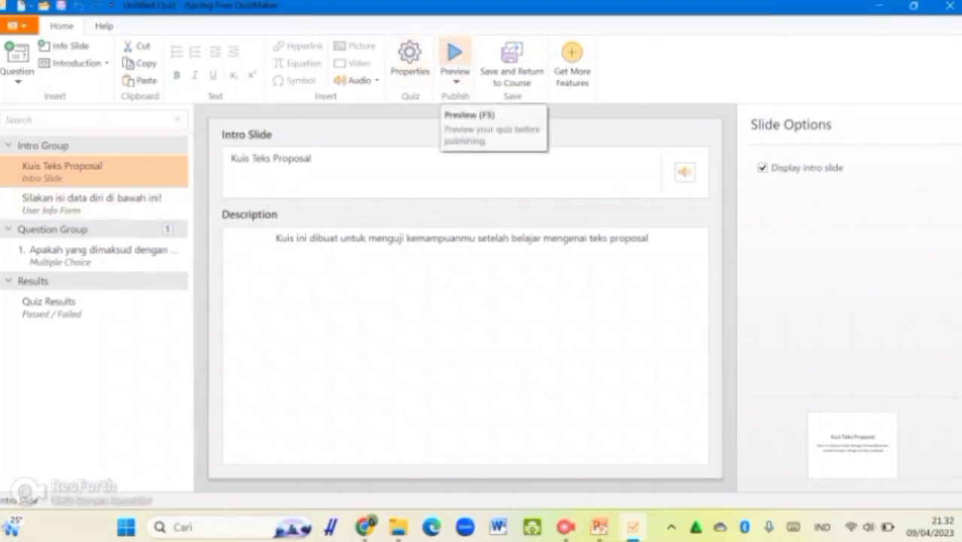
{"action": "left_click", "coordinate": [456, 79]}
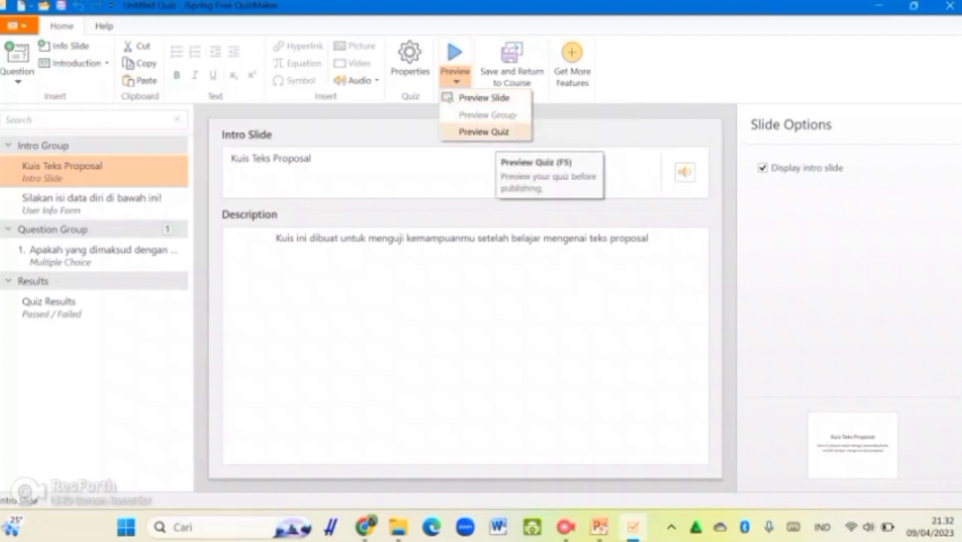
{"action": "left_click", "coordinate": [483, 131]}
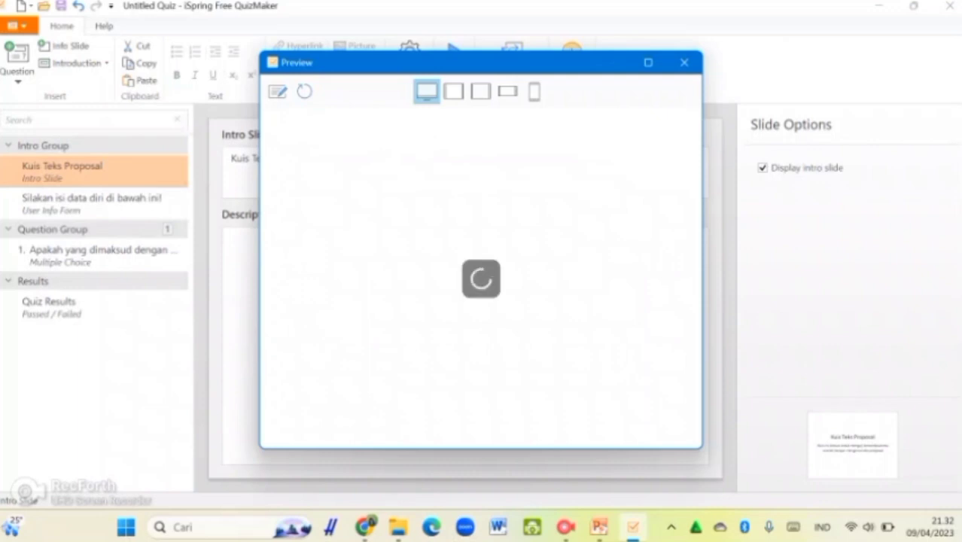
{"action": "left_click", "coordinate": [649, 62]}
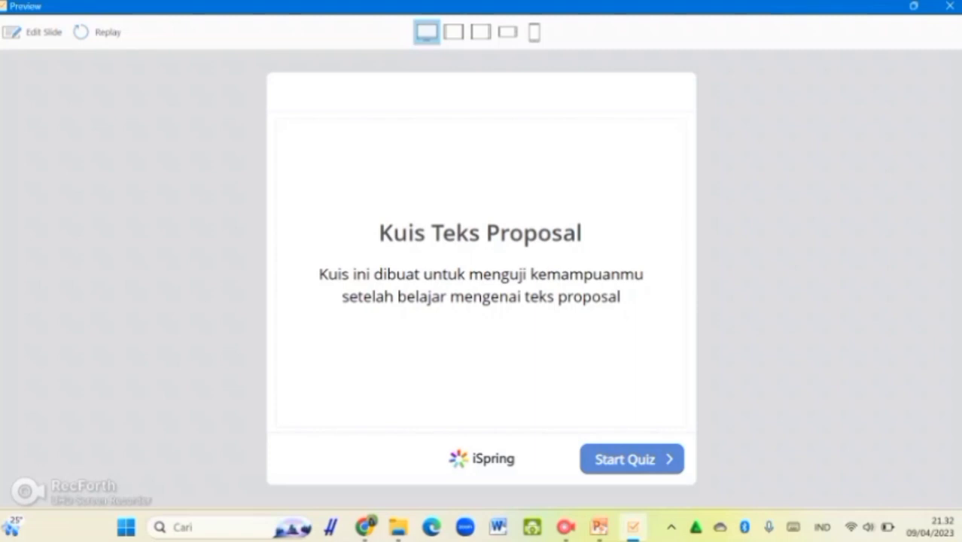
Start the preview quiz, enter the participant's name and attendance number, and submit
{"action": "left_click", "coordinate": [632, 459]}
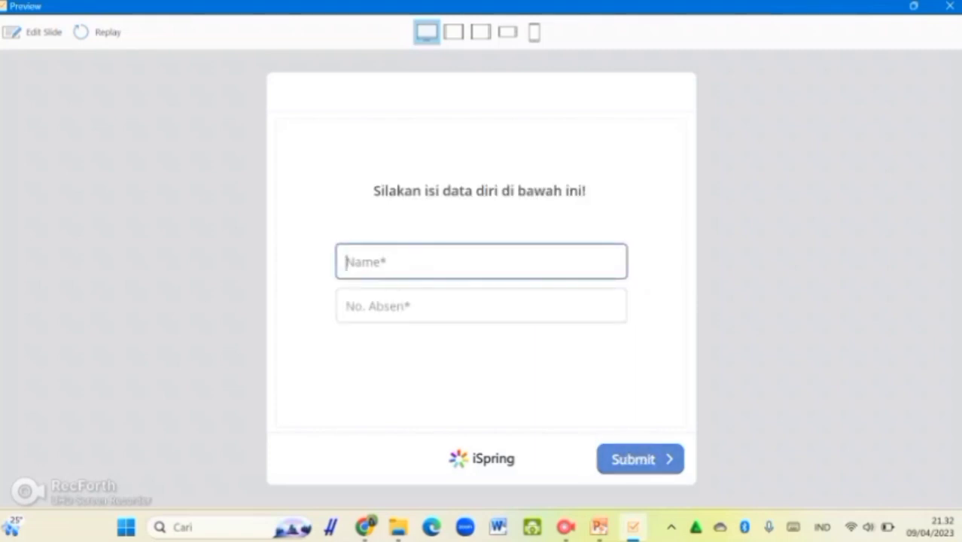
{"action": "key", "text": "Tab"}
{"action": "type", "text": "C"}
{"action": "key", "text": "BackSpace"}
{"action": "type", "text": "60"}
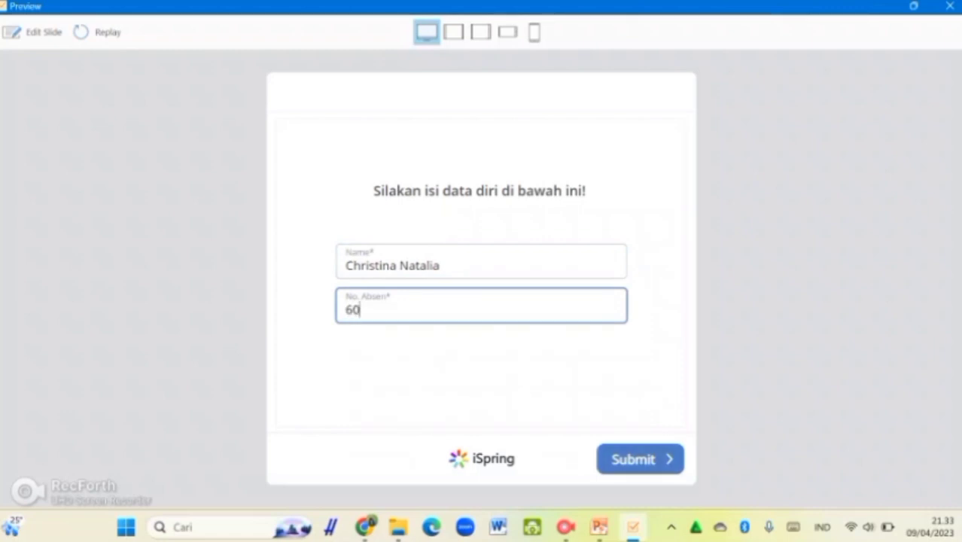
{"action": "left_click", "coordinate": [640, 459]}
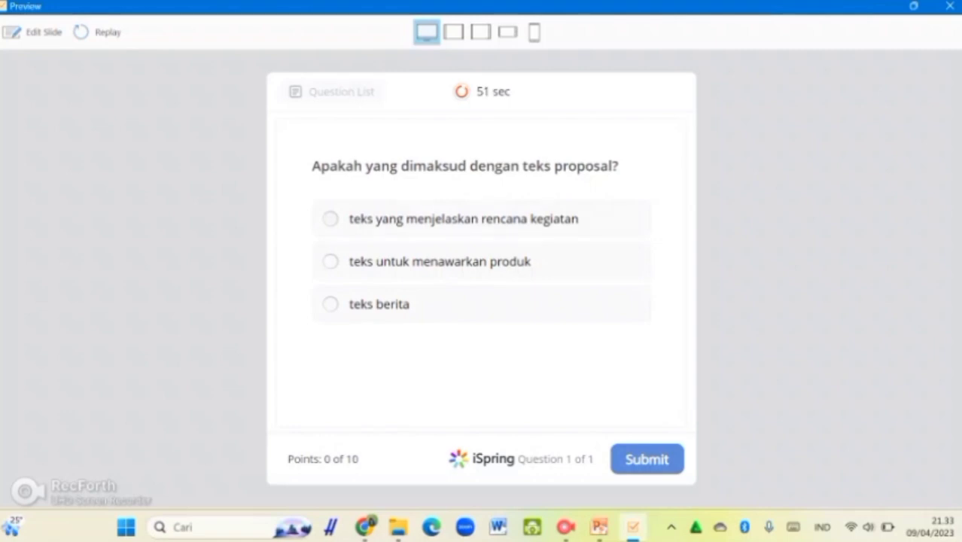
Answer question 1 with 'teks yang menjelaskan rencana kegiatan' and submit it
{"action": "left_click", "coordinate": [330, 219]}
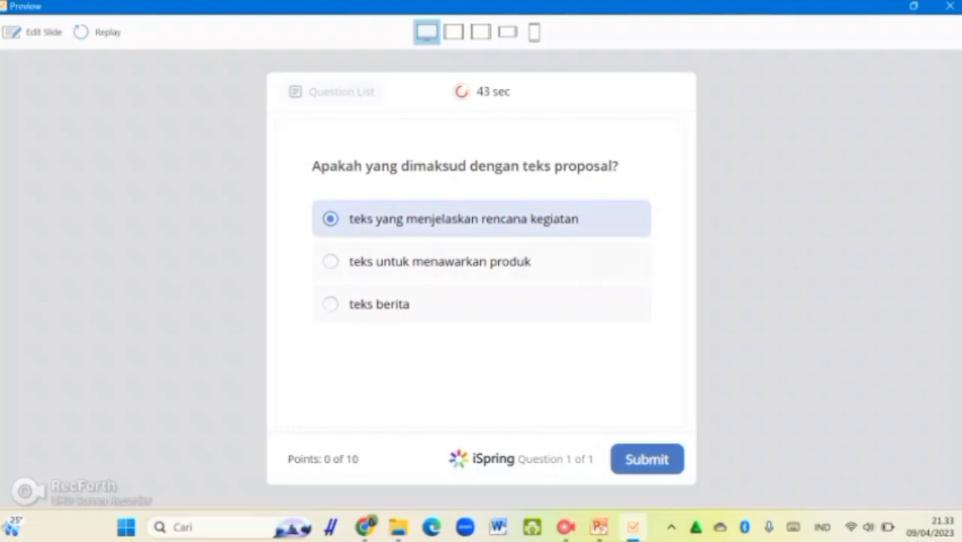
{"action": "left_click", "coordinate": [647, 459]}
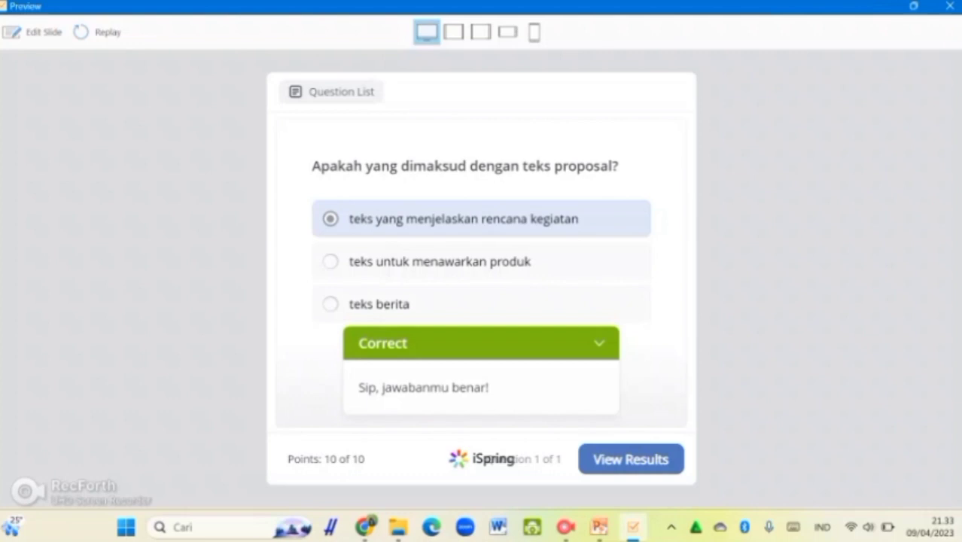
{"action": "left_click", "coordinate": [599, 344]}
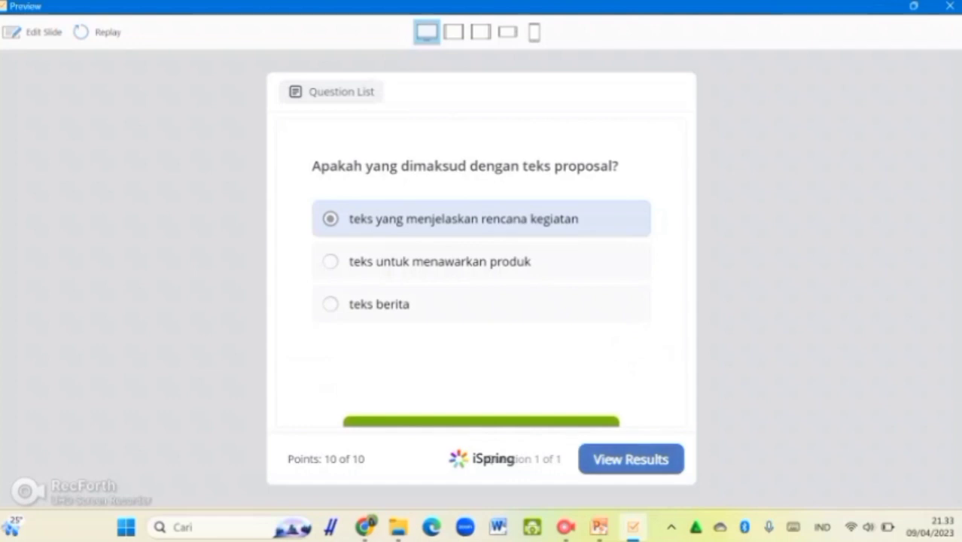
View the 100% results, review the quiz, and close the preview
{"action": "left_click", "coordinate": [631, 459]}
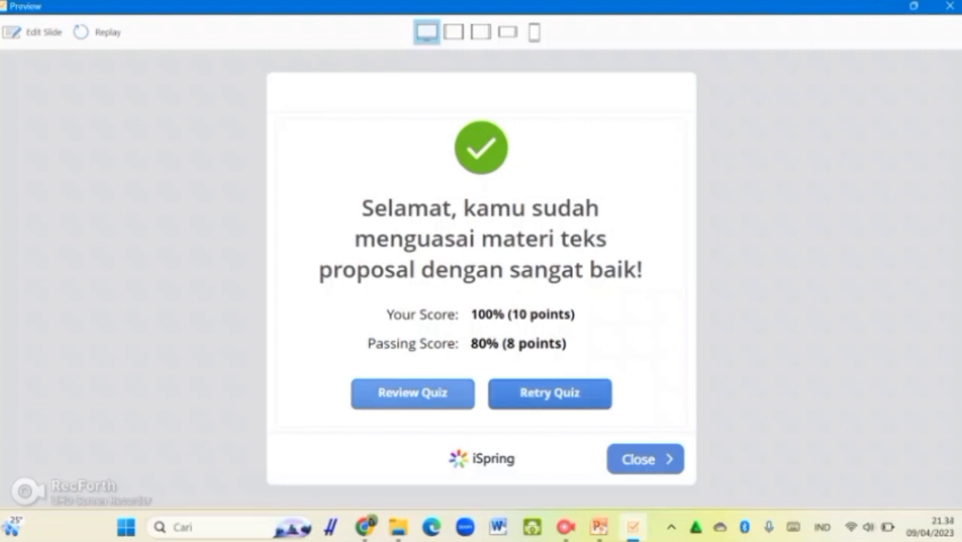
{"action": "left_click", "coordinate": [412, 393]}
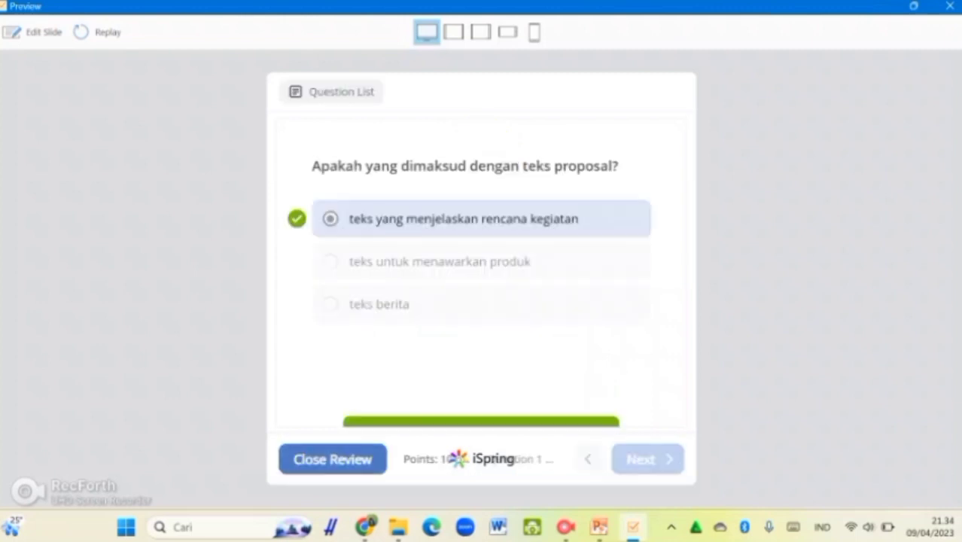
{"action": "left_click", "coordinate": [332, 459]}
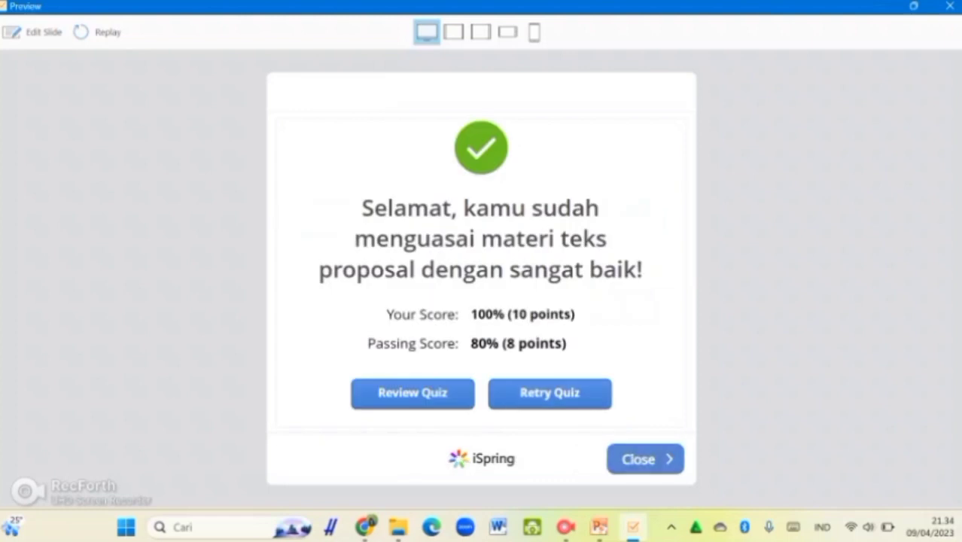
{"action": "left_click", "coordinate": [645, 459]}
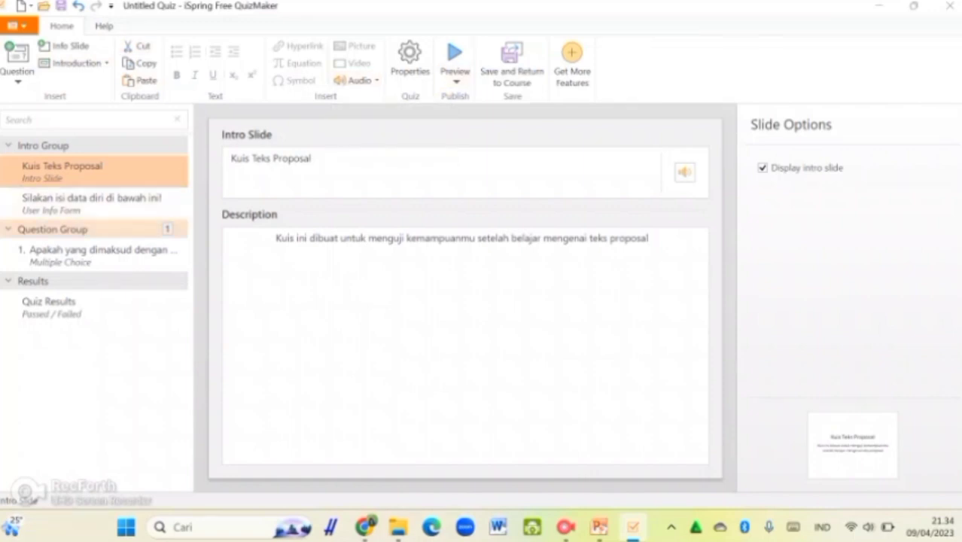
Review the question group, question 1 and Quiz Results, keep retries at once, then save and return to the course
{"action": "left_click", "coordinate": [53, 230]}
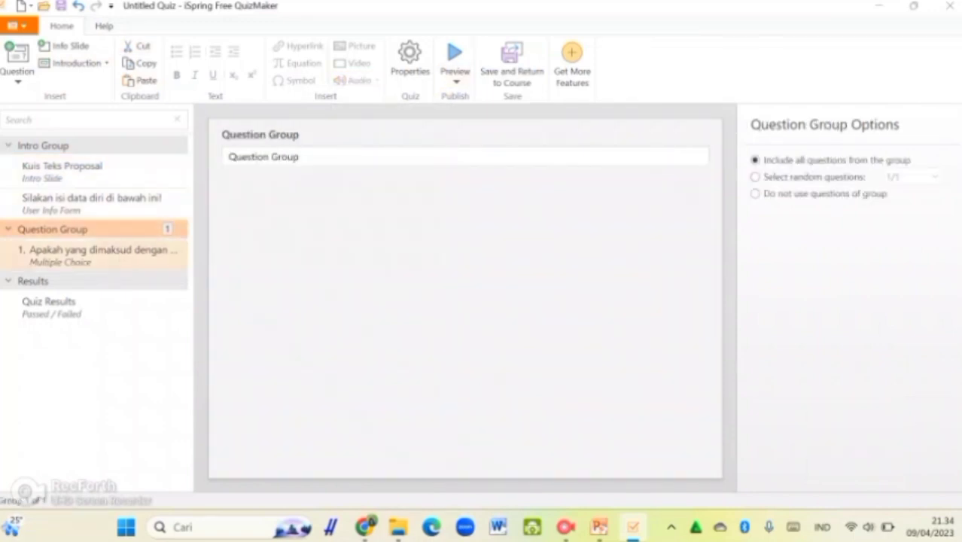
{"action": "left_click", "coordinate": [98, 254]}
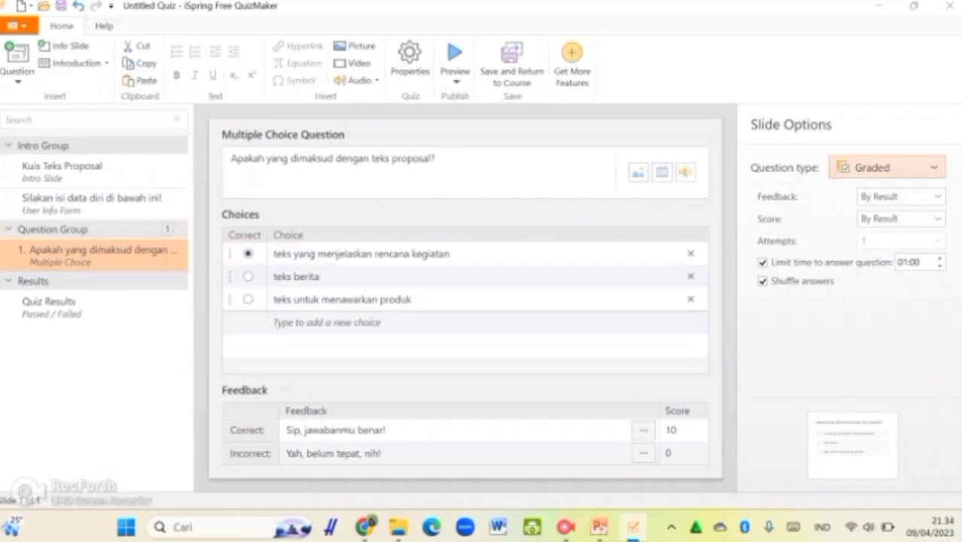
{"action": "left_click", "coordinate": [93, 307]}
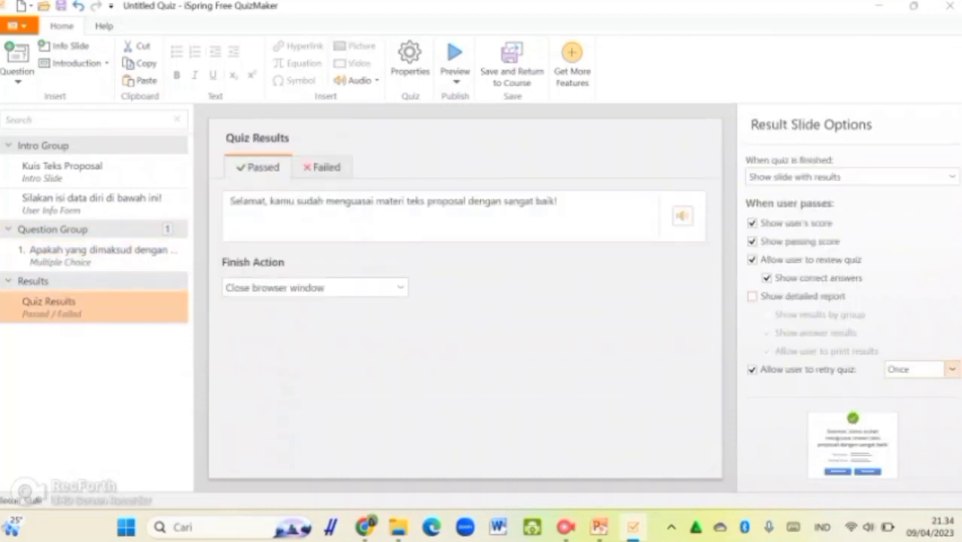
{"action": "left_click", "coordinate": [952, 368]}
{"action": "left_click", "coordinate": [903, 199]}
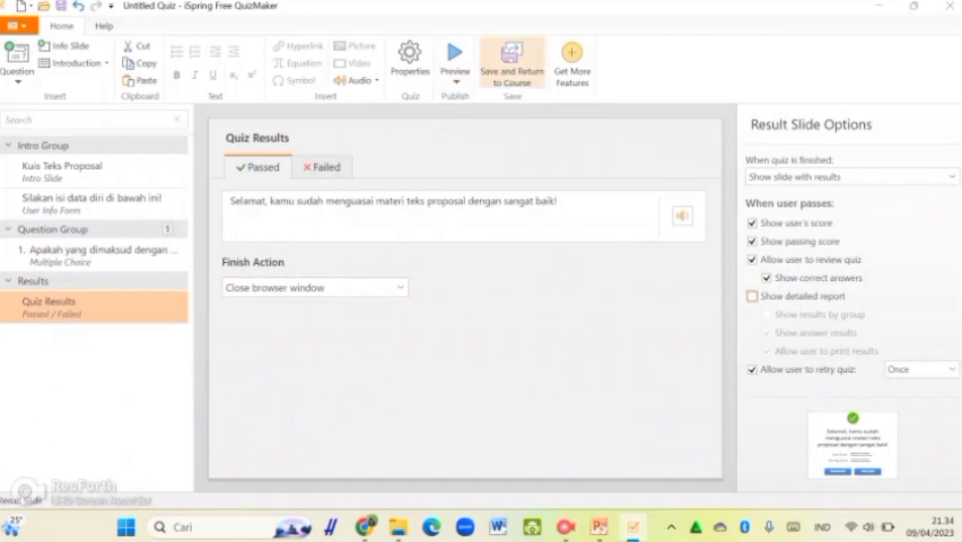
{"action": "left_click", "coordinate": [512, 62]}
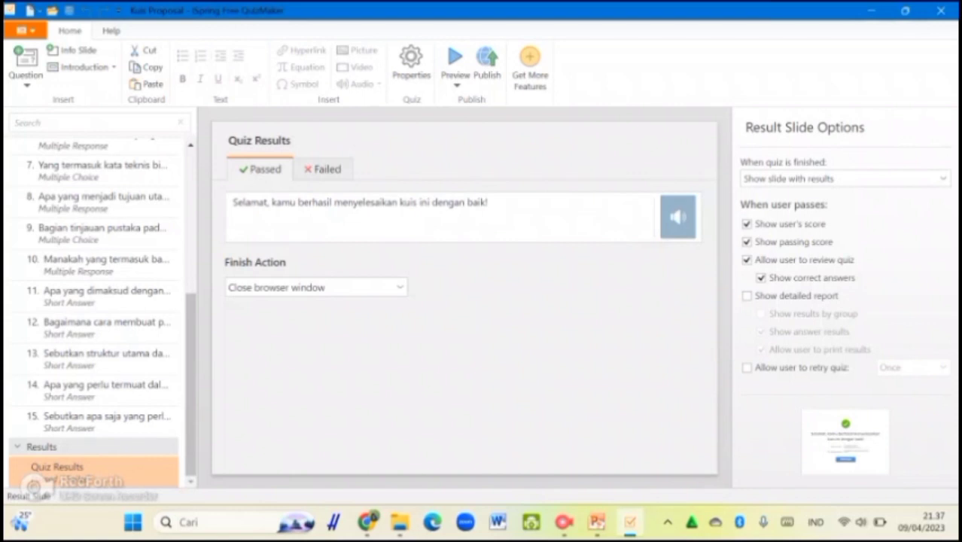
Replace the quiz title in Quiz Properties with 'Kuis Teks Proposal'
{"action": "left_click", "coordinate": [323, 168]}
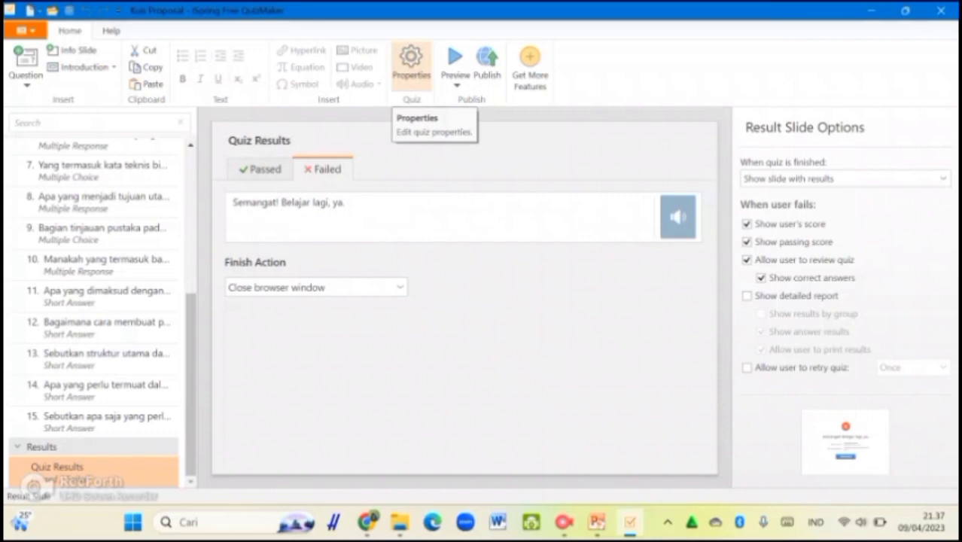
{"action": "left_click", "coordinate": [411, 64]}
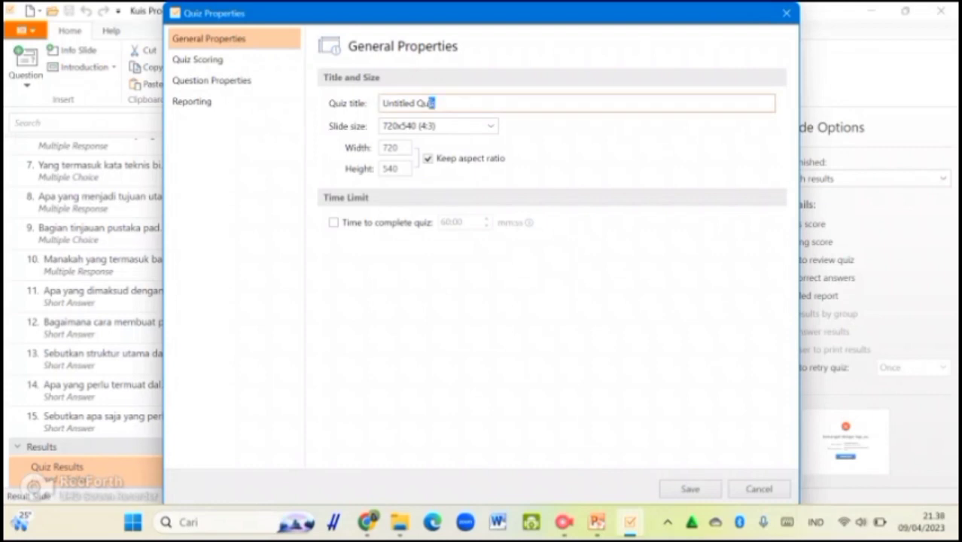
{"action": "left_click_drag", "start_coordinate": [434, 103], "coordinate": [381, 103]}
{"action": "type", "text": "T"}
{"action": "key", "text": "BackSpace"}
{"action": "type", "text": "M"}
{"action": "key", "text": "BackSpace"}
{"action": "type", "text": "Kuis Teks Proposal"}
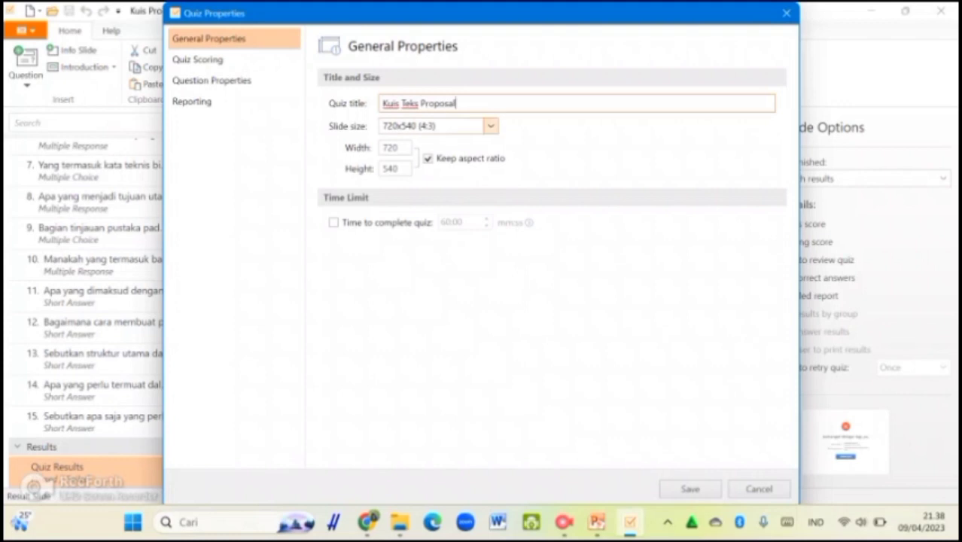
Keep the 720x540 (4:3) slide size and move on to Quiz Scoring
{"action": "left_click", "coordinate": [490, 125]}
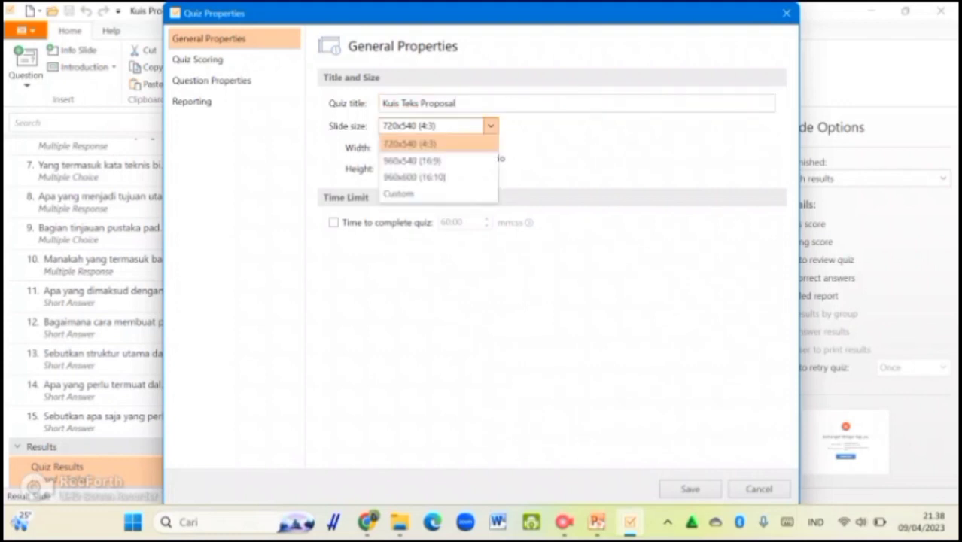
{"action": "left_click", "coordinate": [410, 144]}
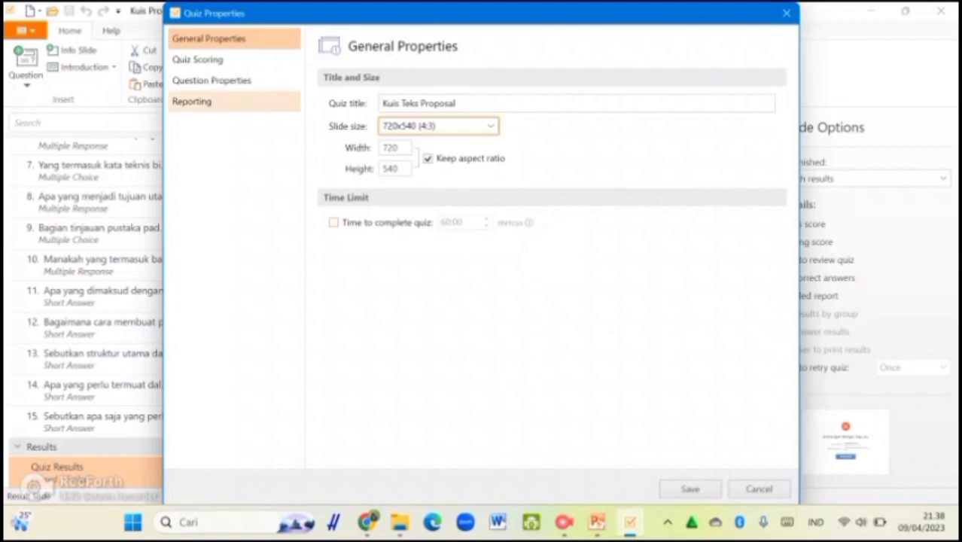
{"action": "left_click", "coordinate": [197, 59]}
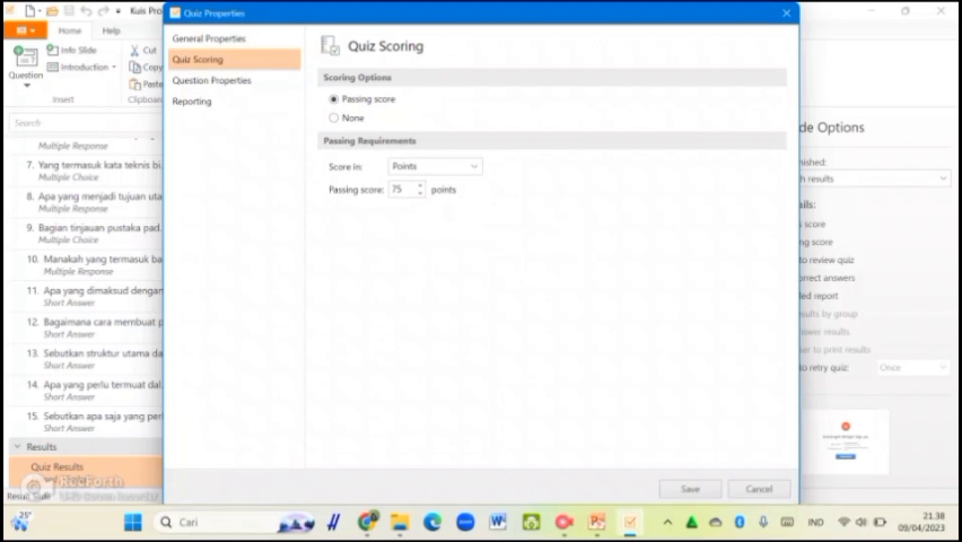
Keep scoring in Points and adjust the passing score with the spinner arrows
{"action": "left_click", "coordinate": [474, 166]}
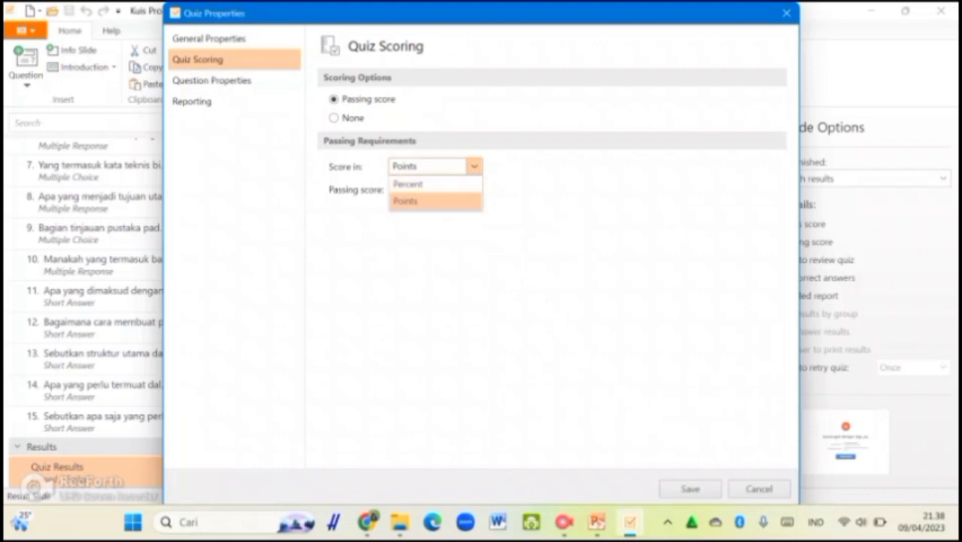
{"action": "left_click", "coordinate": [436, 201]}
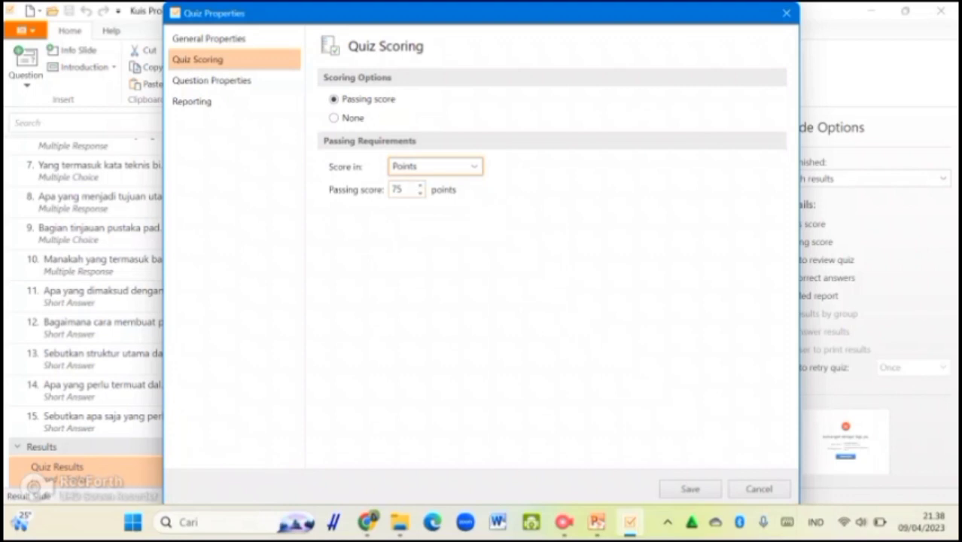
{"action": "left_click", "coordinate": [420, 194]}
{"action": "left_click", "coordinate": [420, 194]}
{"action": "left_click", "coordinate": [420, 193]}
{"action": "left_click", "coordinate": [420, 193]}
{"action": "left_click", "coordinate": [420, 193]}
{"action": "left_click", "coordinate": [420, 194]}
{"action": "left_click", "coordinate": [420, 185]}
{"action": "left_click", "coordinate": [420, 186]}
{"action": "left_click", "coordinate": [420, 185]}
{"action": "left_click", "coordinate": [420, 185]}
{"action": "left_click", "coordinate": [420, 186]}
{"action": "left_click", "coordinate": [420, 185]}
{"action": "left_click", "coordinate": [420, 185]}
{"action": "left_click", "coordinate": [420, 185]}
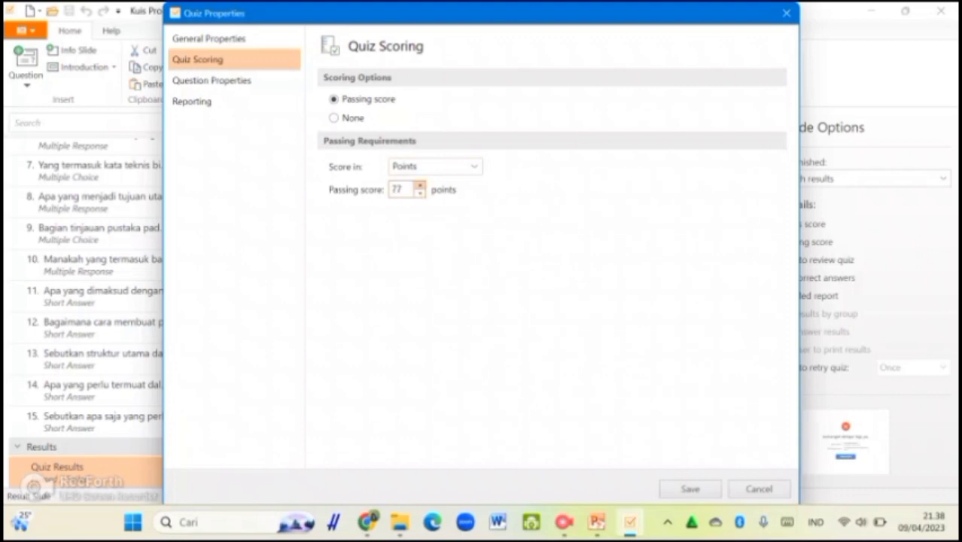
Enter 75 as the passing score, then go to Question Properties
{"action": "double_click", "coordinate": [396, 189]}
{"action": "key", "text": "BackSpace"}
{"action": "type", "text": "80"}
{"action": "key", "text": "BackSpace"}
{"action": "key", "text": "BackSpace"}
{"action": "type", "text": "75"}
{"action": "left_click", "coordinate": [212, 80]}
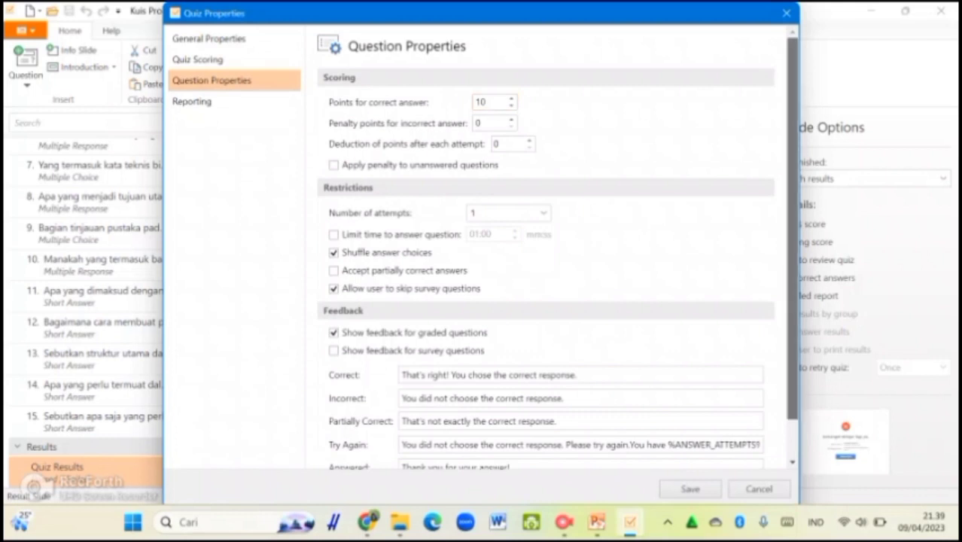
Check the 0-point penalty and default feedback on Question Properties, then go to Reporting
{"action": "scroll", "coordinate": [792, 248], "scroll_direction": "down", "scroll_amount": 1}
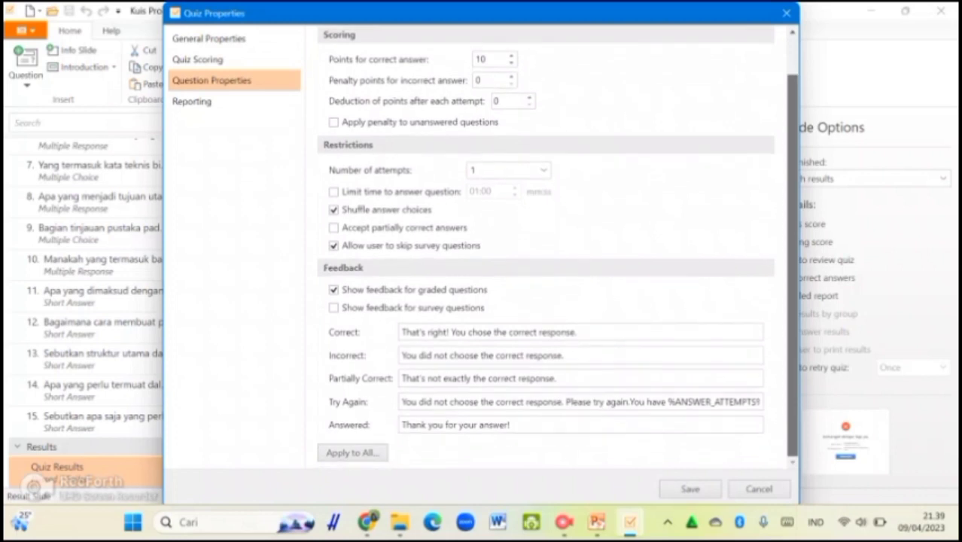
{"action": "scroll", "coordinate": [546, 249], "scroll_direction": "up", "scroll_amount": 1}
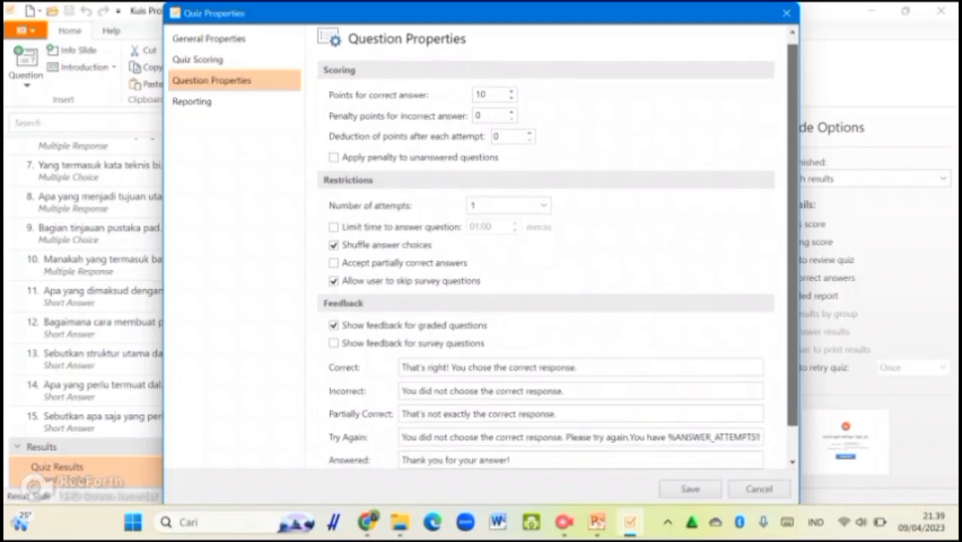
{"action": "scroll", "coordinate": [546, 248], "scroll_direction": "down", "scroll_amount": 1}
{"action": "scroll", "coordinate": [546, 248], "scroll_direction": "up", "scroll_amount": 1}
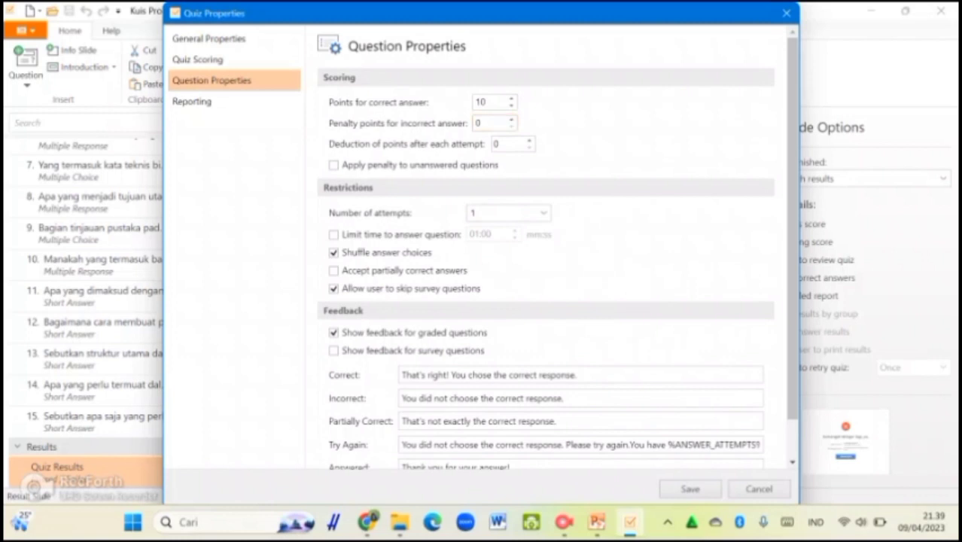
{"action": "left_click_drag", "start_coordinate": [791, 219], "coordinate": [792, 259]}
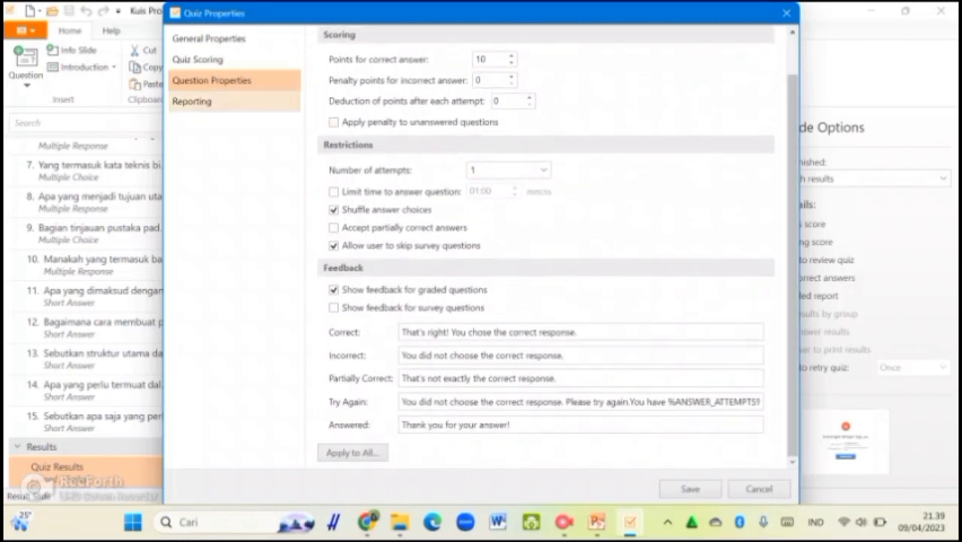
{"action": "left_click", "coordinate": [194, 101]}
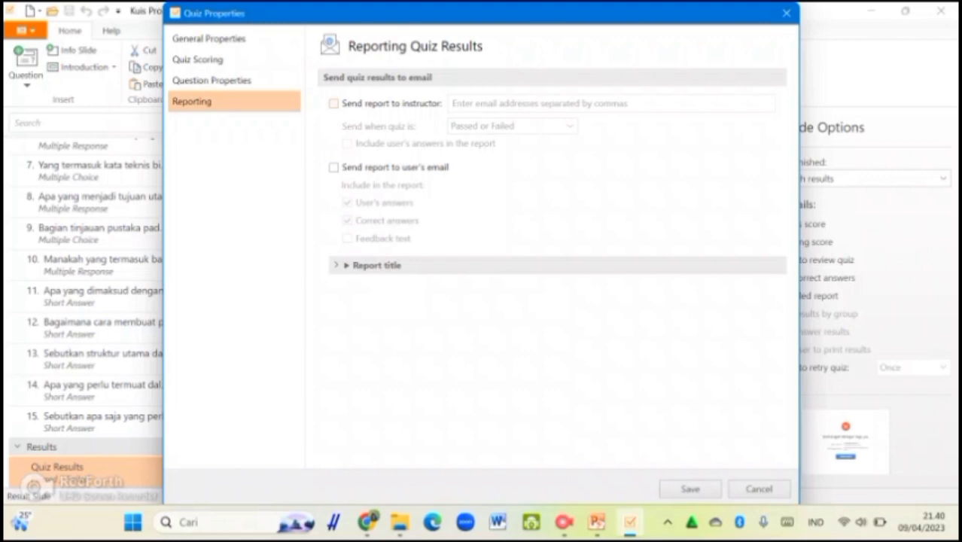
Turn on sending the report to the instructor and enter the instructor's e-mail address
{"action": "left_click", "coordinate": [334, 104]}
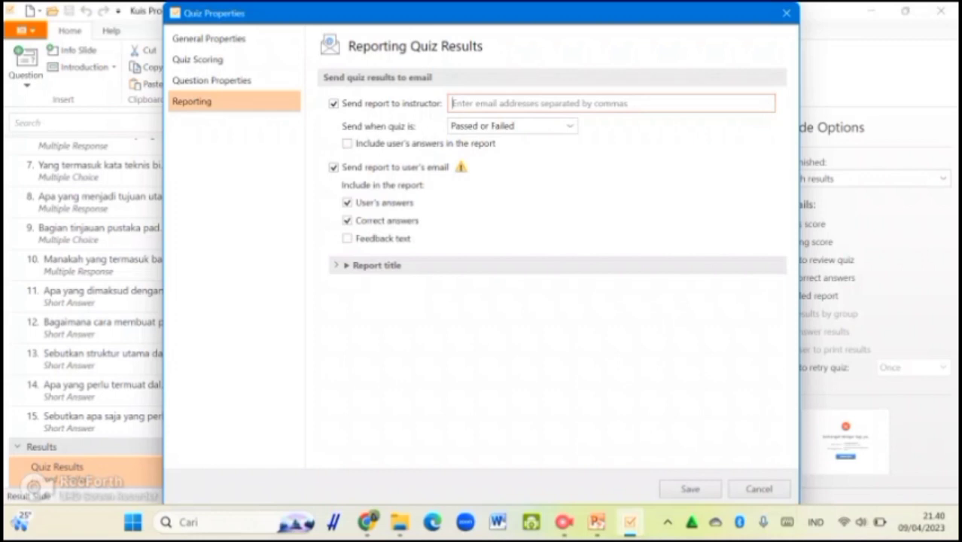
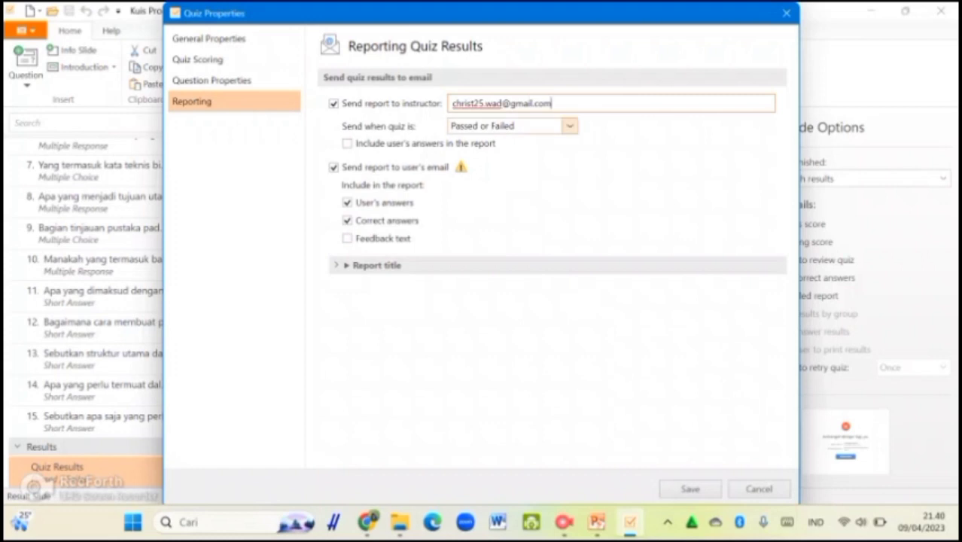
Send for Passed or Failed with the user's answers, stop user e-mails, and save the properties
{"action": "left_click", "coordinate": [570, 126]}
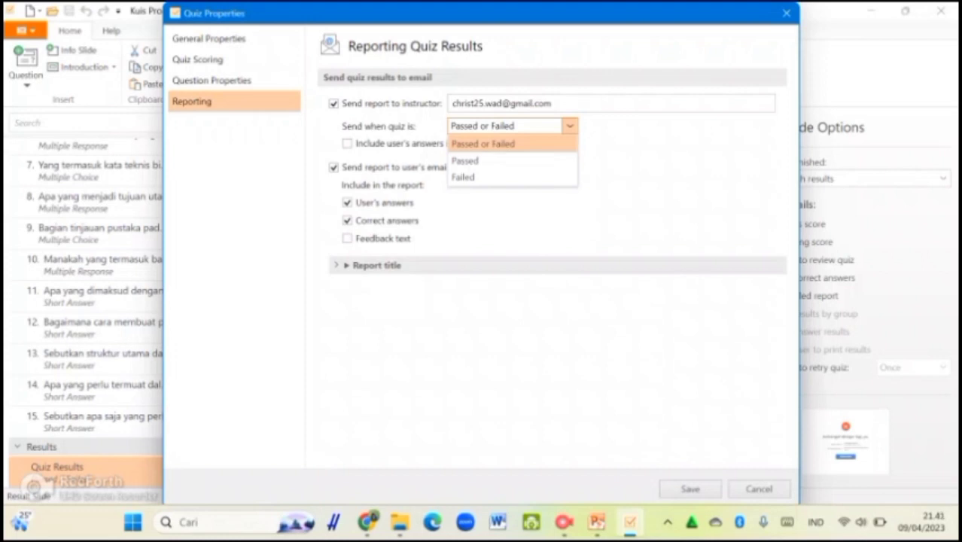
{"action": "left_click", "coordinate": [502, 144]}
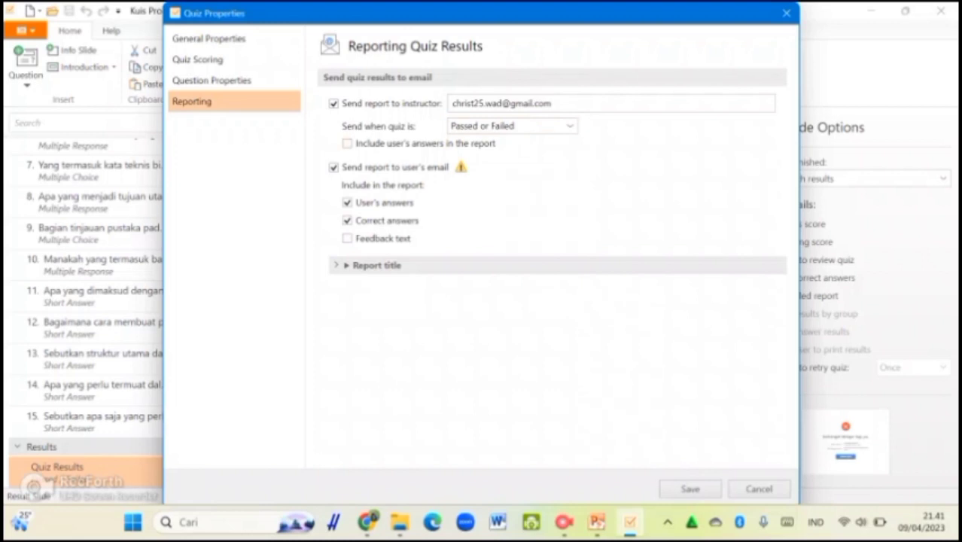
{"action": "left_click", "coordinate": [347, 143]}
{"action": "left_click", "coordinate": [347, 265]}
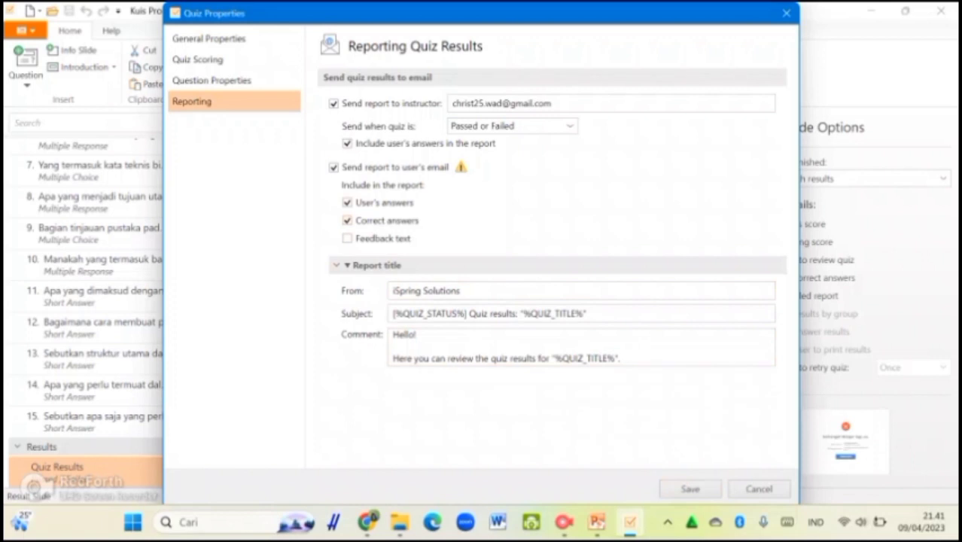
{"action": "left_click", "coordinate": [333, 167]}
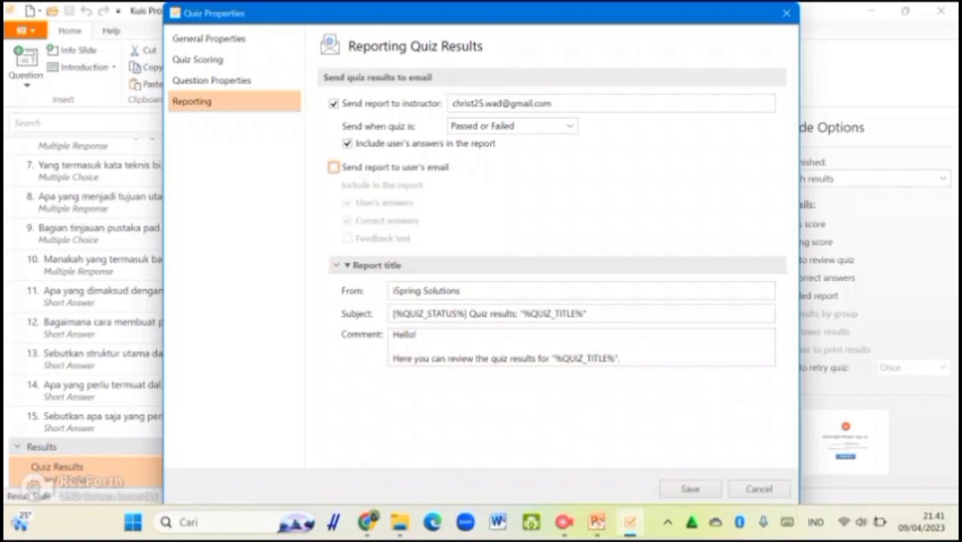
{"action": "left_click", "coordinate": [690, 489]}
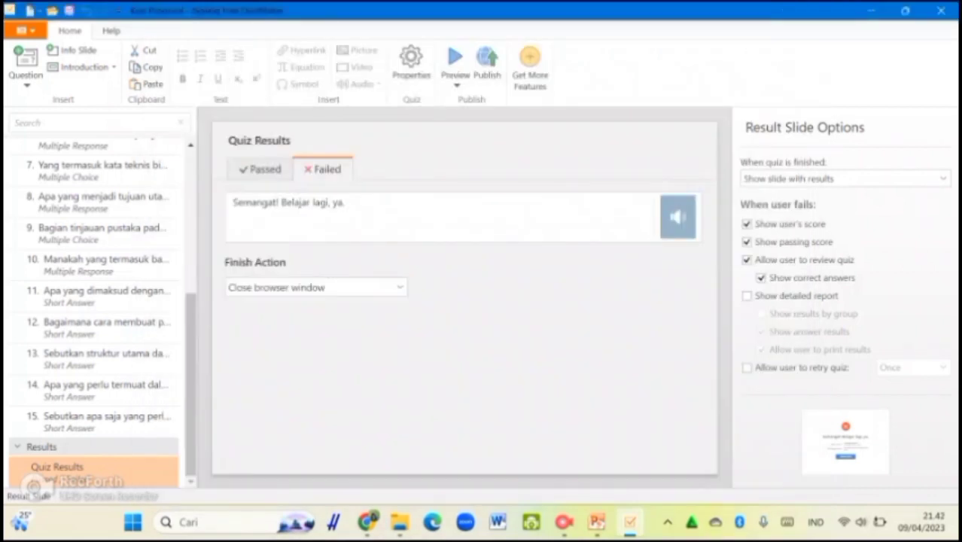
Scroll the slide list to the top and open Publish from the Home ribbon
{"action": "left_click_drag", "start_coordinate": [191, 384], "coordinate": [191, 239]}
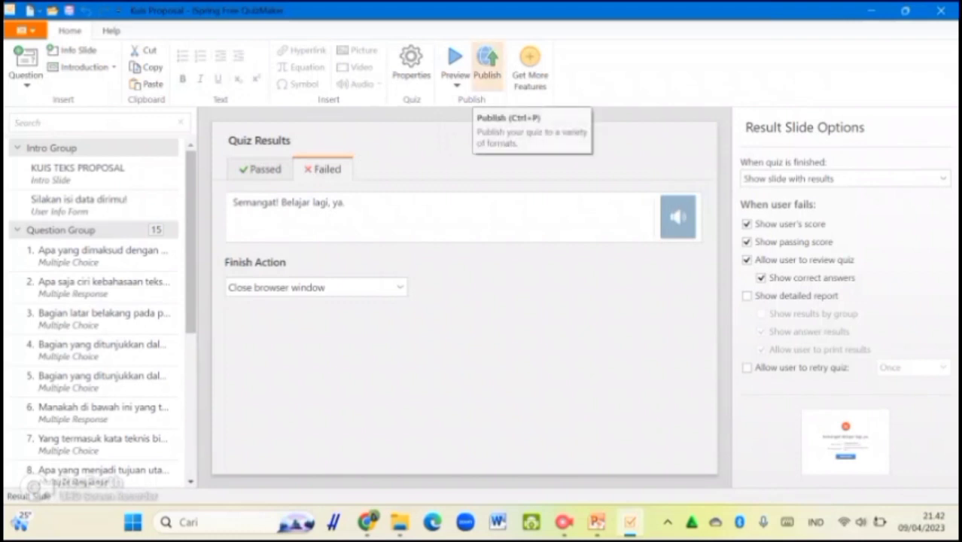
{"action": "left_click", "coordinate": [487, 72]}
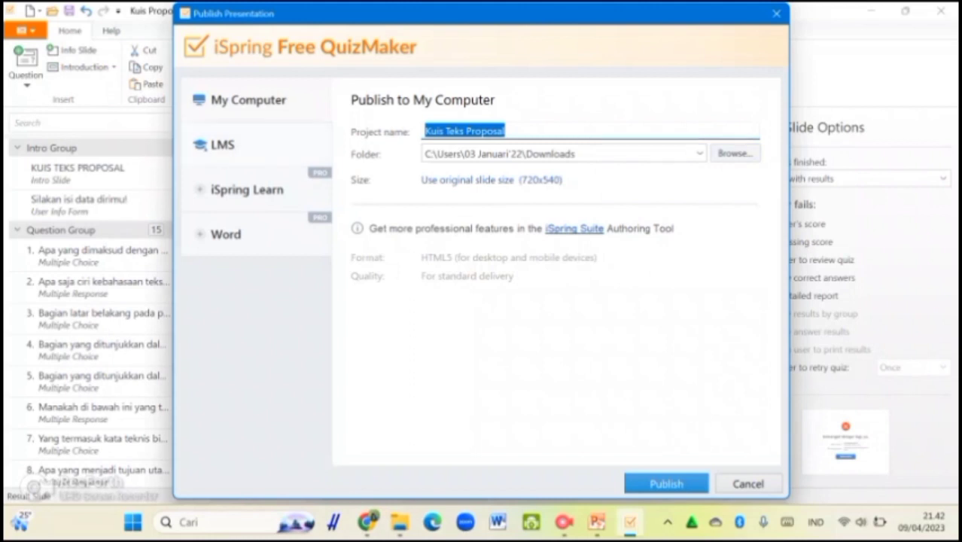
Publish the quiz to My Computer as HTML5 in Downloads and dismiss the completion message
{"action": "left_click", "coordinate": [223, 145]}
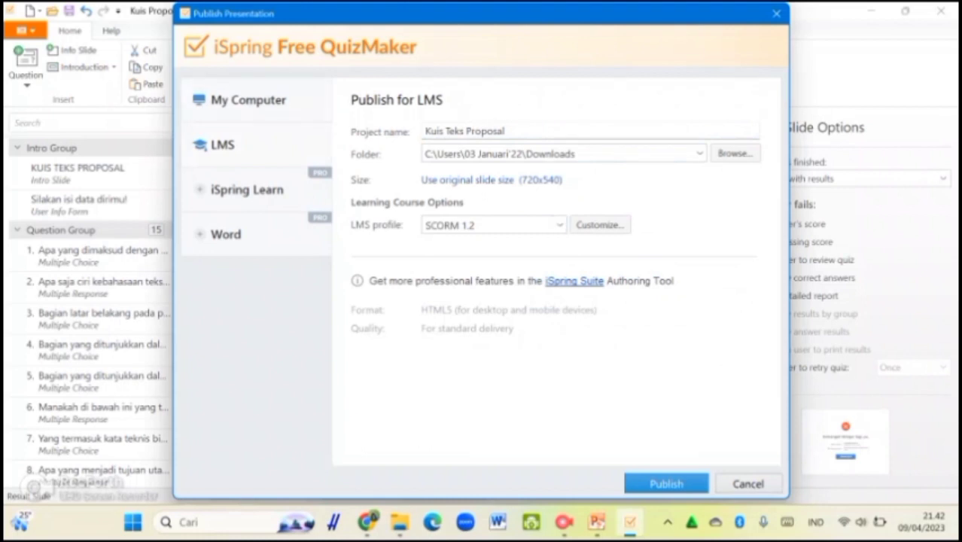
{"action": "left_click", "coordinate": [248, 100]}
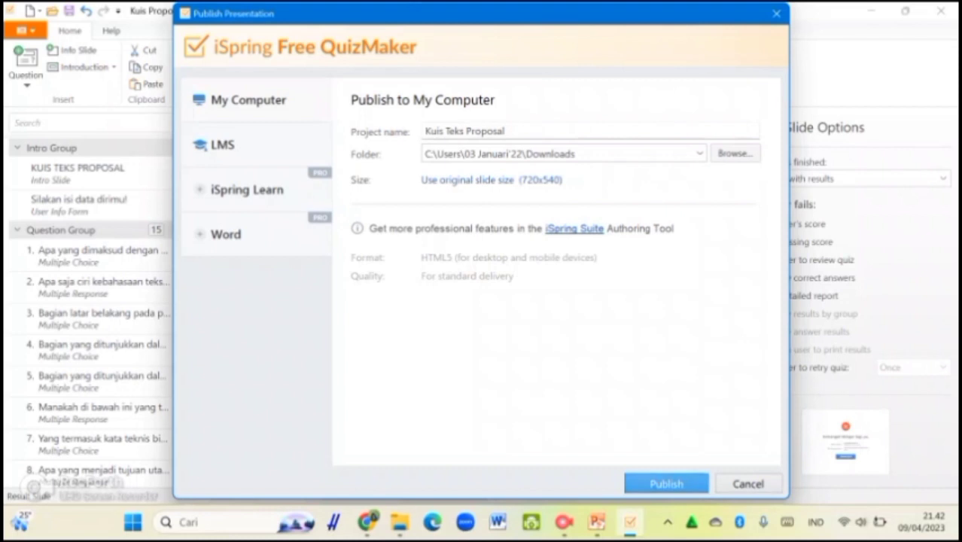
{"action": "left_click", "coordinate": [666, 483]}
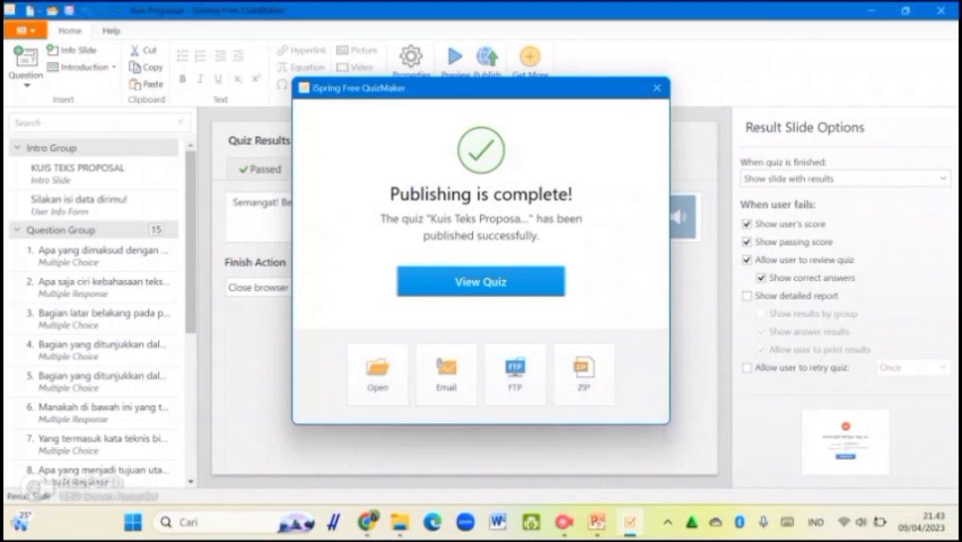
{"action": "left_click", "coordinate": [657, 88]}
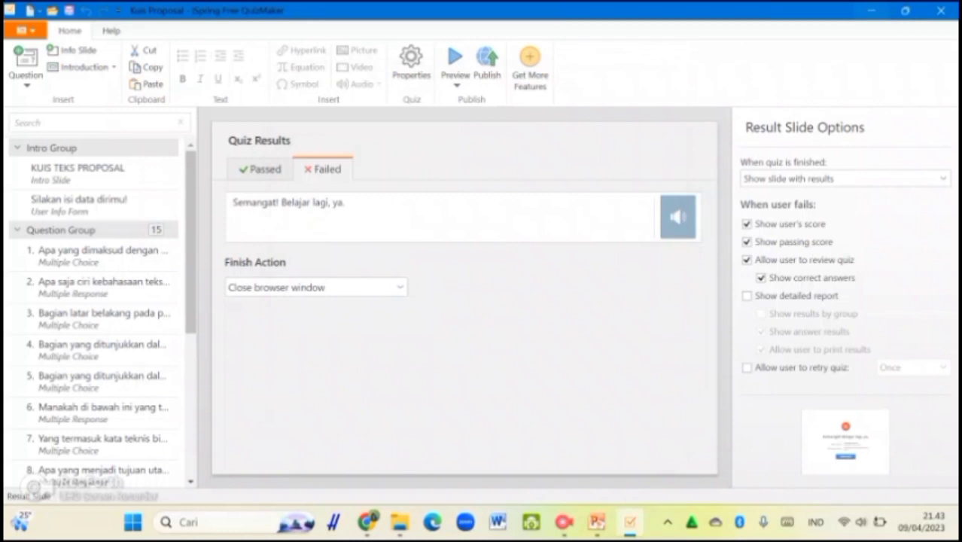